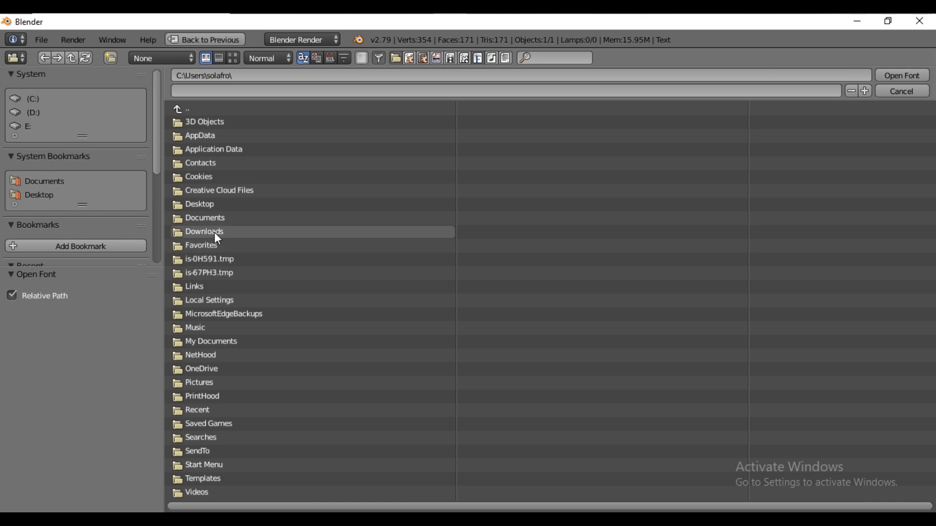
Load the SuperOrganic-rgz3A.ttf font from the Downloads folder for the text object
left_click(215, 234)
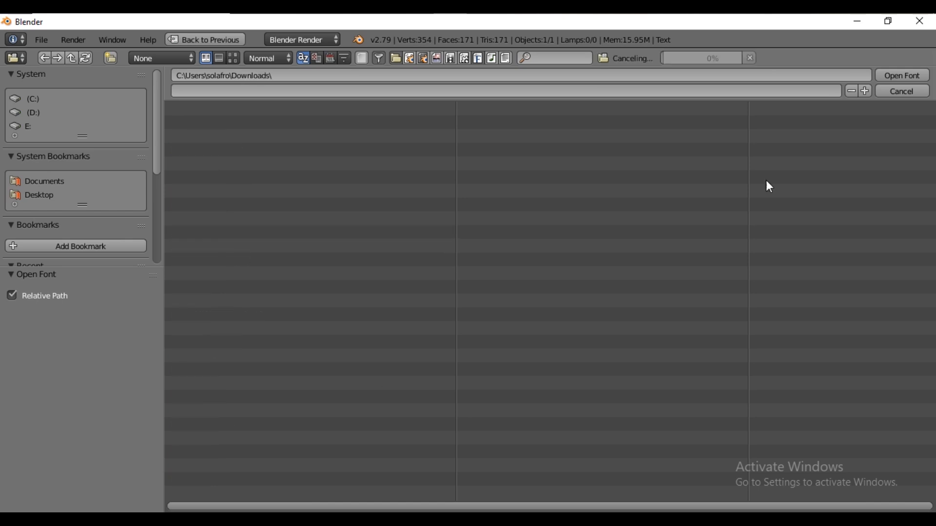
left_click(507, 136)
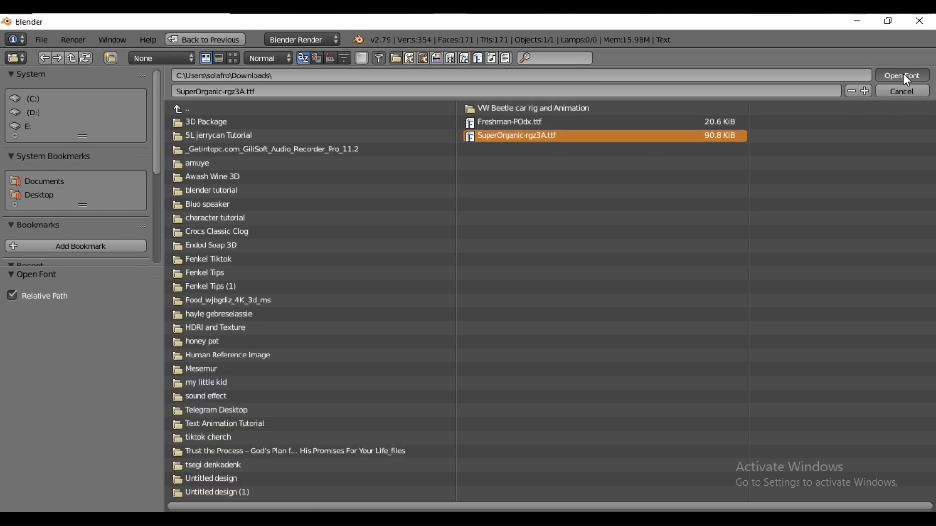
scroll(482, 250, "up", 5)
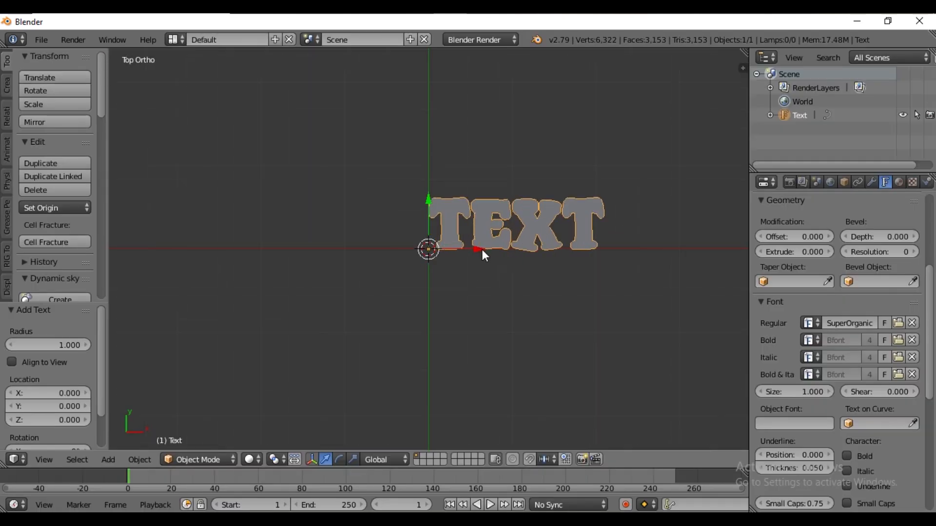
Center-align the text horizontally and raise the letter spacing to 1.100
scroll(555, 255, "down", 1)
left_click_drag(930, 366, 935, 424)
scroll(878, 429, "down", 5)
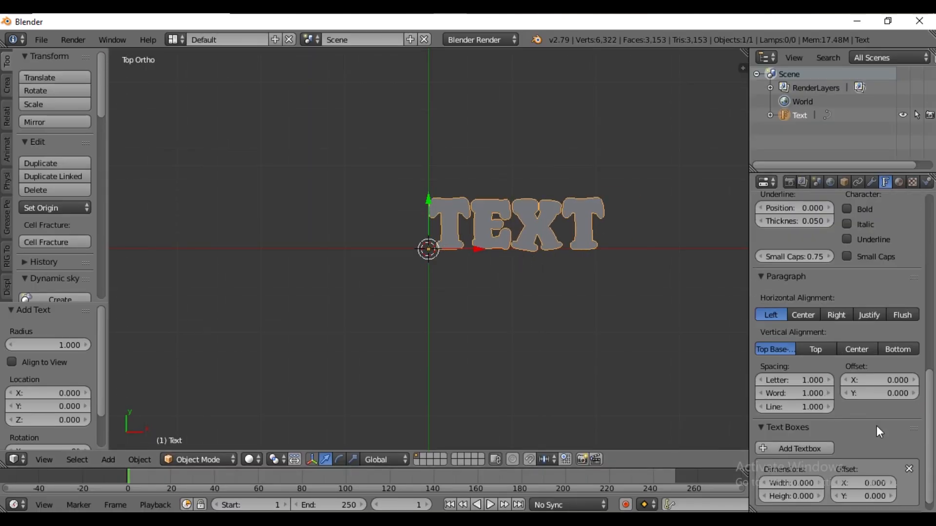
left_click(812, 315)
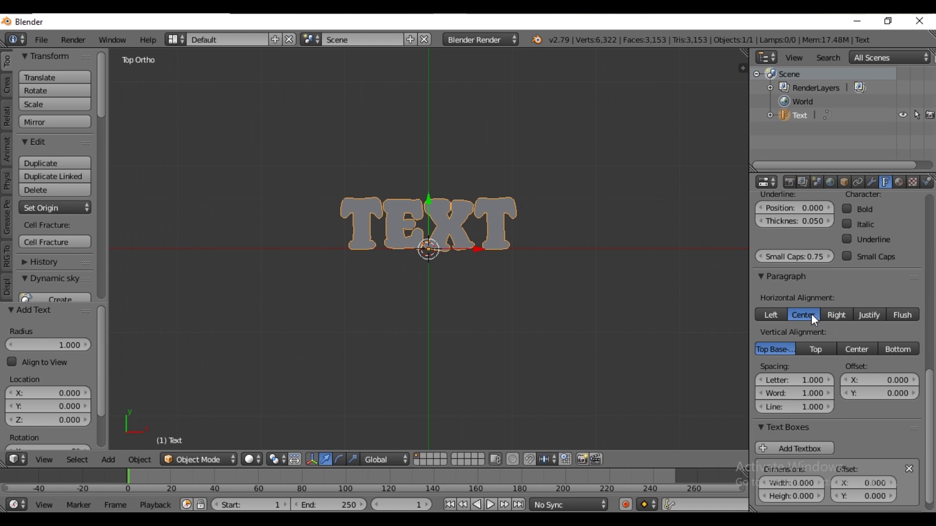
left_click(829, 379)
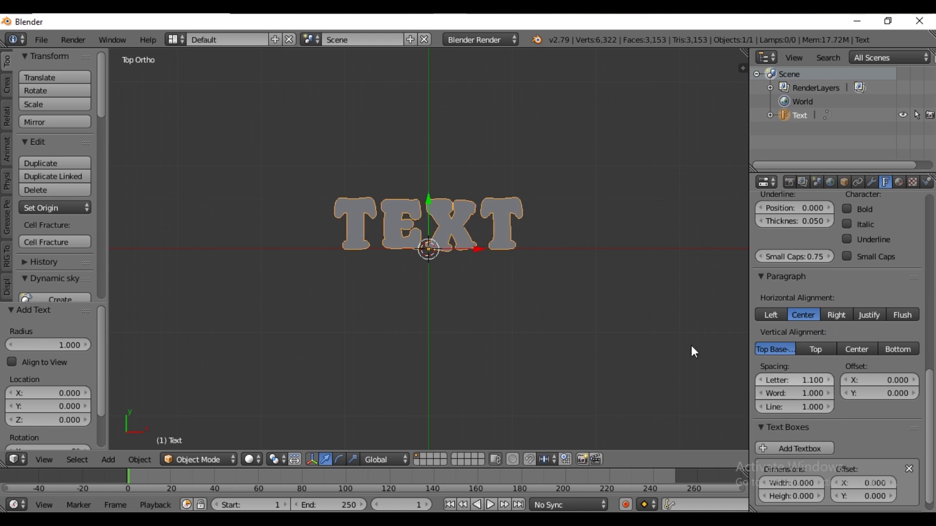
Replace the text content with "ETHIO" in Edit Mode
scroll(464, 266, "up", 1)
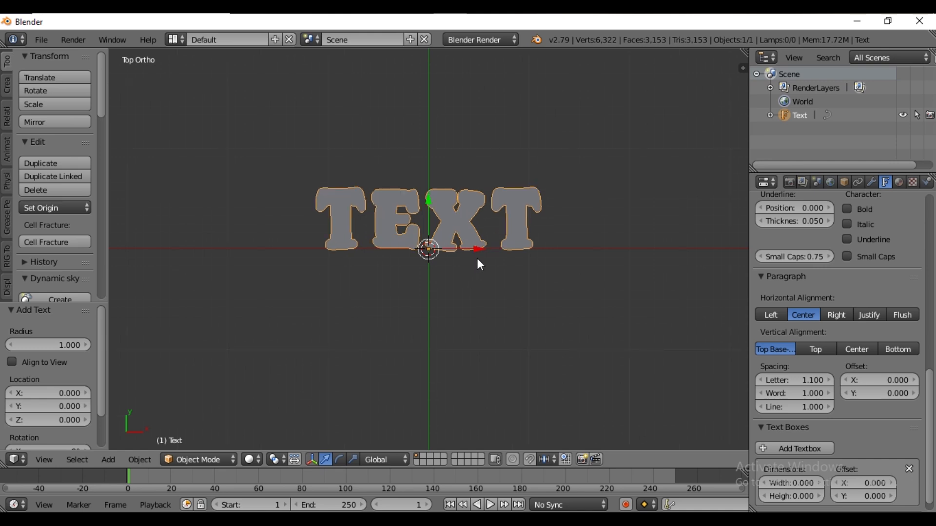
key("Tab")
key("BackSpace")
key("BackSpace")
key("BackSpace")
key("BackSpace")
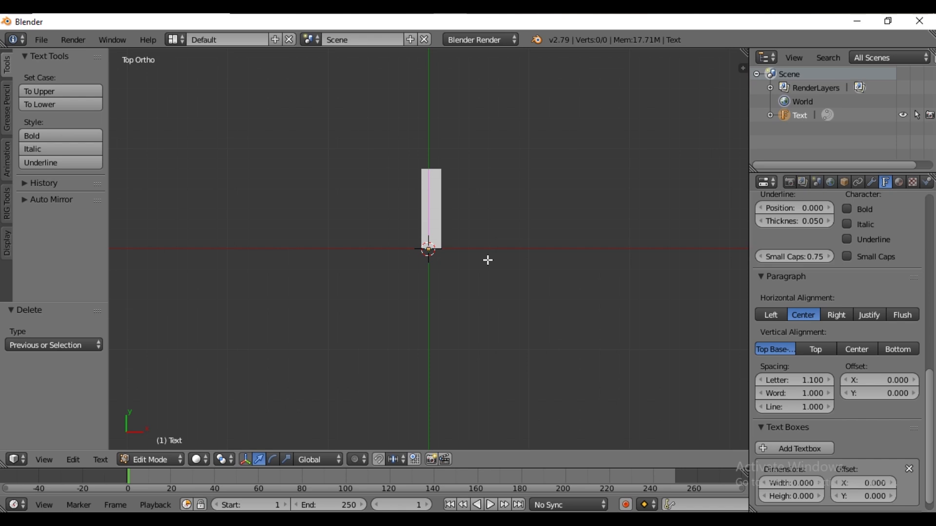
type("ETHIO")
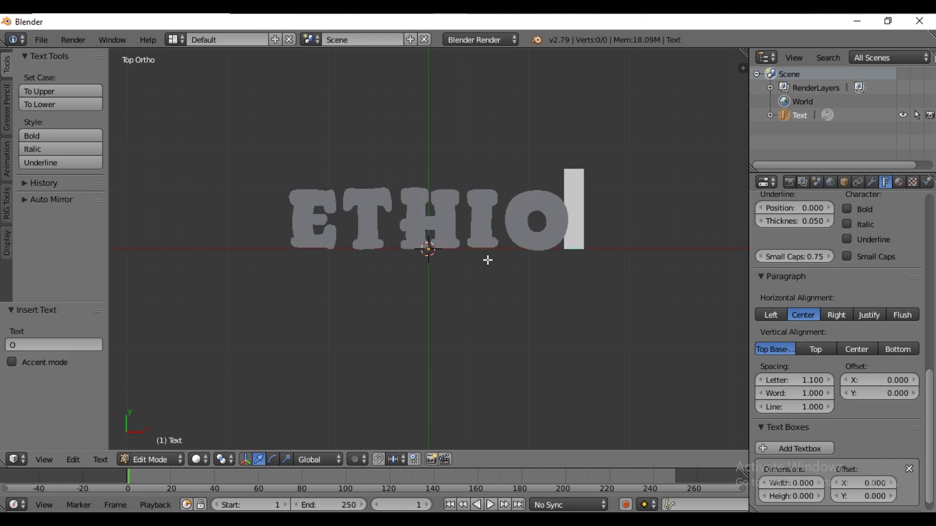
key("Tab")
Duplicate the text object in place and change the duplicate's text to "BLEND"
key("shift+d")
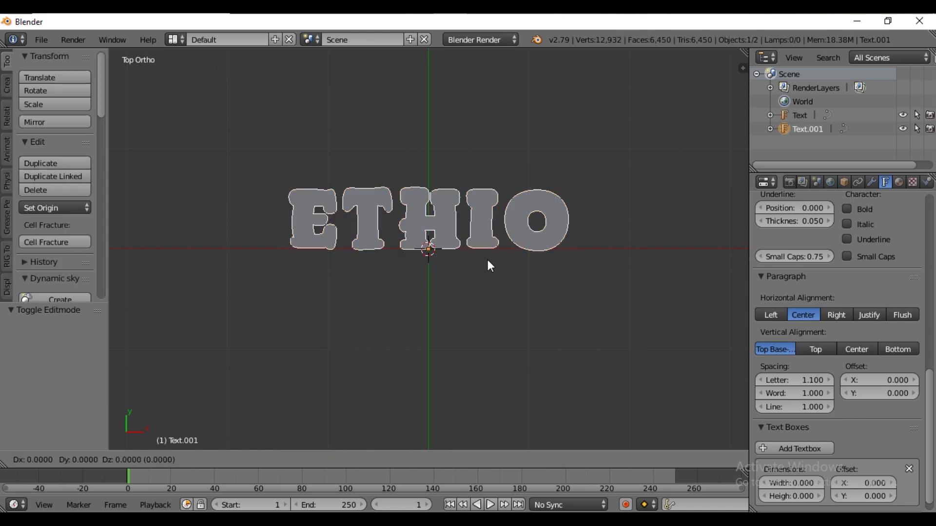
left_click(488, 260)
key("Tab")
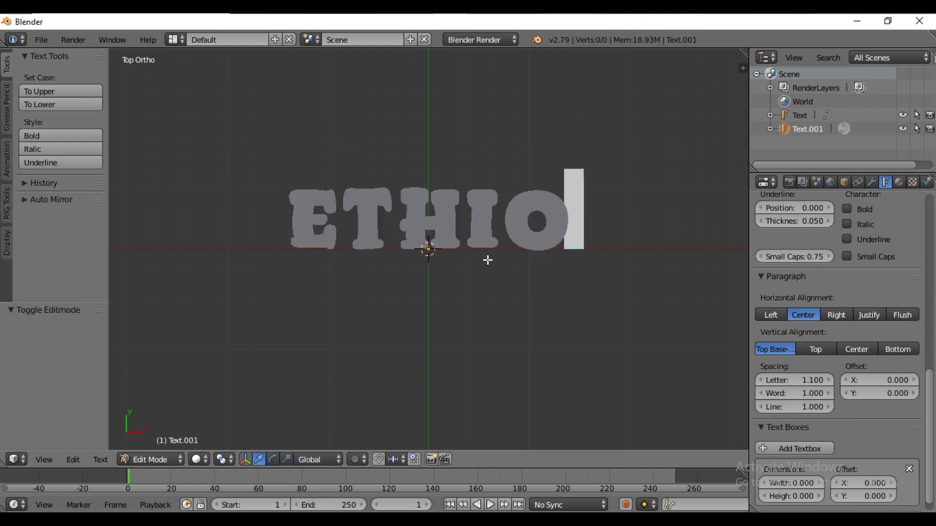
key("BackSpace")
key("BackSpace")
key("BackSpace")
key("BackSpace")
key("BackSpace")
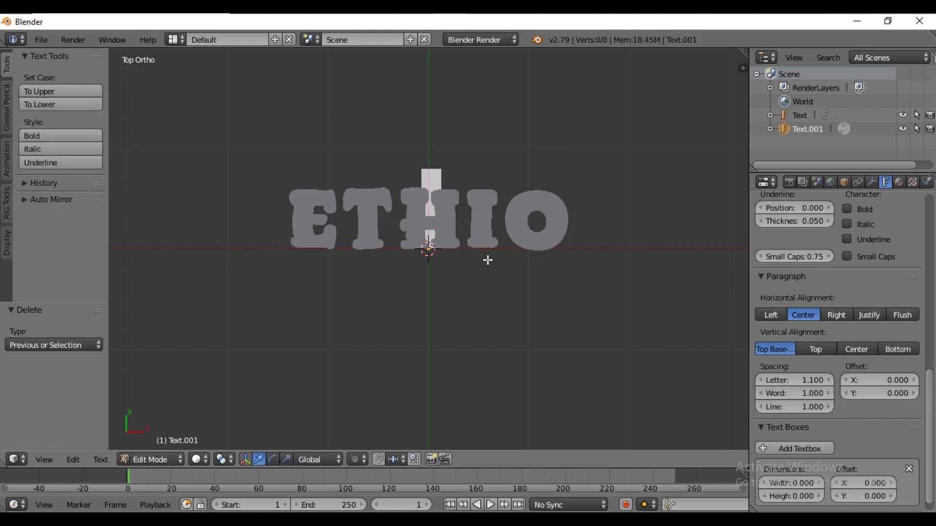
type("BLEND")
key("Tab")
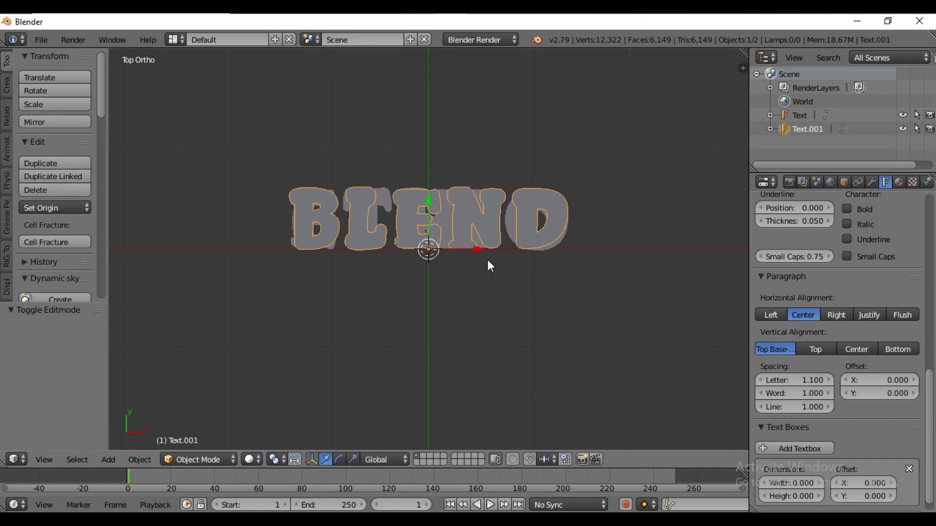
Rename the duplicate text object to BLEND
double_click(801, 128)
type("BLEND")
key("Return")
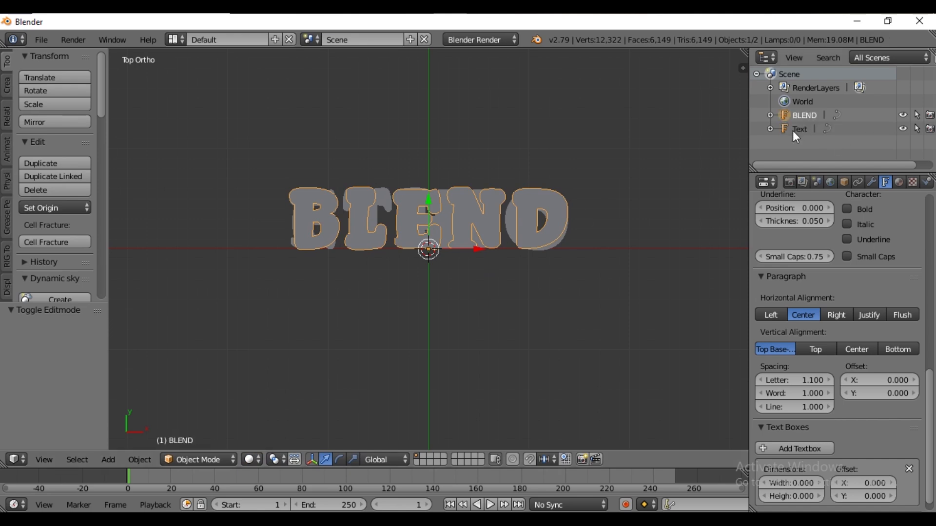
Rename the original text object to ETHIO
double_click(797, 130)
key("BackSpace")
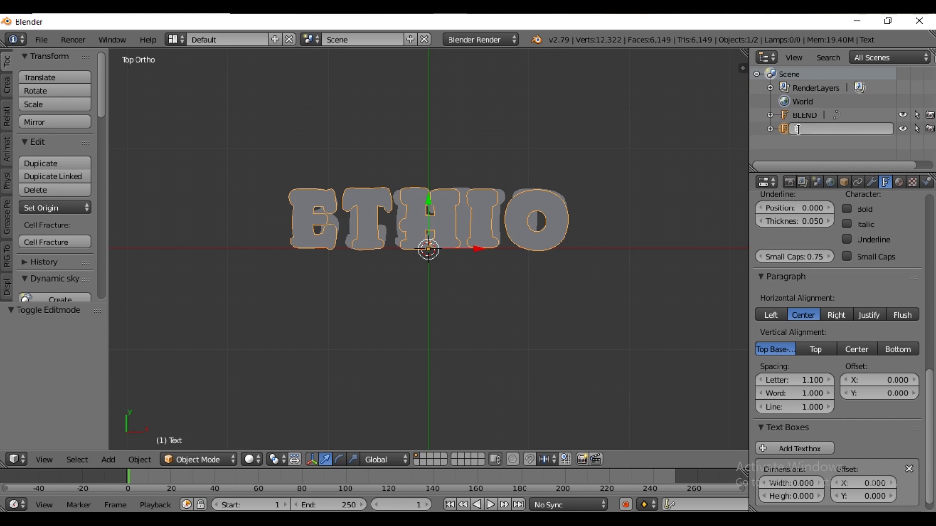
type("ETHIO")
key("Return")
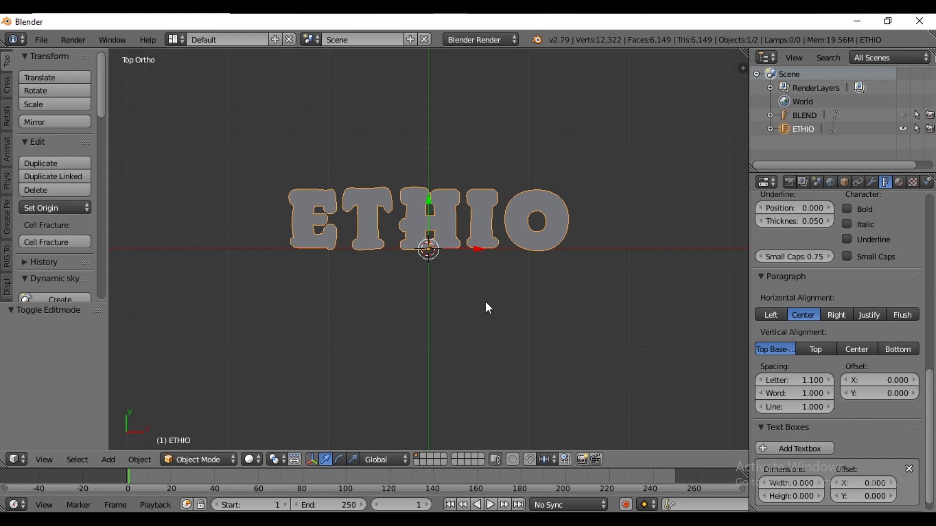
Convert the ETHIO text object to a mesh and inspect its geometry in Edit Mode
key("alt+c")
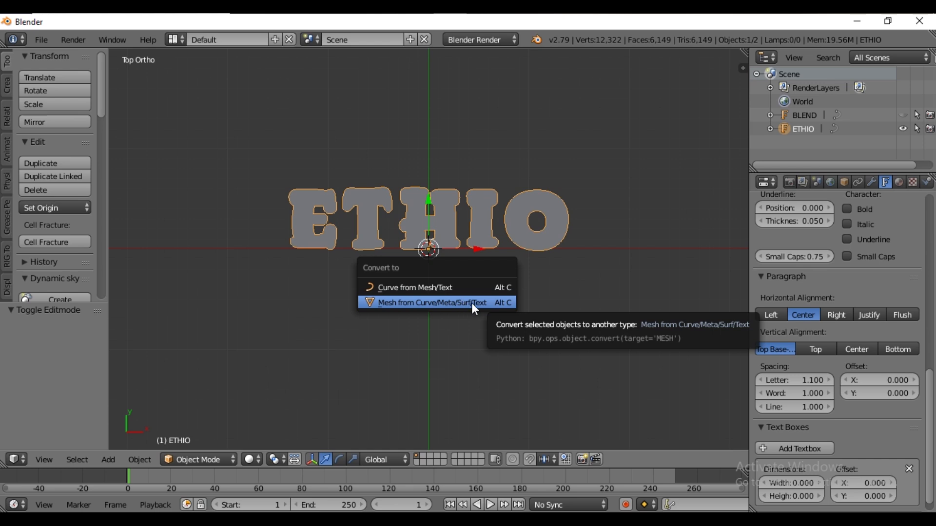
left_click(472, 303)
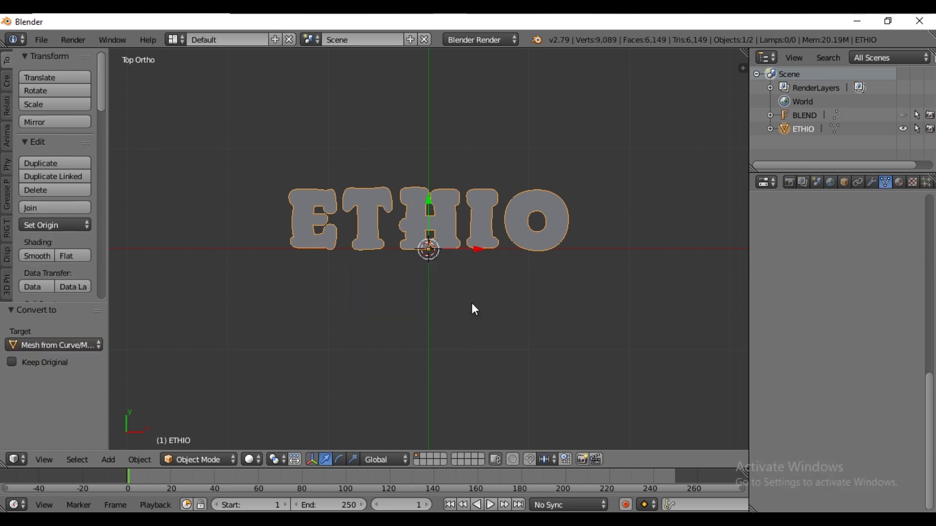
key("Tab")
scroll(353, 210, "up", 3)
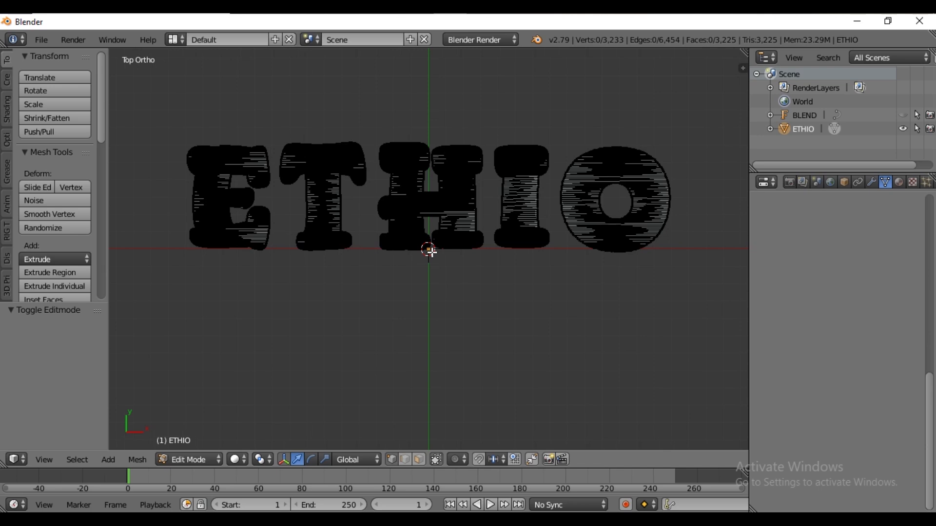
key("a")
scroll(469, 232, "up", 2)
scroll(469, 231, "down", 2)
key("Tab")
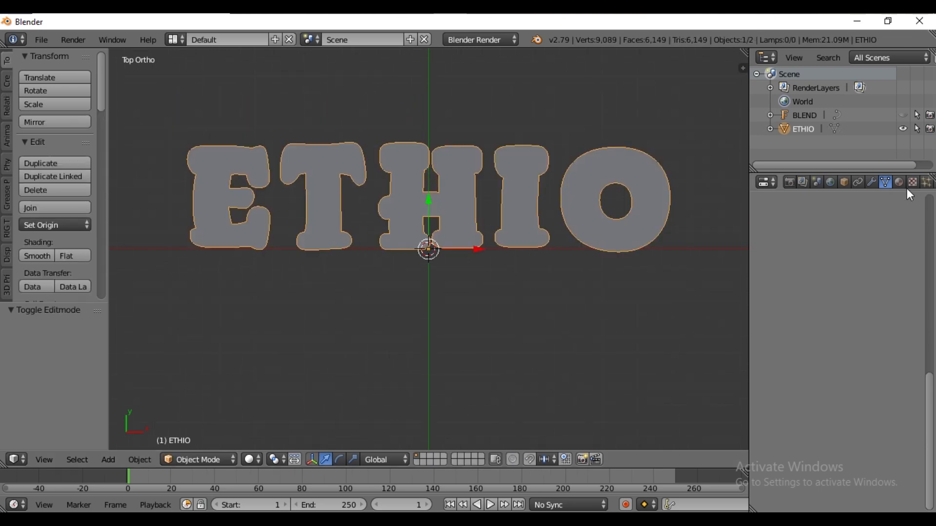
Add and apply a Decimate modifier in Planar mode with a 2.5° angle limit on ETHIO
left_click(872, 182)
left_click(853, 228)
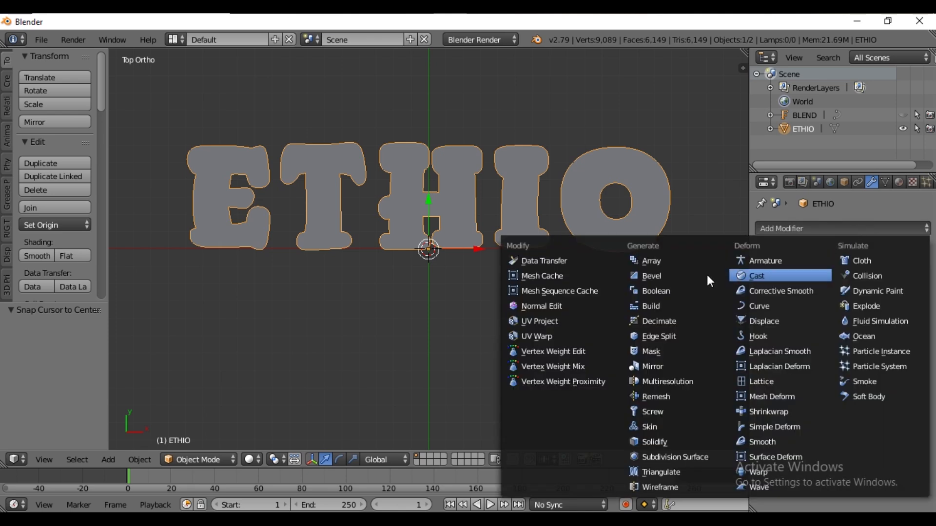
left_click(670, 320)
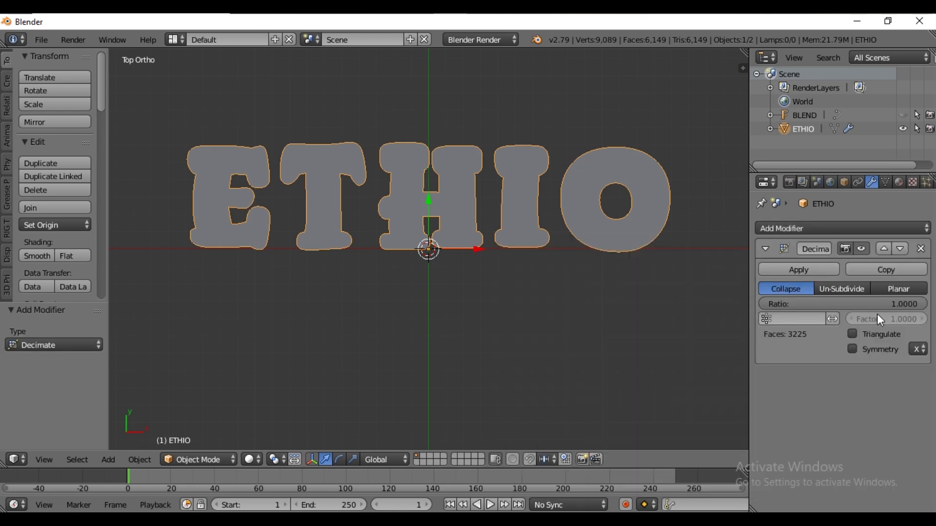
left_click(899, 288)
left_click(840, 304)
type("2.")
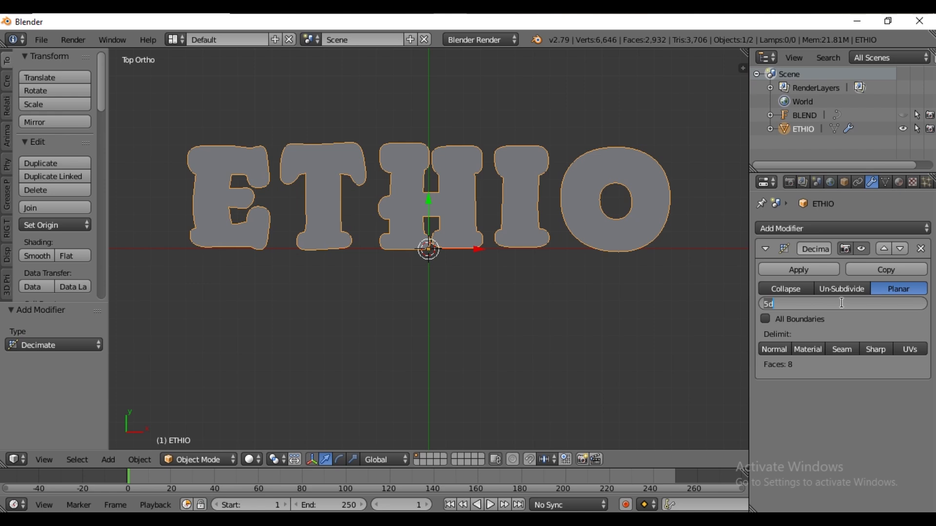
type("5")
key("Return")
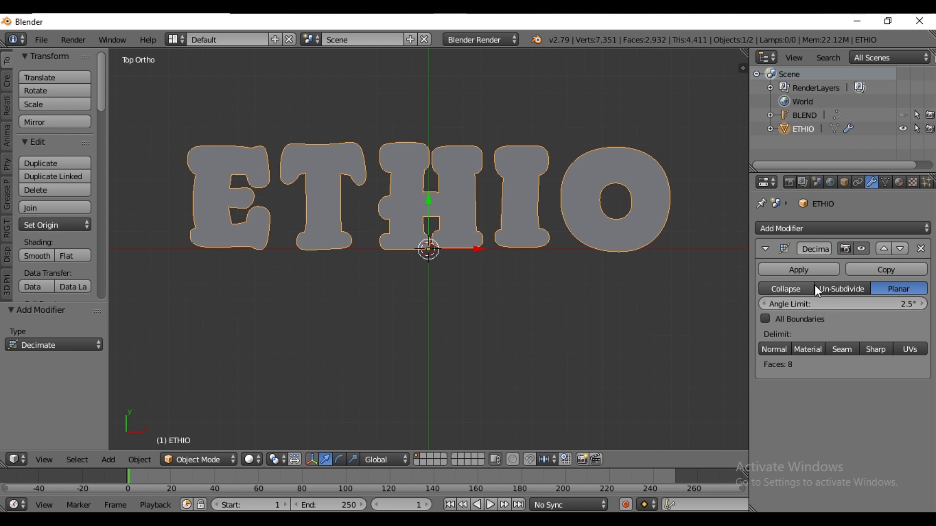
left_click(799, 270)
Extrude the whole ETHIO mesh 0.3 units upward in Edit Mode
key("Tab")
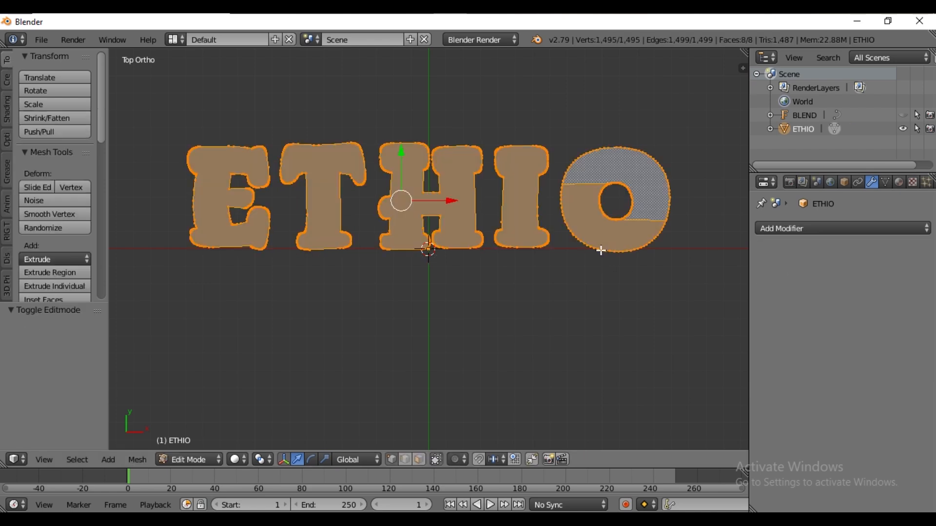
middle_click_drag(472, 215, 487, 275)
key("e")
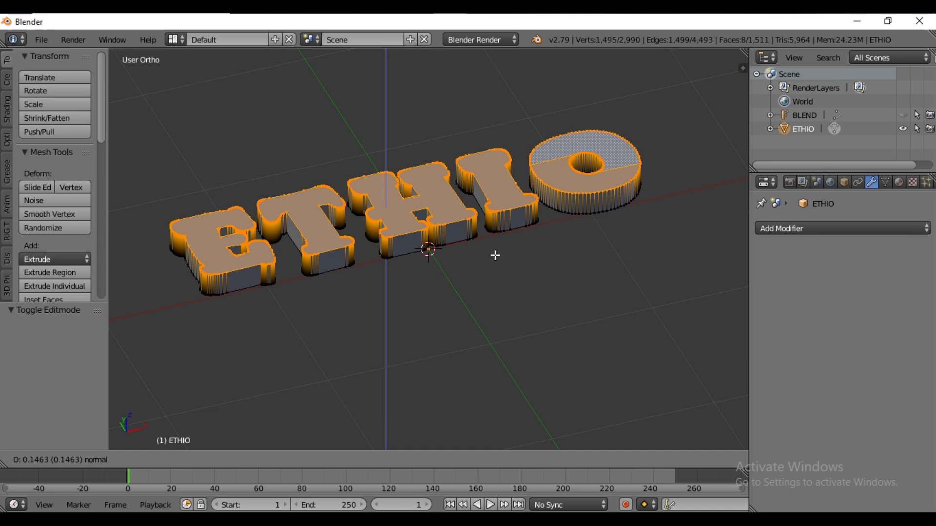
left_click(495, 255)
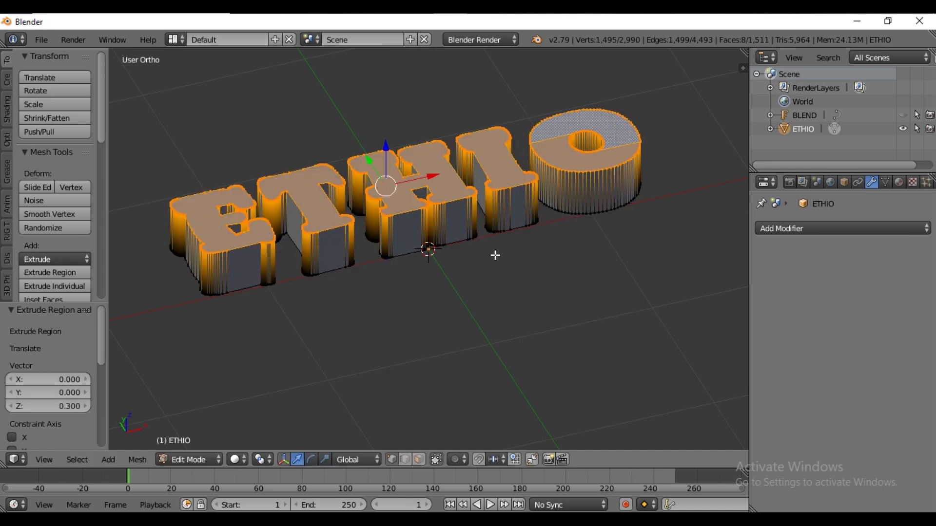
key("a")
key("a")
key("Tab")
key("Tab")
middle_click_drag(452, 231, 453, 265)
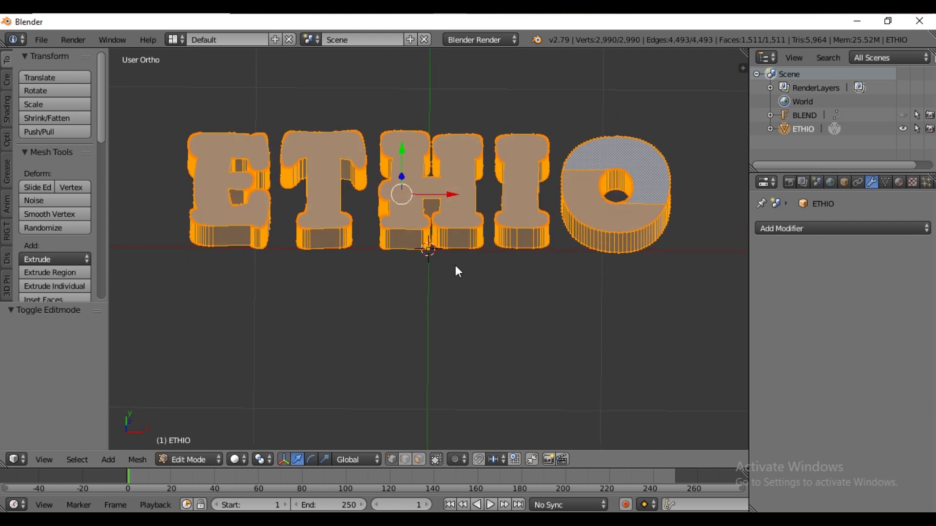
key("Tab")
Add a Remesh modifier to ETHIO and disable Remove Disconnected Pieces
left_click(814, 227)
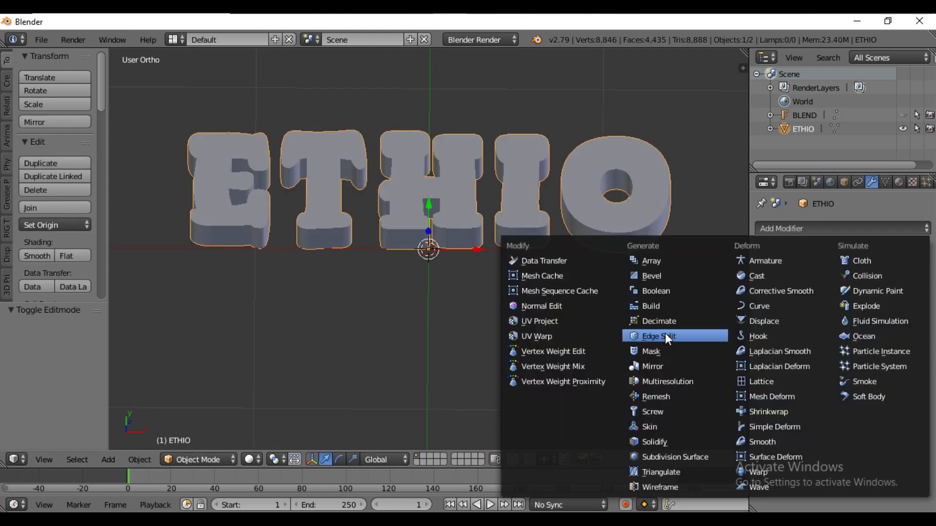
left_click(659, 397)
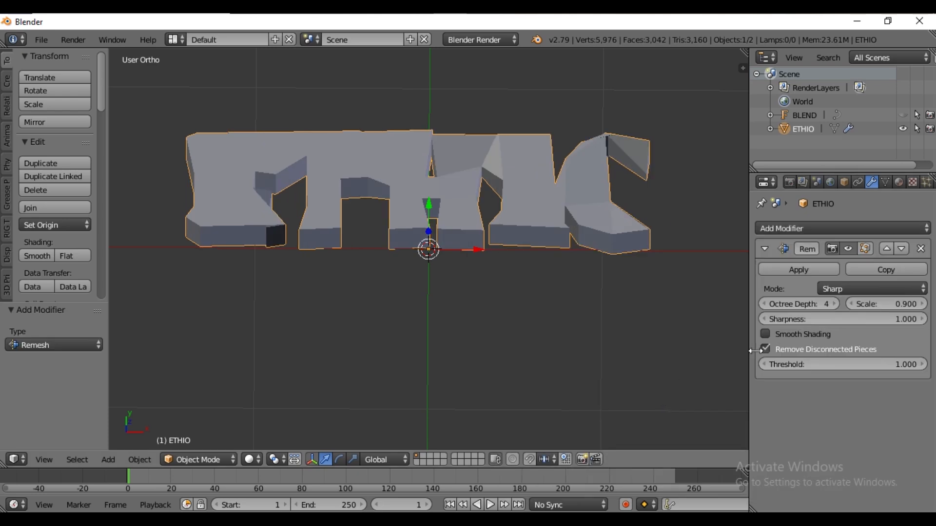
left_click(781, 348)
Set the Remesh octree depth to 6
left_click(834, 304)
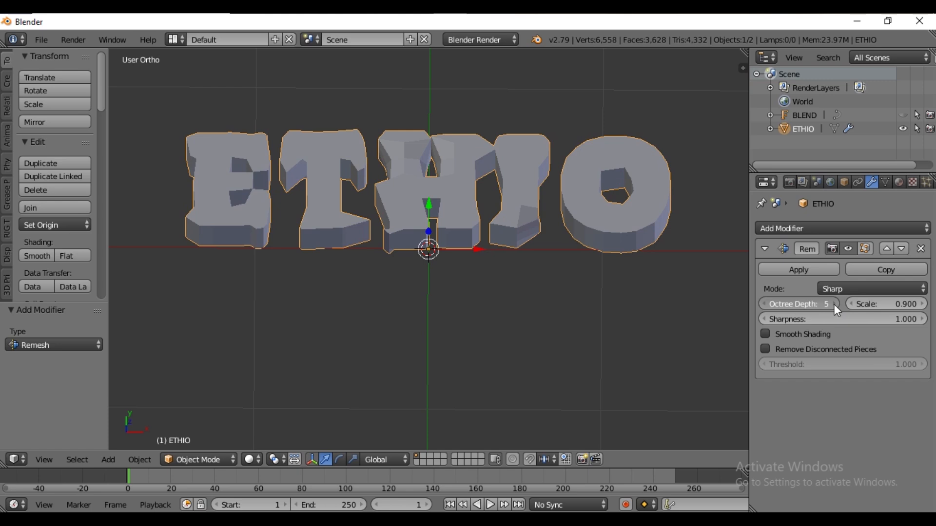
left_click(835, 304)
left_click(834, 304)
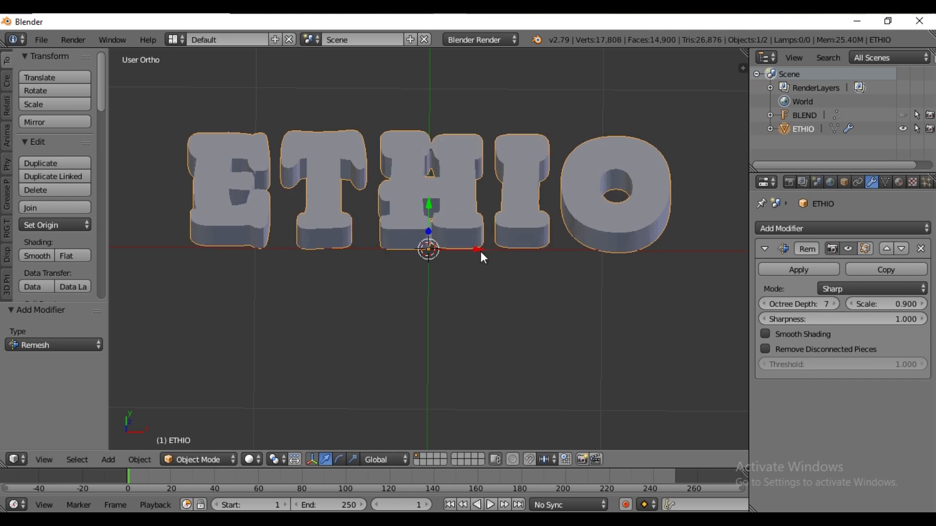
middle_click_drag(481, 249, 486, 263)
left_click(835, 304)
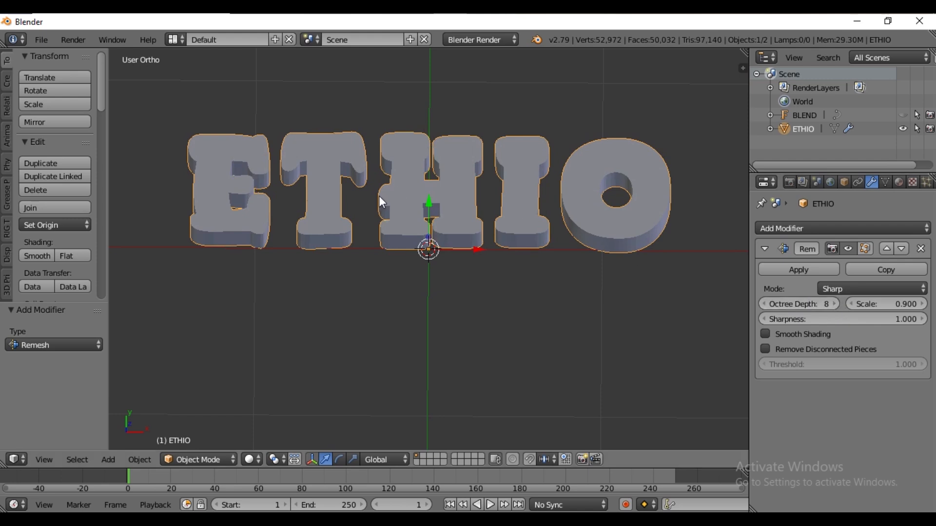
left_click(764, 303)
left_click(764, 303)
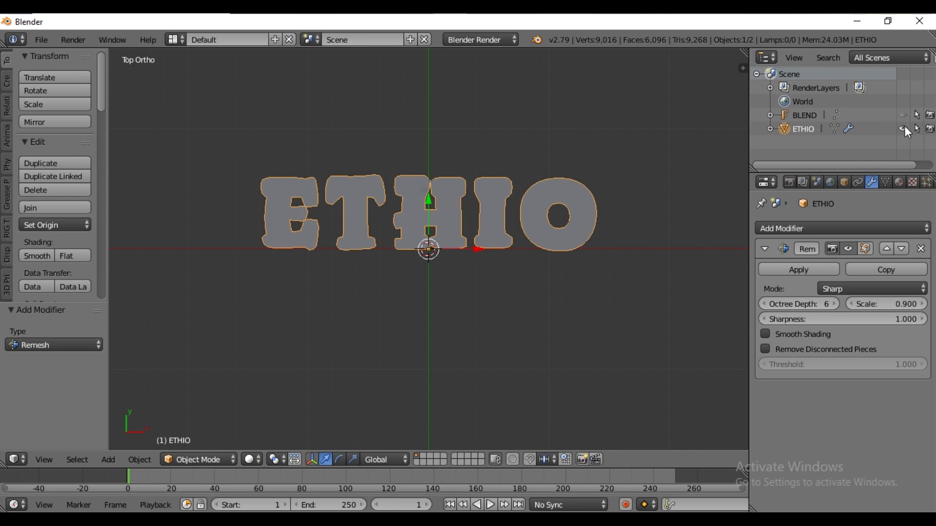
Hide the ETHIO object, then unhide and select the BLEND object
left_click(901, 130)
left_click(903, 115)
left_click(810, 115)
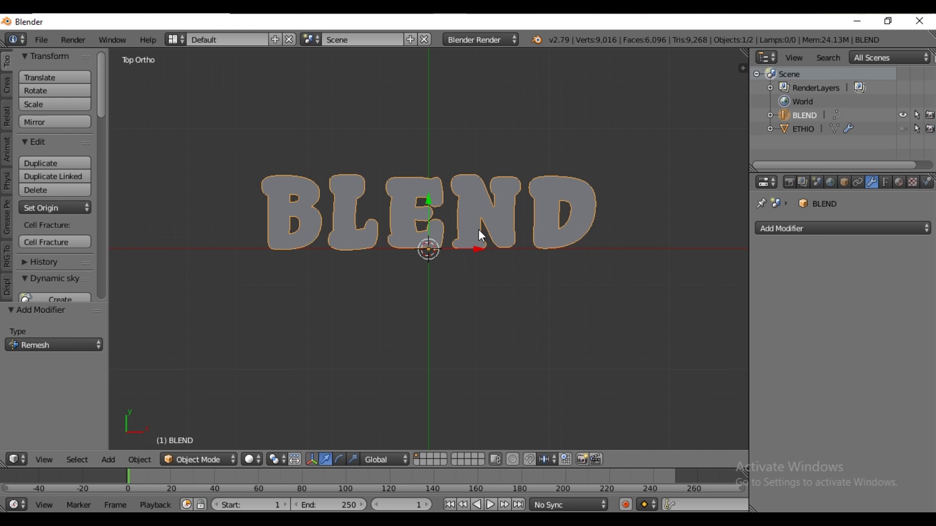
Convert the BLEND text object into a mesh
key("alt+c")
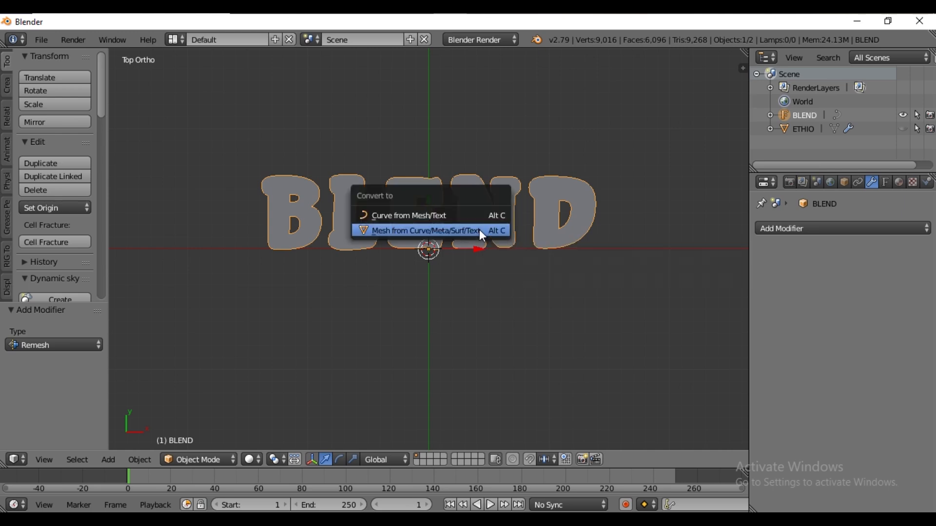
left_click(481, 233)
key("Tab")
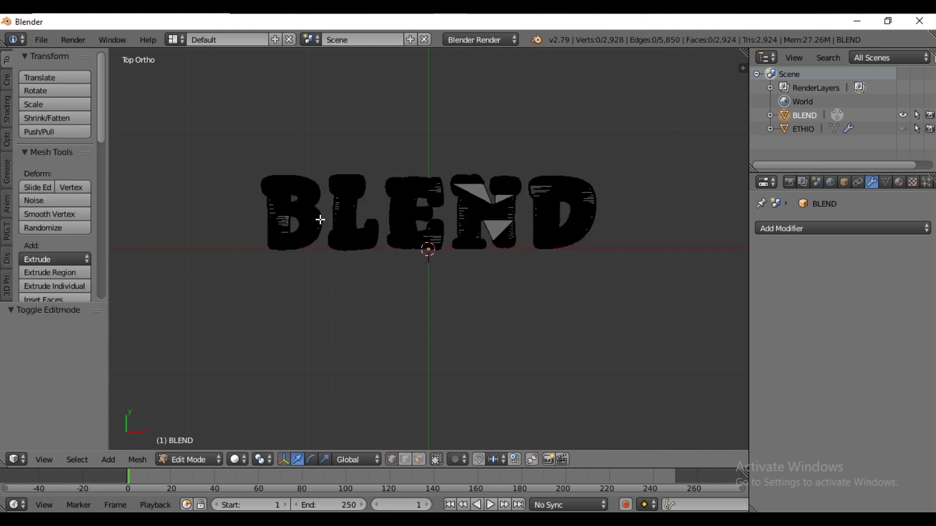
key("a")
key("Tab")
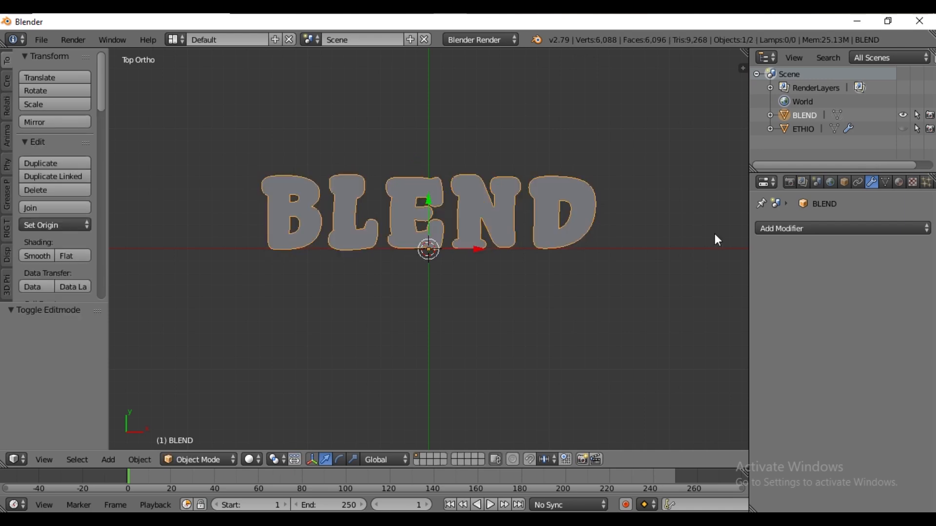
Add a Decimate modifier to BLEND in Planar mode with a 2.5° angle limit and apply it
left_click(811, 227)
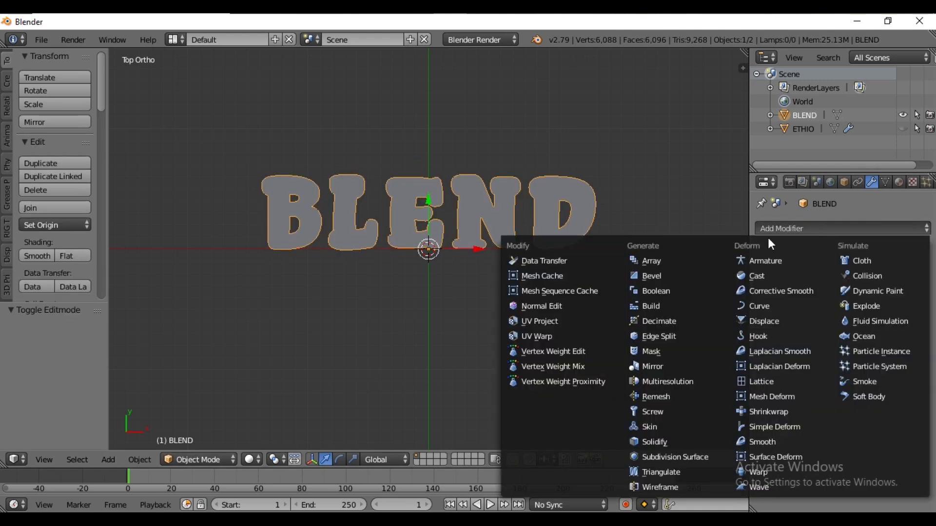
left_click(663, 317)
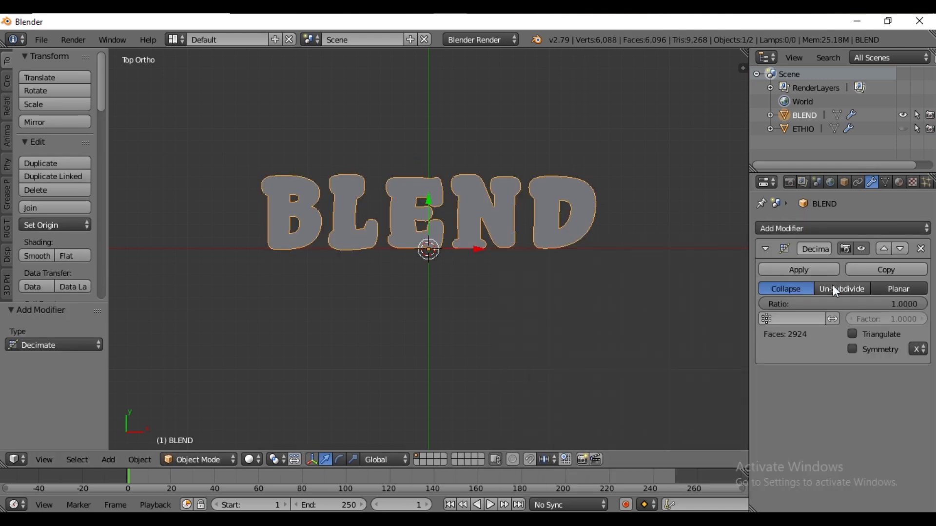
left_click(879, 291)
left_click(867, 303)
type("2")
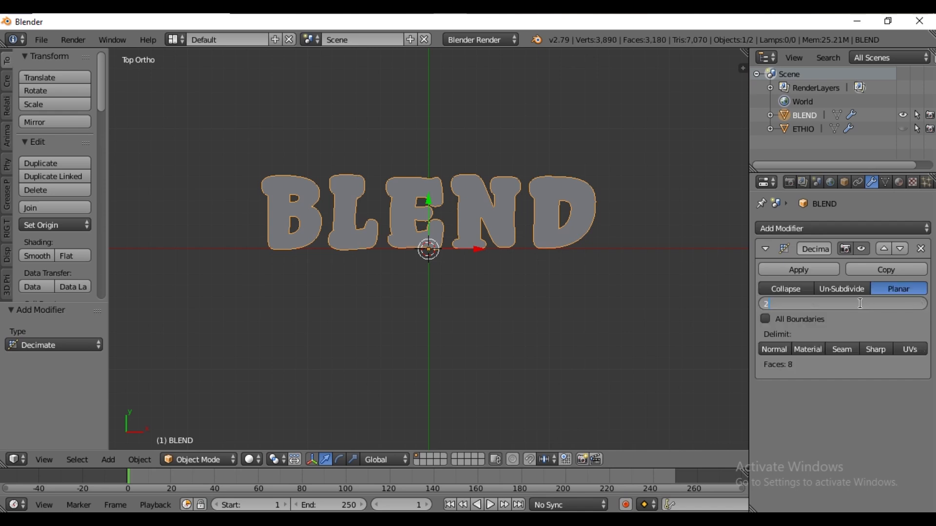
type(".5")
key("Return")
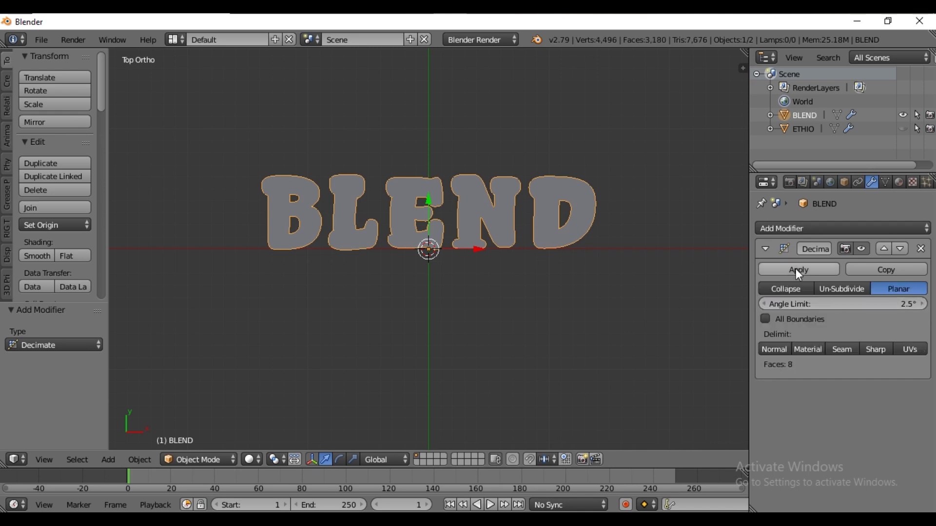
Extrude the whole BLEND mesh 0.3 units in Edit Mode
scroll(508, 239, "up", 2)
key("Tab")
middle_click_drag(492, 244, 534, 215)
key("e")
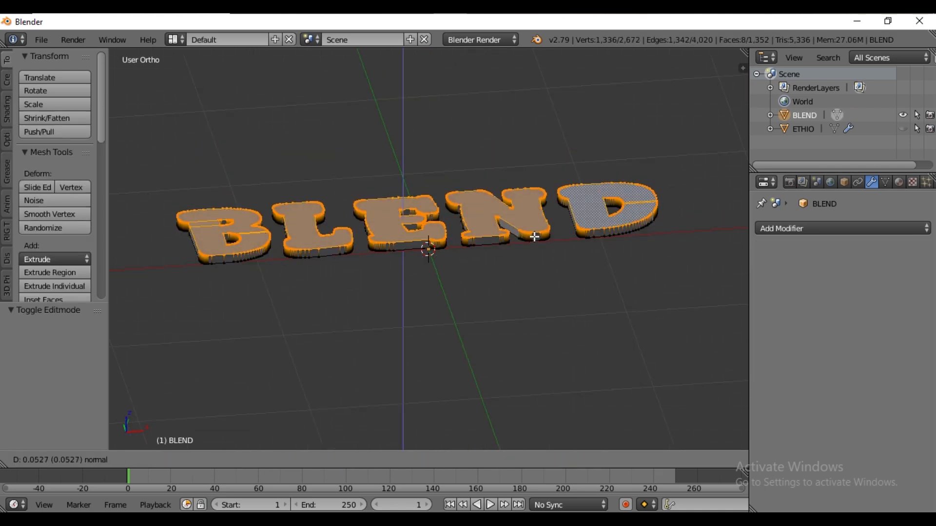
type("0.3")
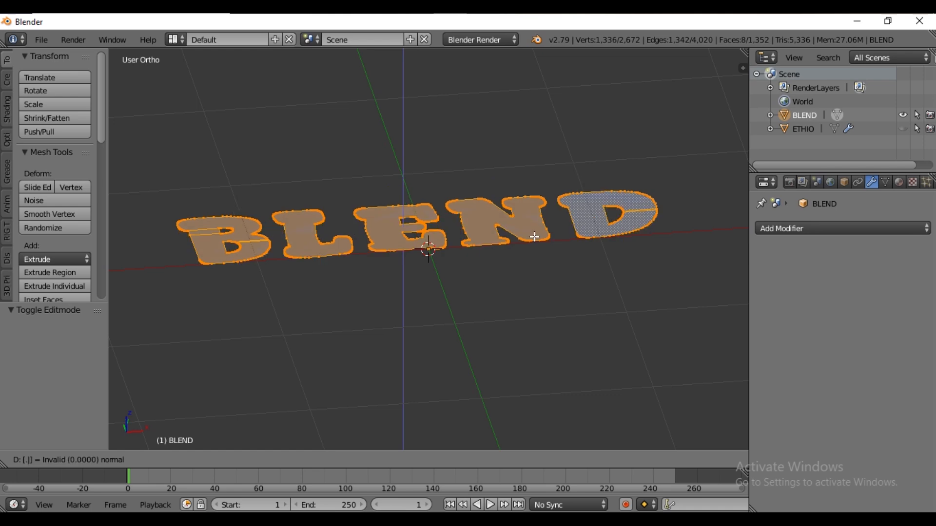
key("Return")
key("a")
key("a")
key("Tab")
Add a Remesh modifier to BLEND and disable Remove Disconnected Pieces
middle_click_drag(522, 210, 489, 262)
left_click(790, 229)
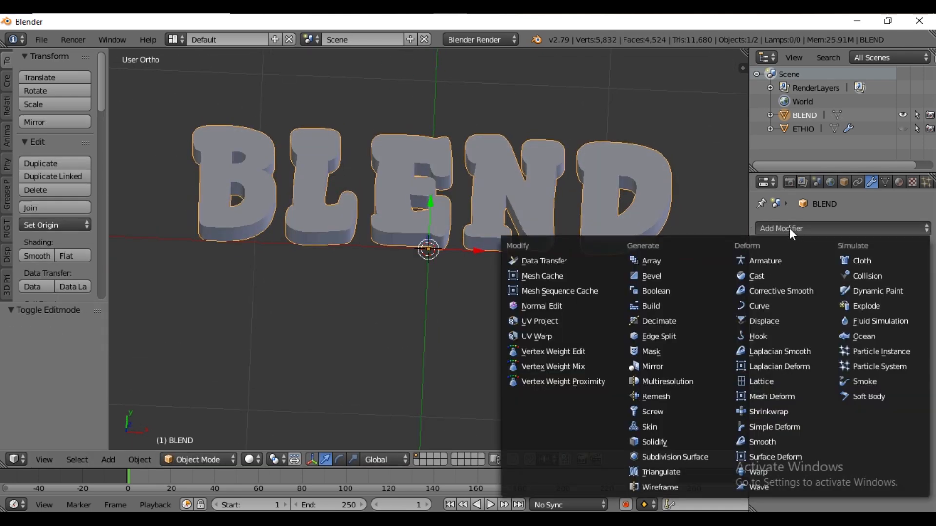
left_click(668, 396)
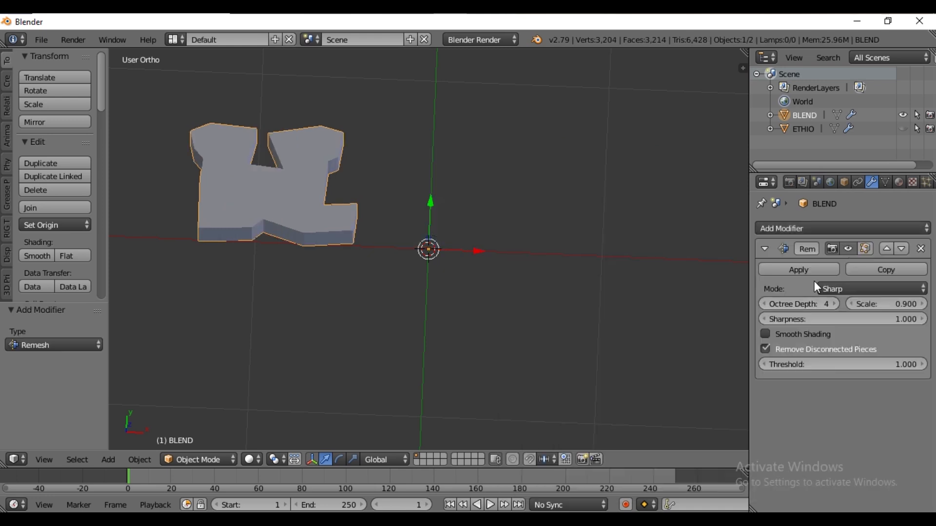
left_click(776, 350)
Set the BLEND Remesh octree depth to 6
left_click(834, 305)
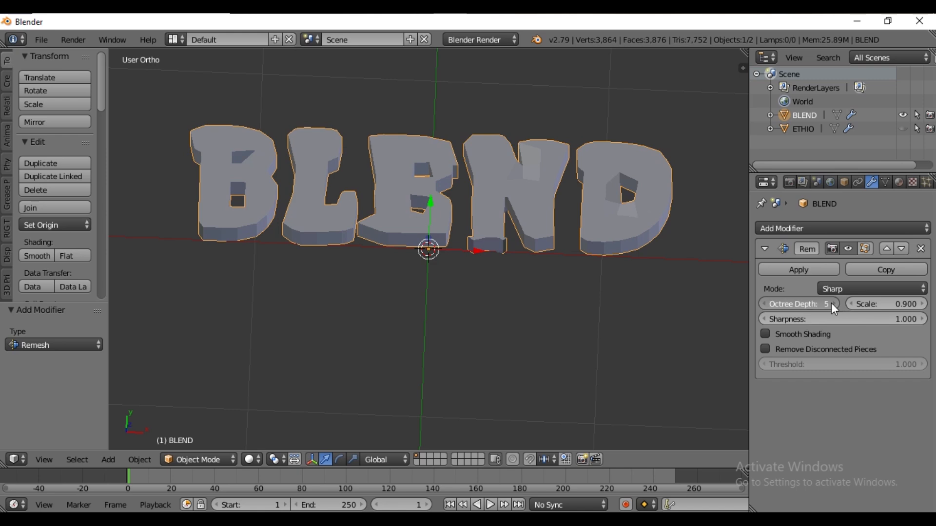
left_click(833, 304)
key("KP_7")
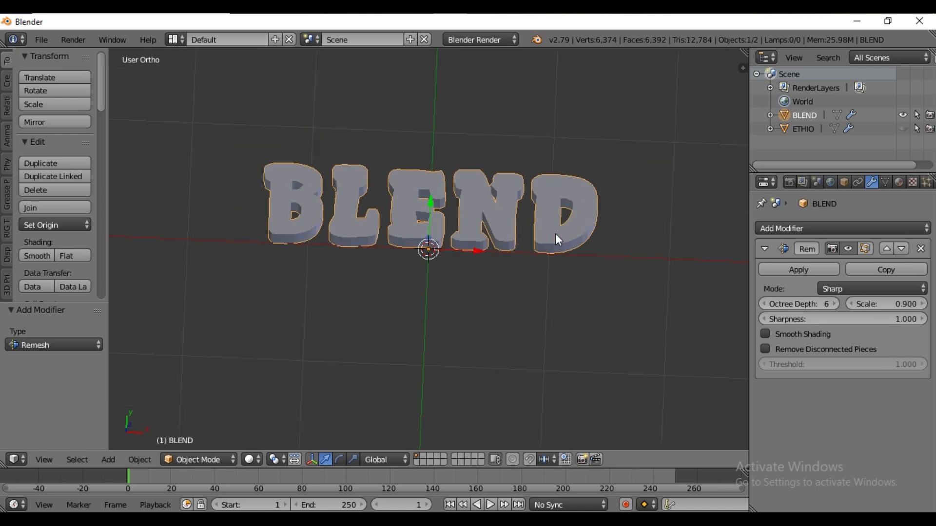
Hide the BLEND object, then unhide and select the ETHIO object
left_click(903, 115)
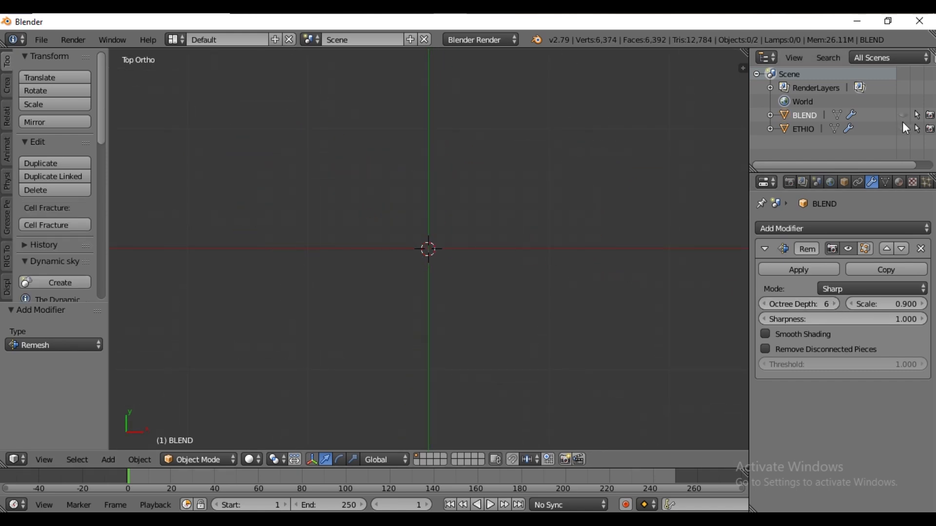
left_click(903, 128)
left_click(802, 129)
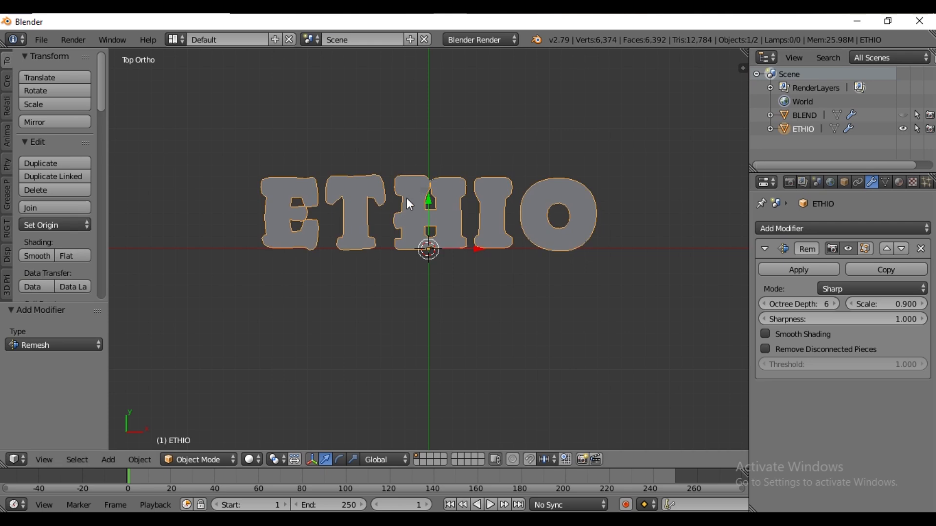
Add a mesh plane at the origin
key("shift+a")
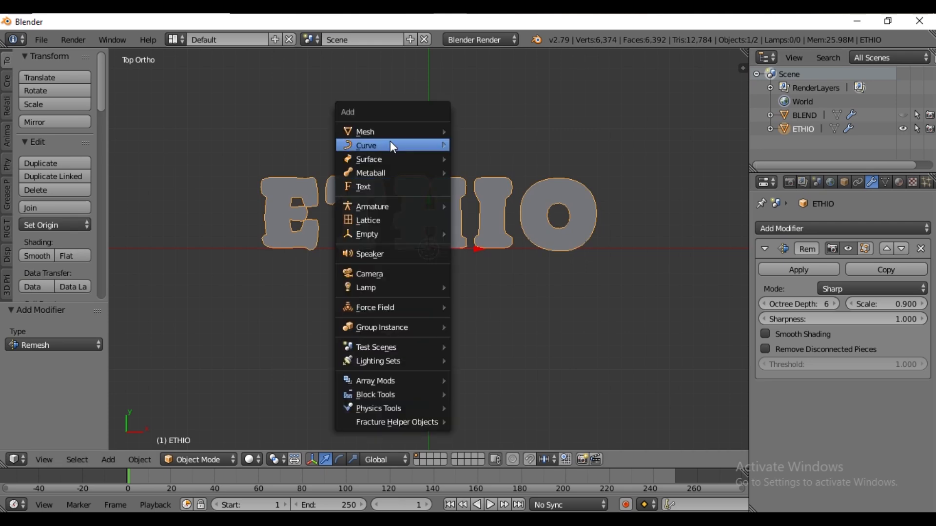
mouse_move(394, 132)
left_click(482, 130)
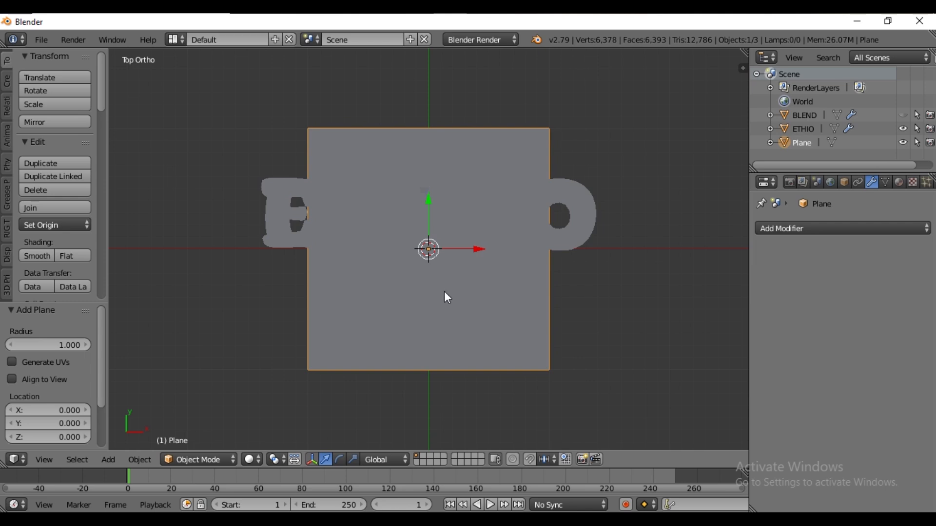
Rotate the plane 90° around the Y axis, then 25° in the top view
type("ry90")
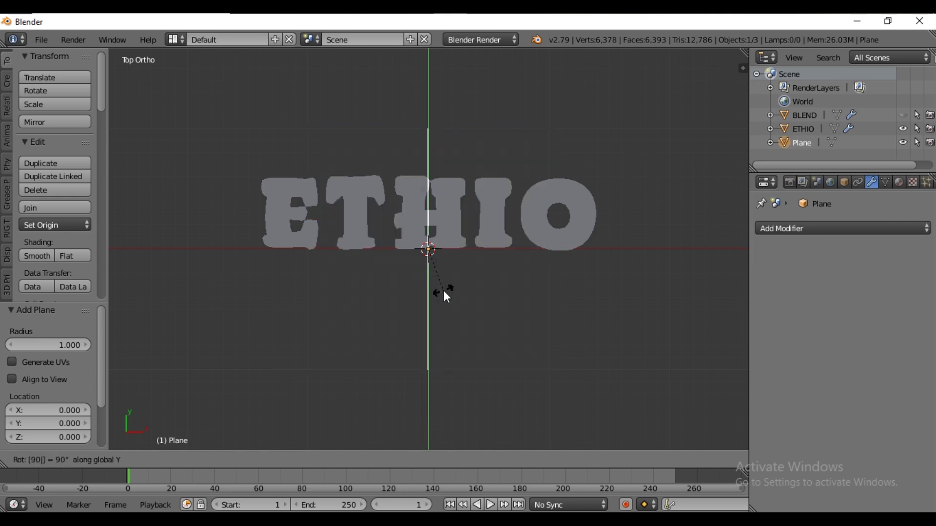
key("Return")
type("r")
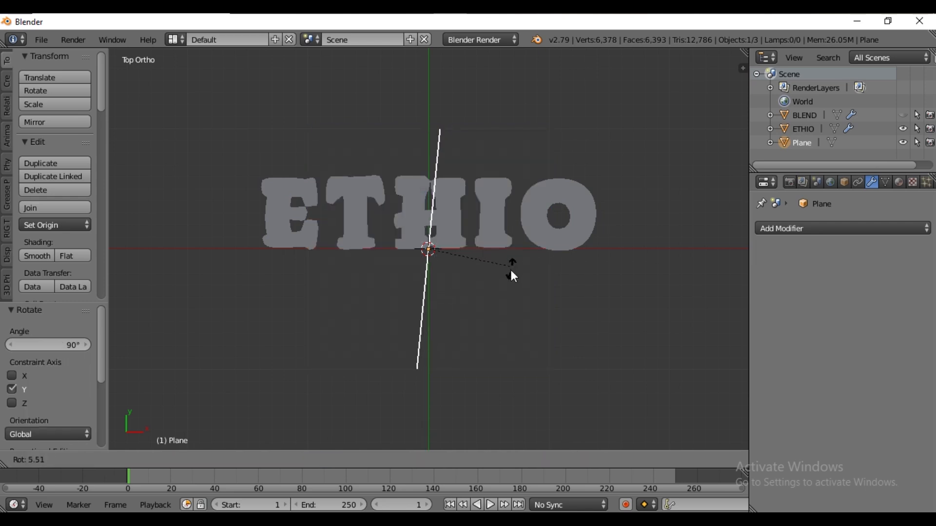
type("25")
key("Return")
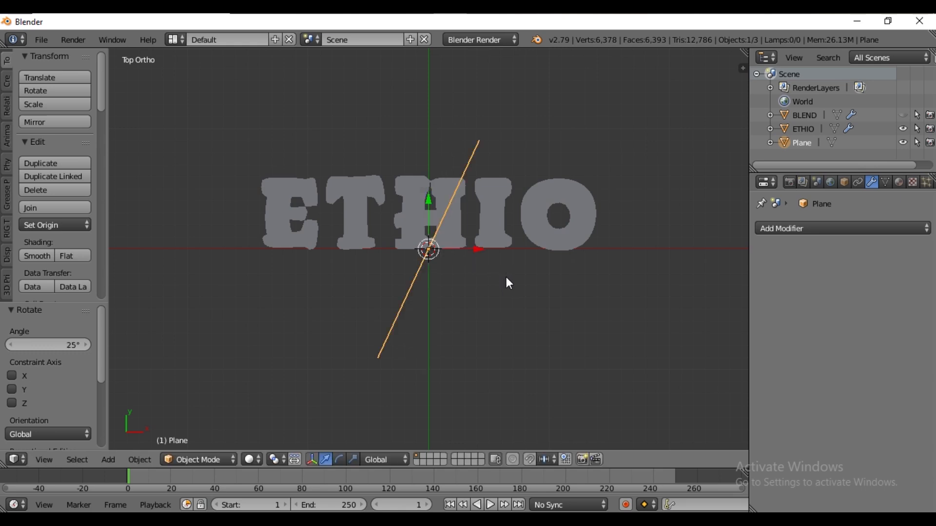
Scale the plane's edge down slightly in Edit Mode and move it up over the text
key("Tab")
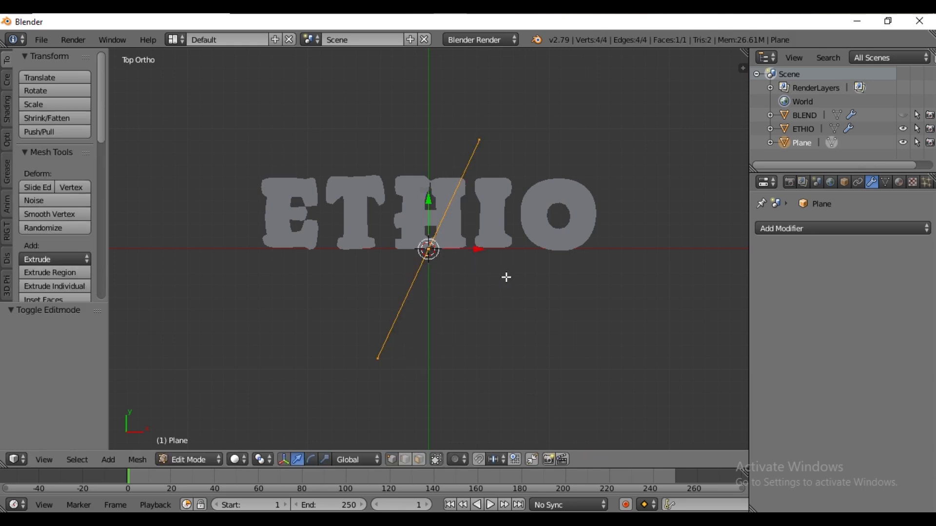
key("s")
left_click(429, 201)
left_click_drag(429, 201, 437, 165)
left_click(437, 165)
key("s")
left_click(436, 169)
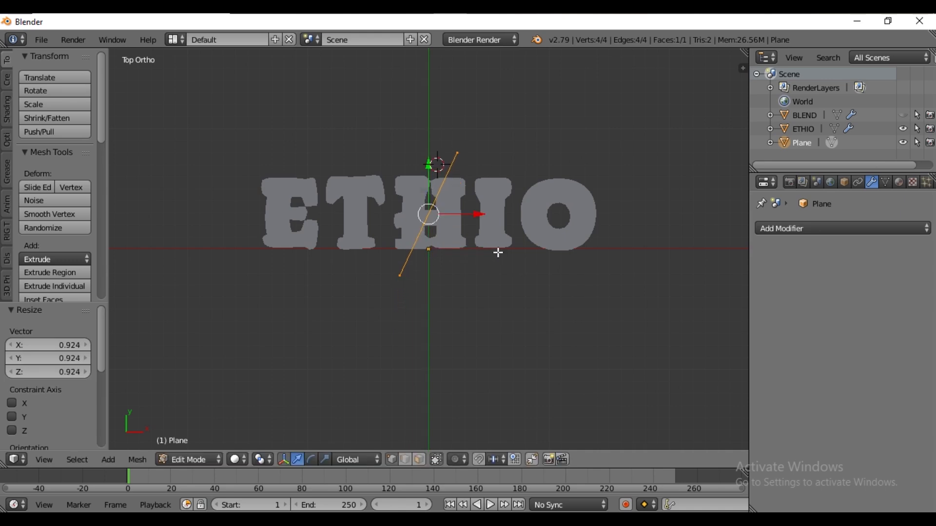
Extrude the edge along X from left of the E to right of the O, forming a slanted plane
key("e")
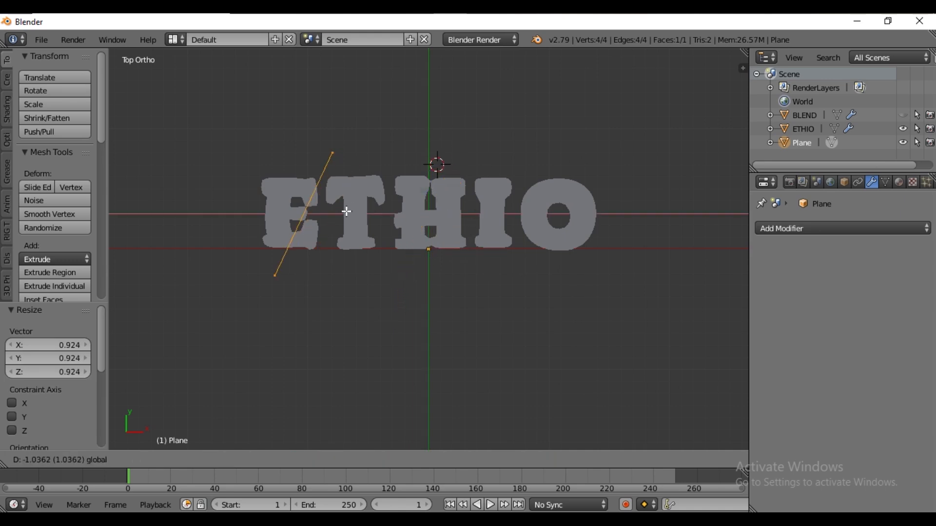
left_click(290, 218)
key("g")
key("x")
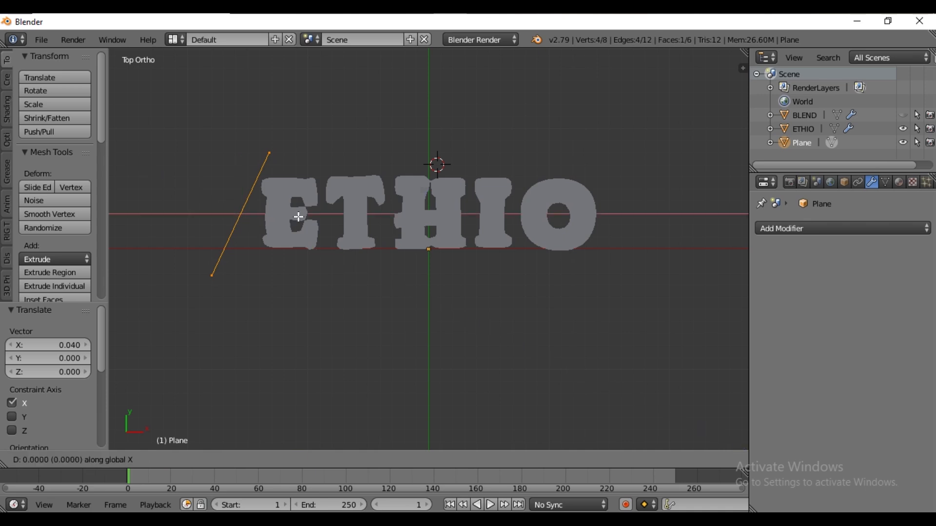
left_click(657, 224)
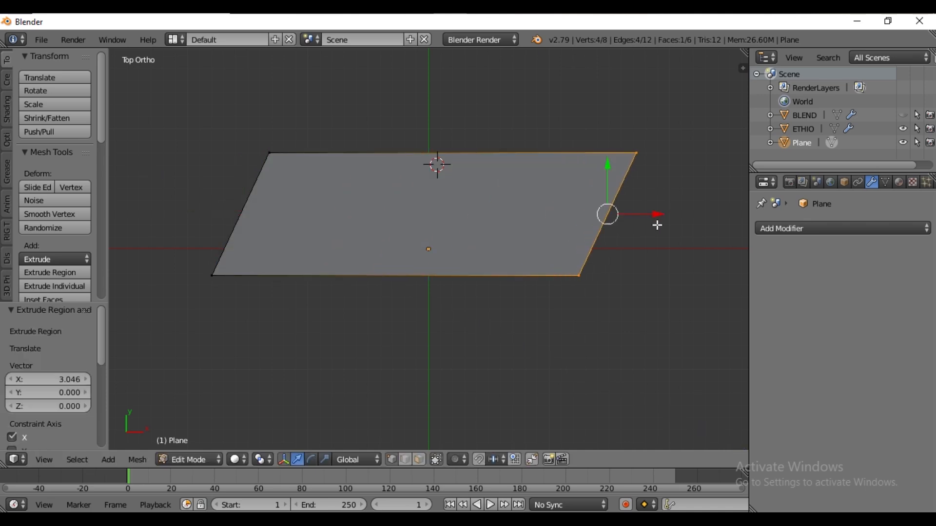
Switch the viewport to wireframe shading, deselect all and leave Edit Mode
left_click(236, 460)
left_click(265, 429)
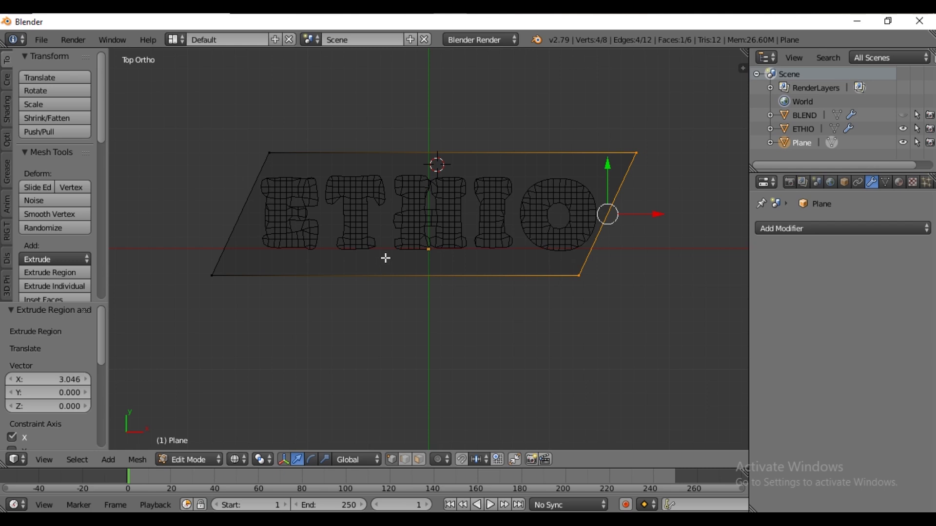
key("a")
key("Tab")
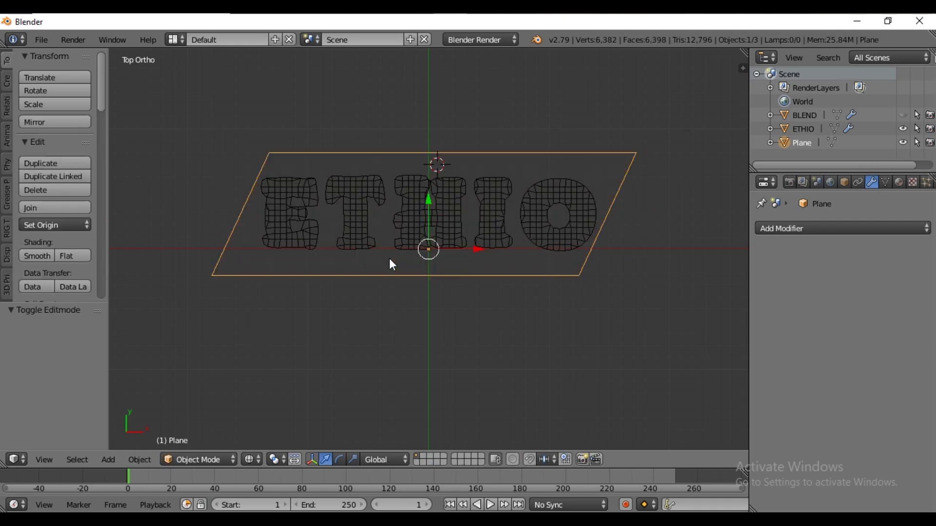
Rename the plane object MAIN
double_click(803, 143)
type("MA")
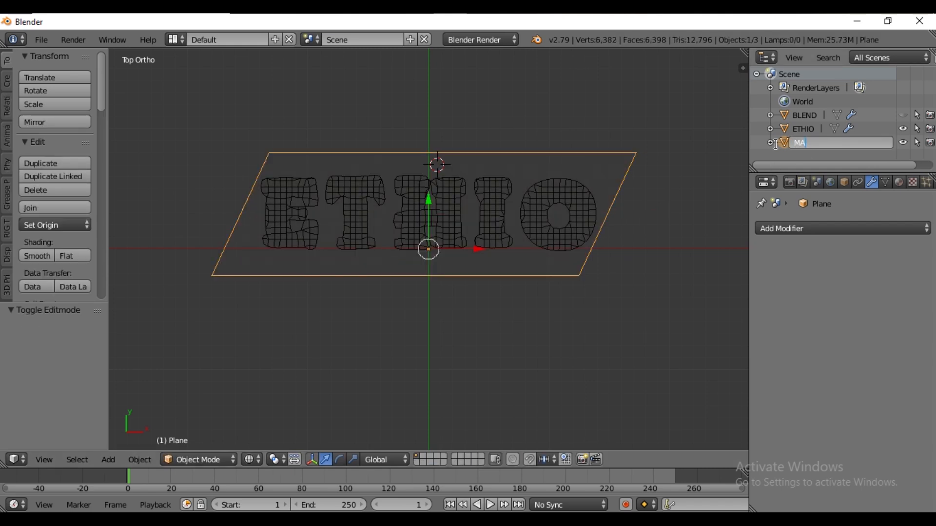
type("IN")
key("Return")
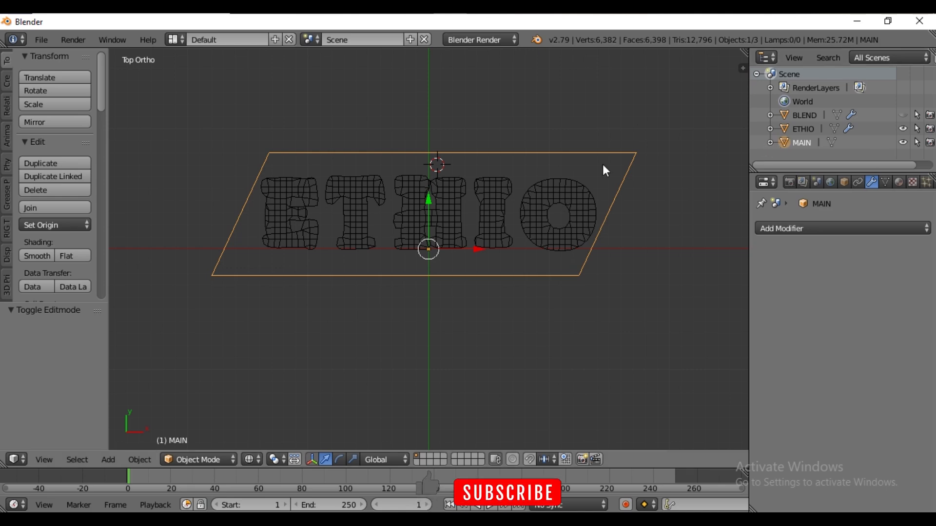
Duplicate MAIN in place and rename the copy MAIN1
key("shift+d")
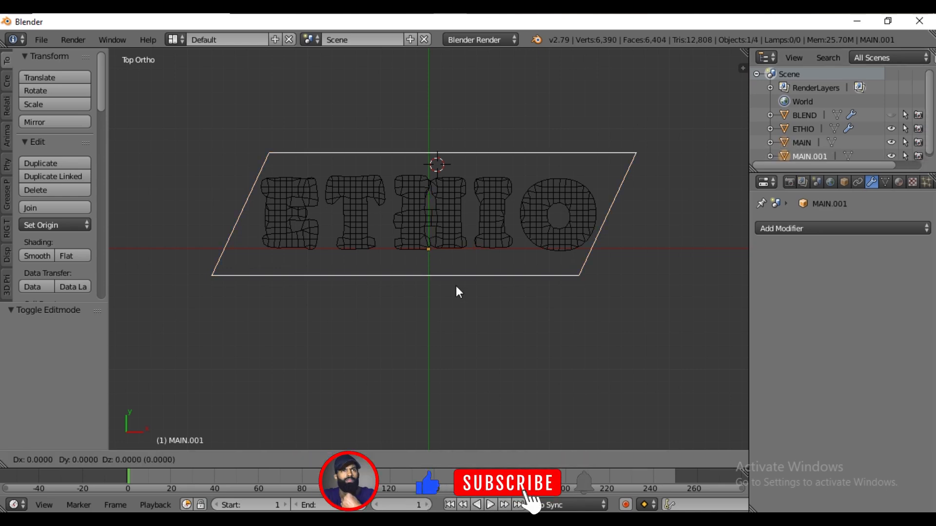
right_click(586, 251)
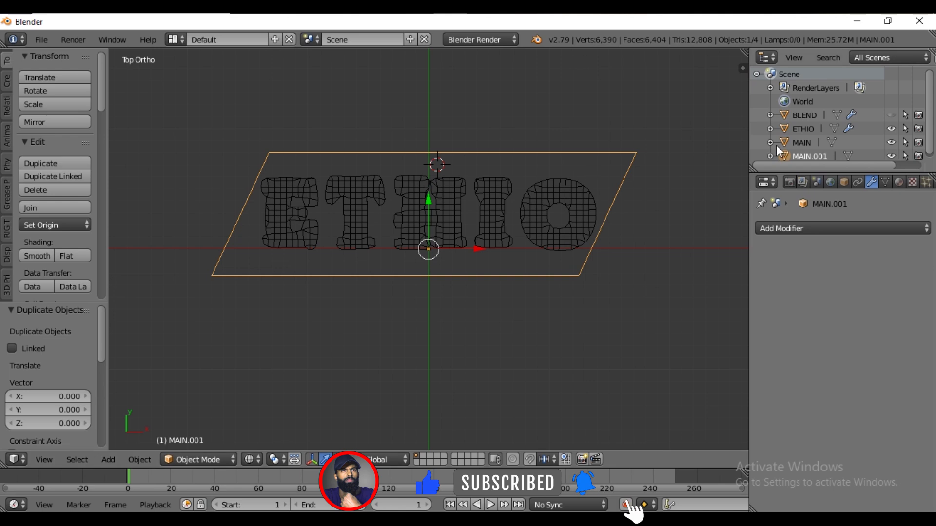
double_click(815, 157)
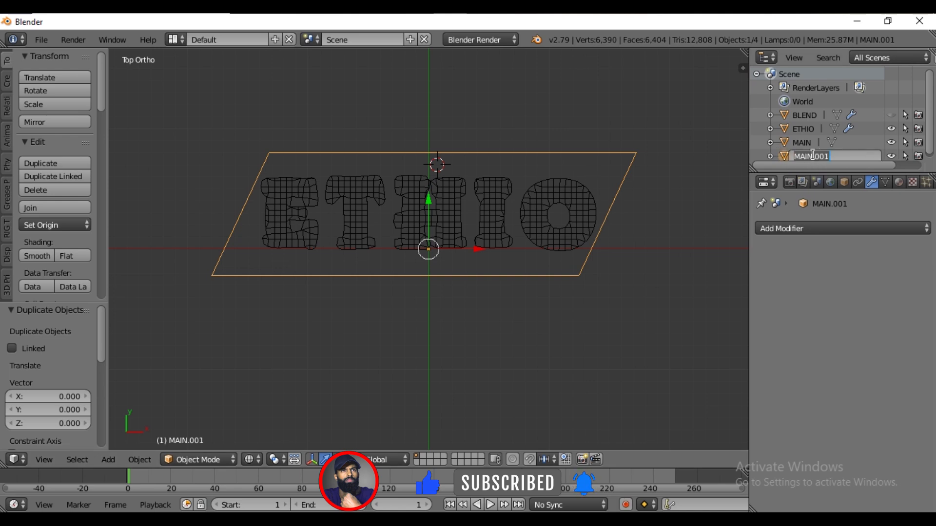
type("MAIN1")
key("Return")
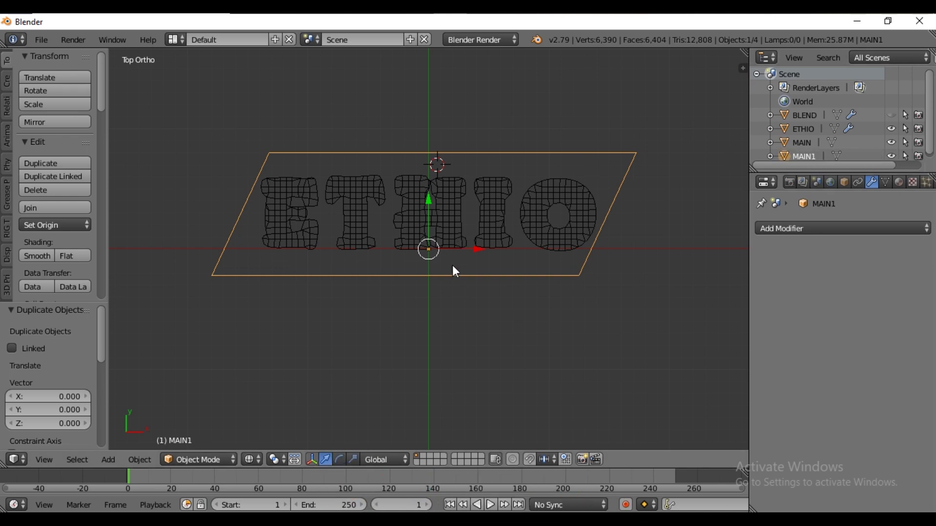
Hide MAIN1, then select MAIN and enter Edit Mode
left_click(891, 156)
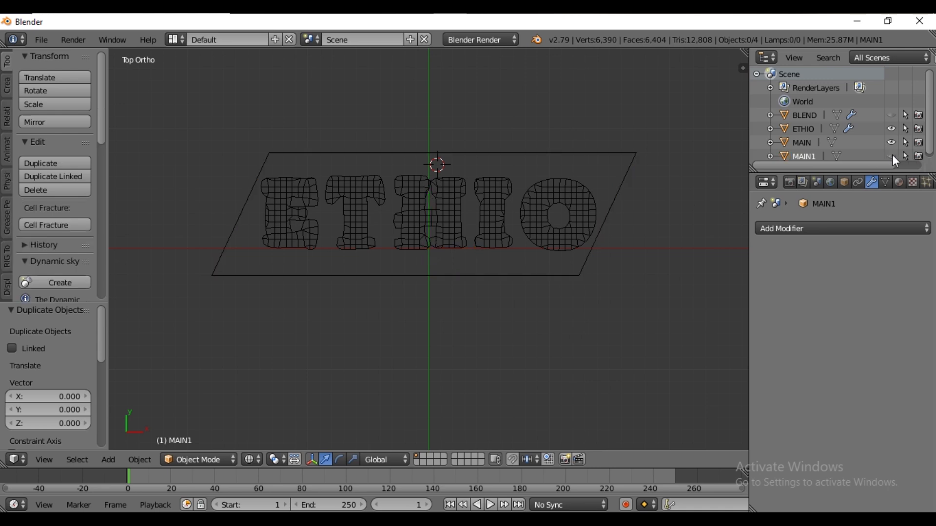
right_click(452, 156)
key("Tab")
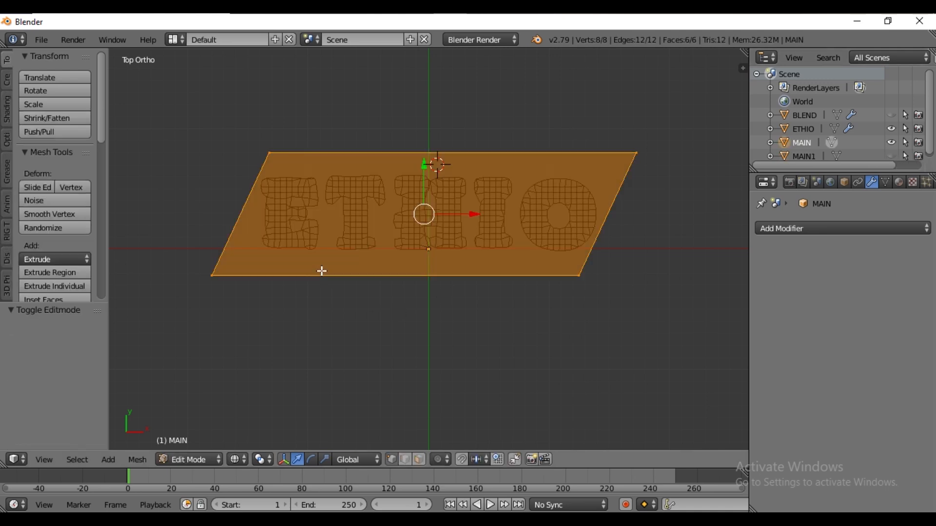
Select MAIN's left slanted edge and separate a duplicate of it into a new object
key("b")
right_click(251, 187)
right_click(270, 153)
key("b")
left_click_drag(308, 130, 158, 355)
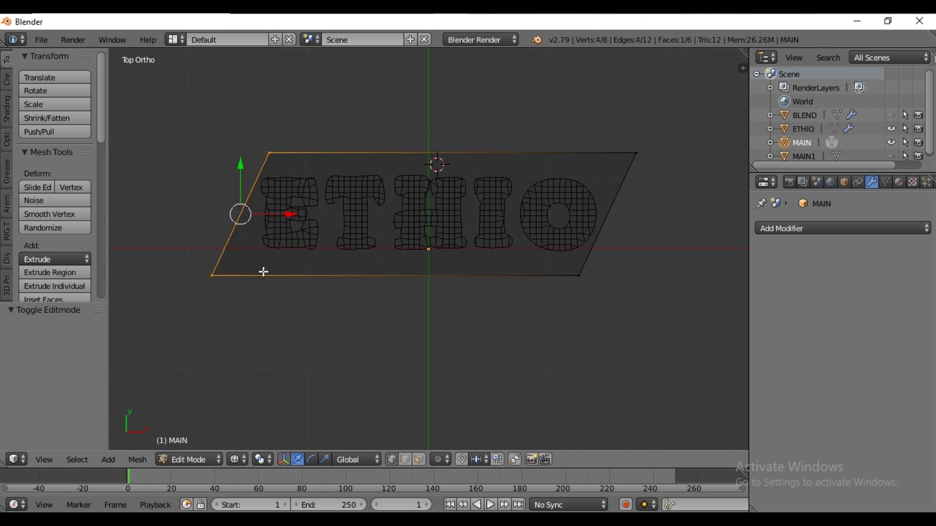
key("shift+d")
right_click(271, 274)
key("p")
left_click(271, 273)
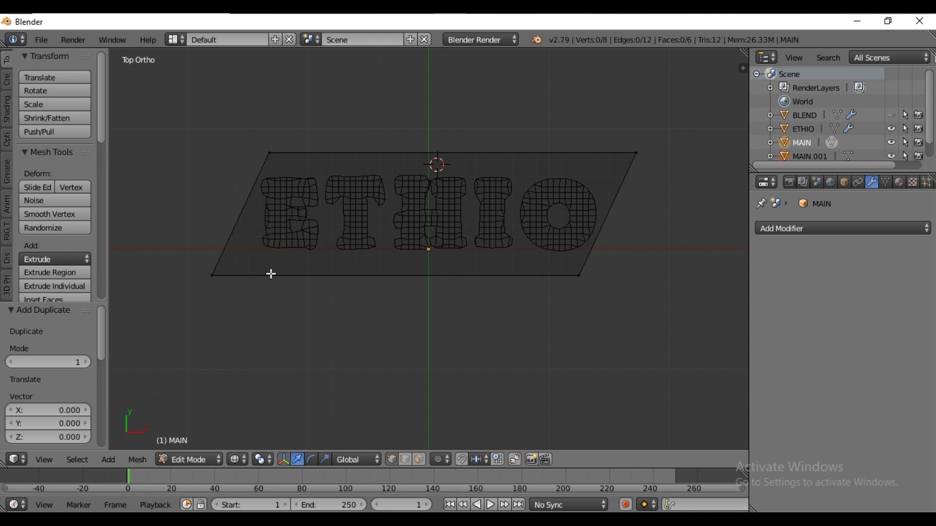
Select the separated edge object and extrude its edge -0.05 along X into a thin strip
key("Tab")
right_click(250, 206)
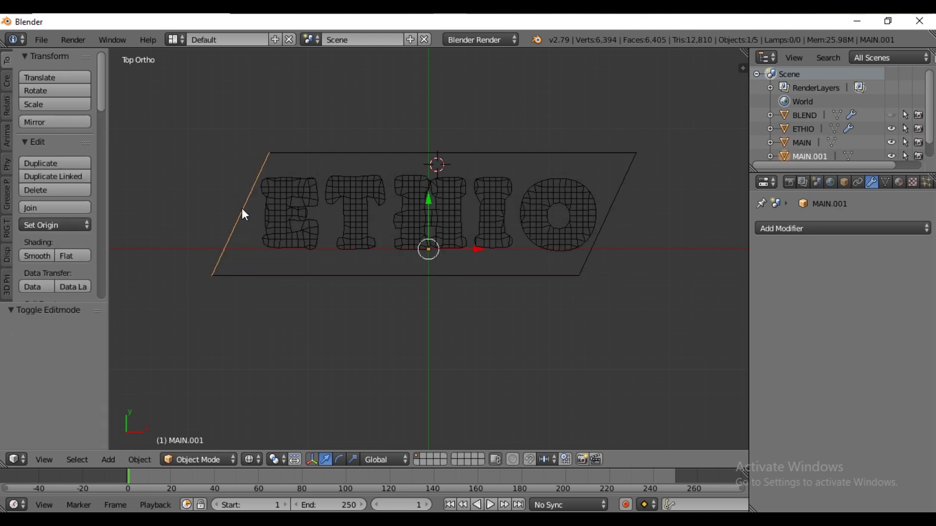
key("g")
right_click(225, 216)
key("Tab")
key("a")
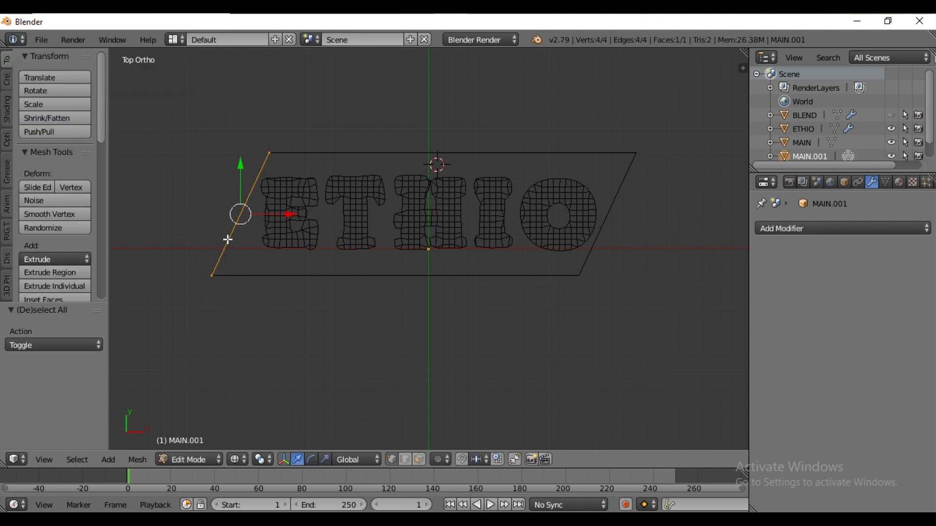
type("ex.05")
key("minus")
key("Return")
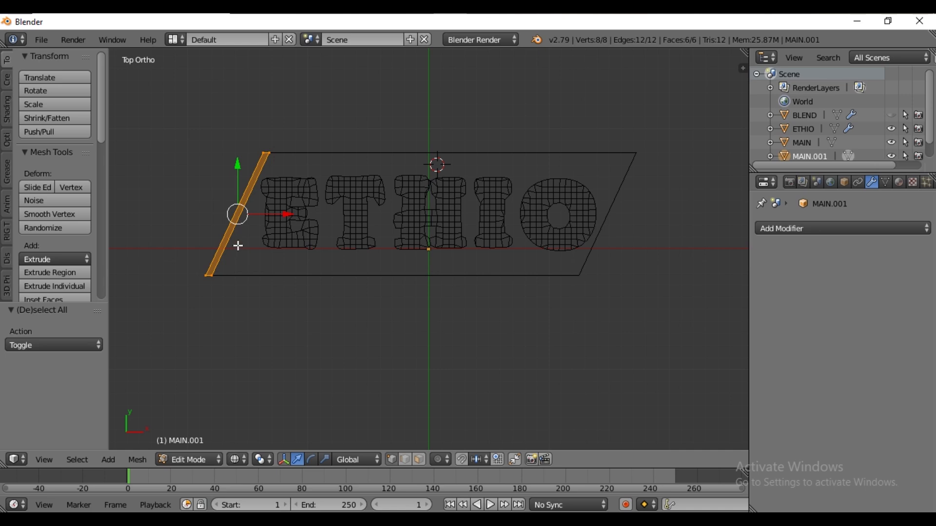
key("Tab")
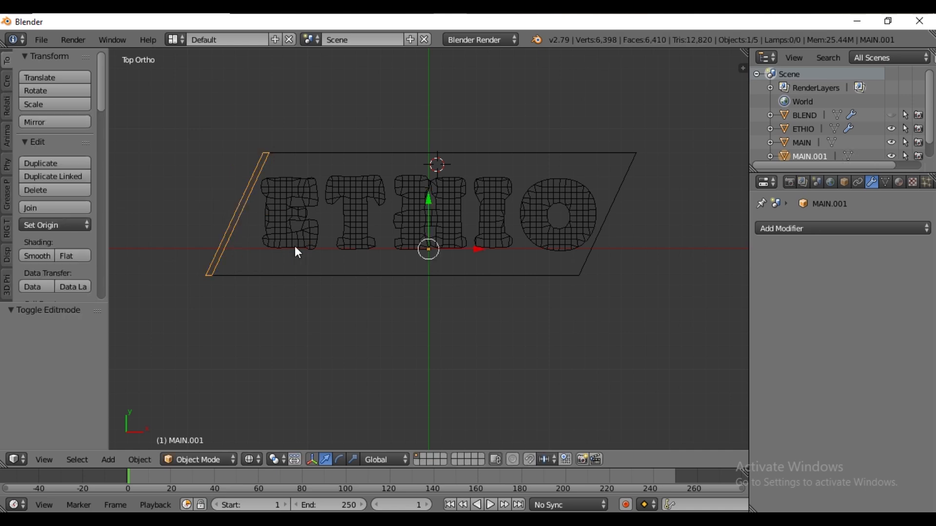
Parent the left strip to MAIN using Object (Keep Transform)
right_click(320, 155, "shift")
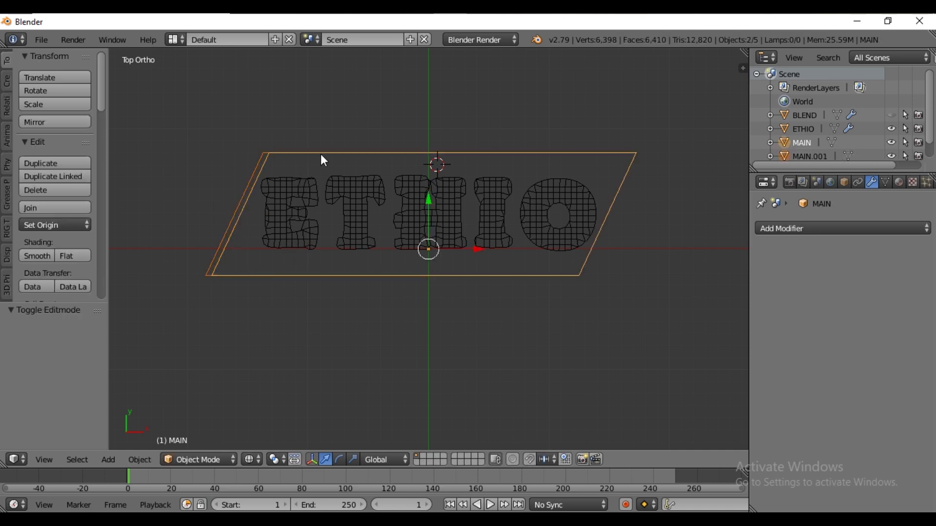
key("ctrl+p")
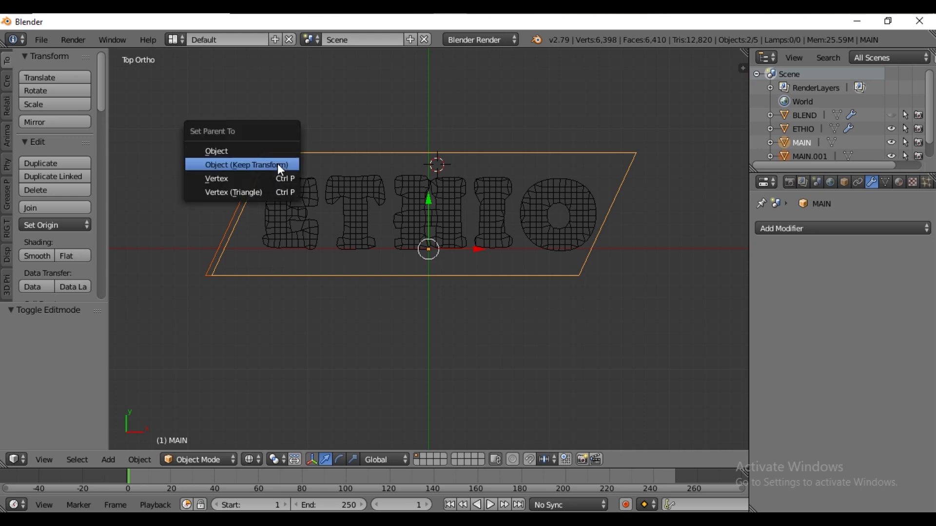
left_click(245, 163)
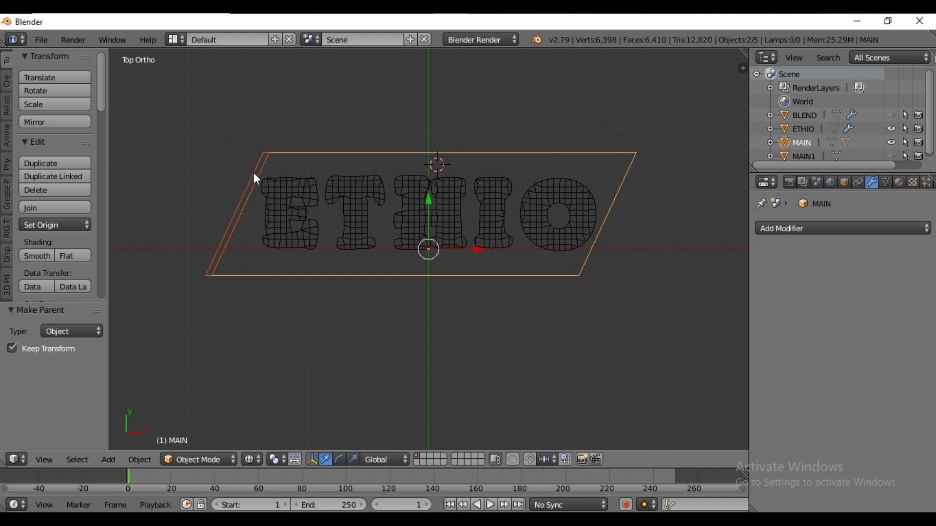
right_click(270, 151)
right_click(308, 152)
key("g")
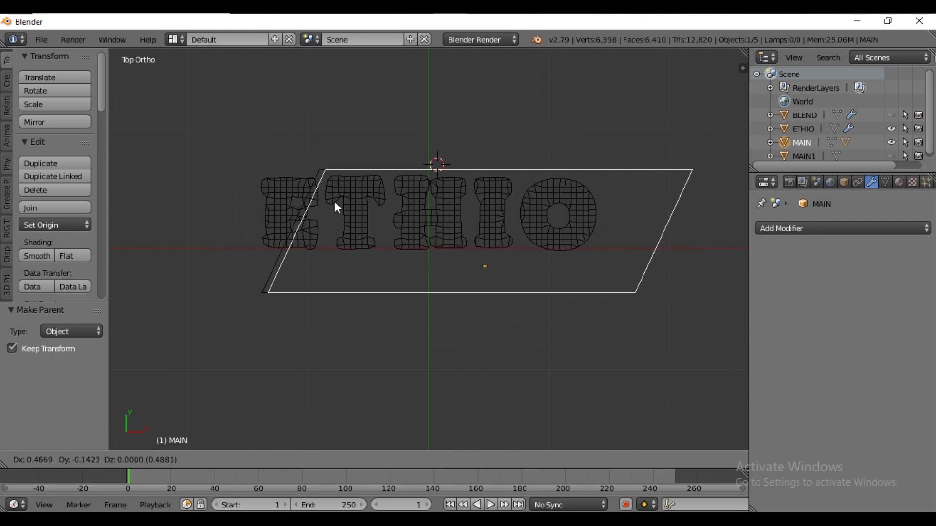
right_click(335, 213)
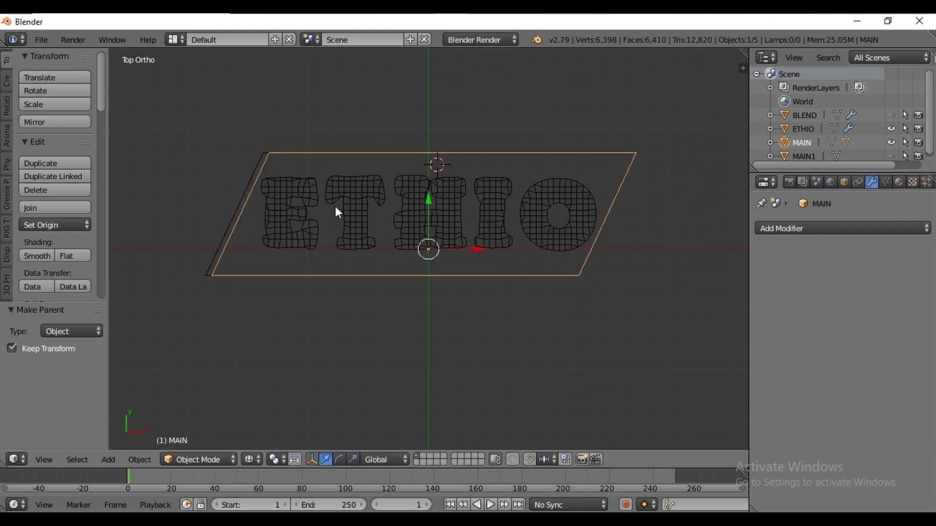
Hide MAIN together with its strip, then unhide and select MAIN1
left_click(770, 142)
scroll(804, 142, "down", 2)
left_click(893, 145)
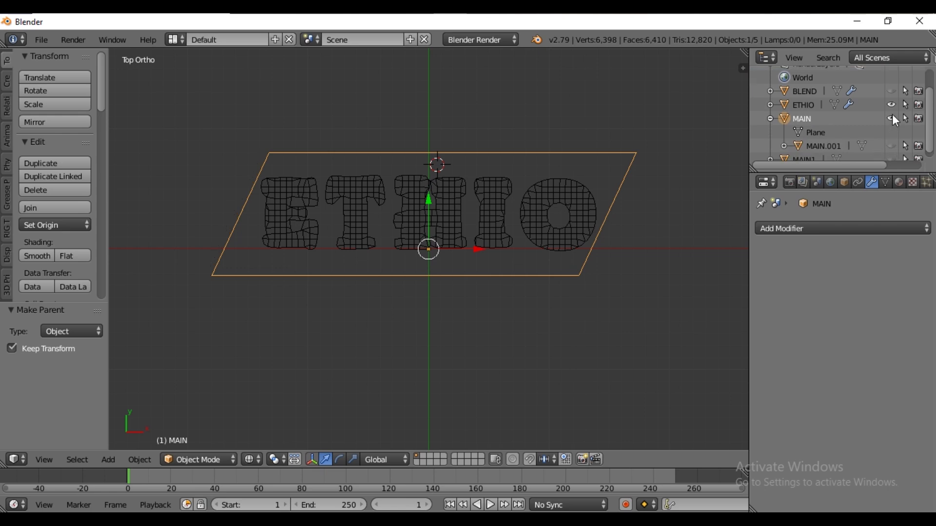
left_click(892, 116)
scroll(893, 141, "down", 1)
left_click(892, 152)
left_click(803, 153)
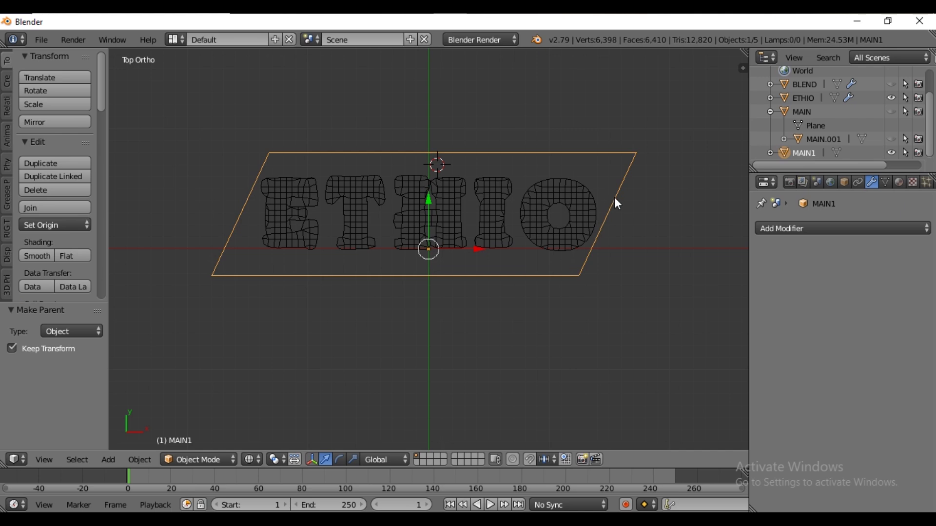
Select MAIN1's right slanted edge and separate a duplicate of it into a new object
key("Tab")
right_click(639, 167)
key("b")
left_click_drag(695, 125, 522, 335)
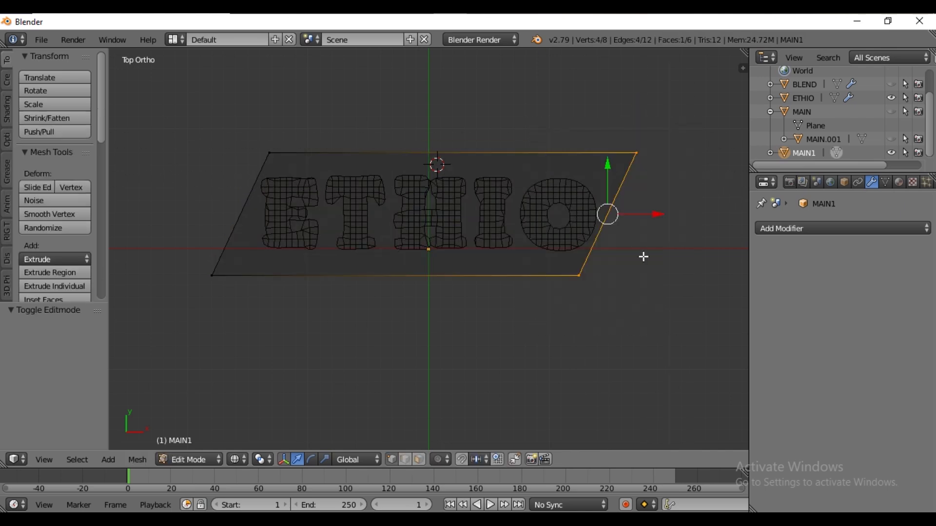
key("shift+d")
key("Escape")
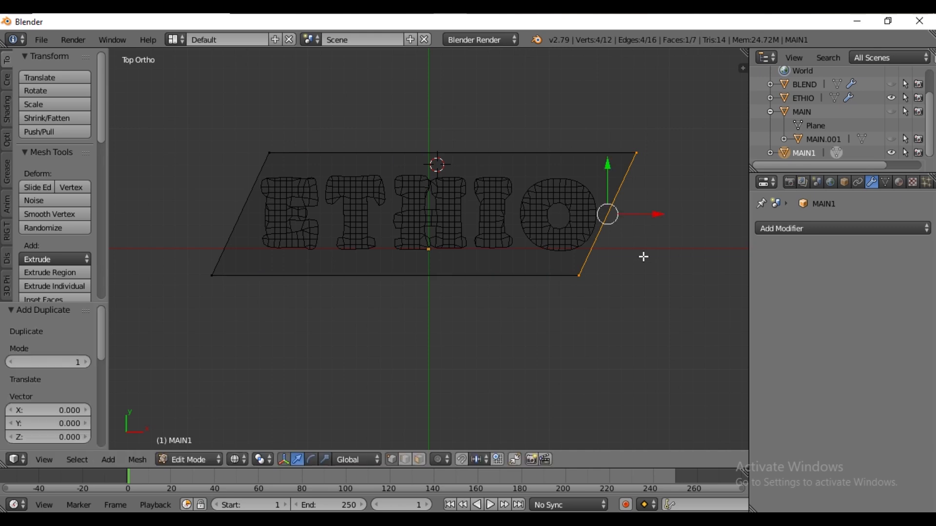
key("p")
left_click(642, 256)
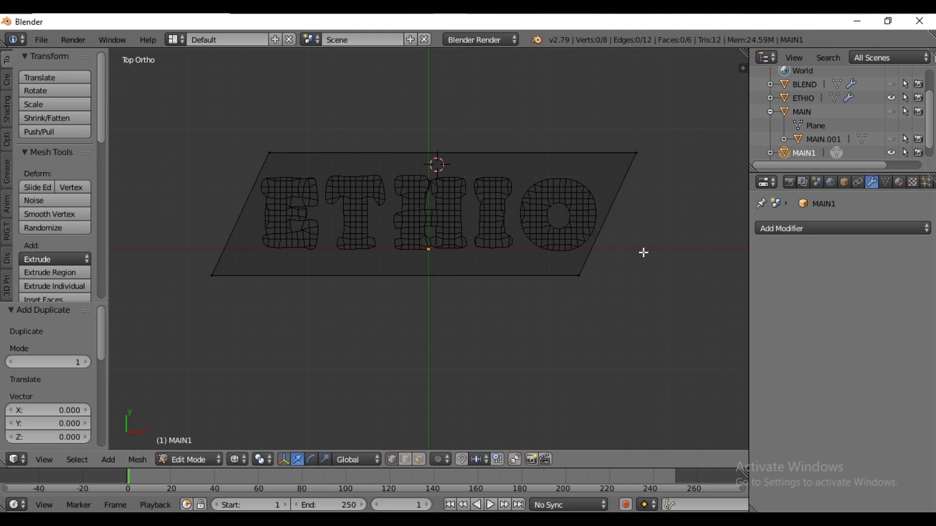
Select the new edge object and extrude its edge 0.05 along X into a thin strip
key("Tab")
right_click(616, 198)
key("Tab")
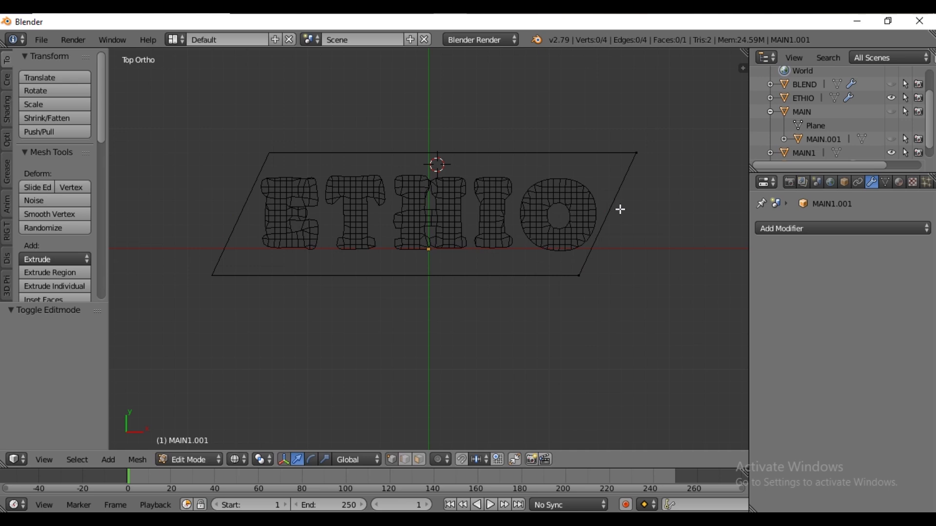
key("a")
key("e")
key("x")
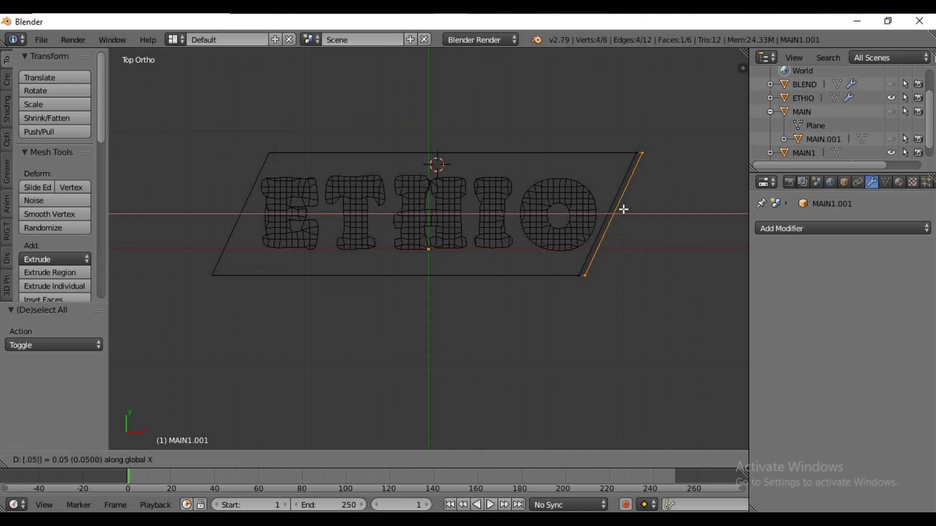
left_click(624, 209)
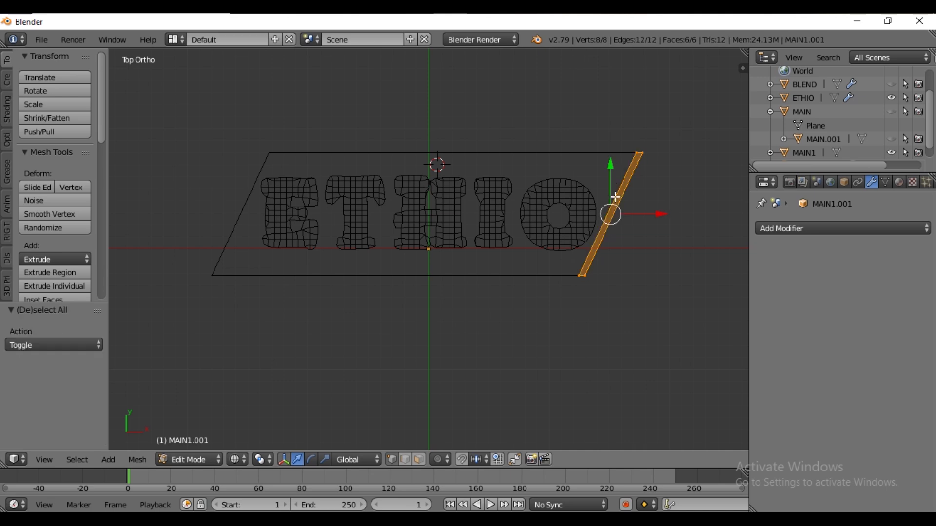
key("Tab")
Parent the right strip to MAIN1 using Object (Keep Transform)
right_click(618, 153, "shift")
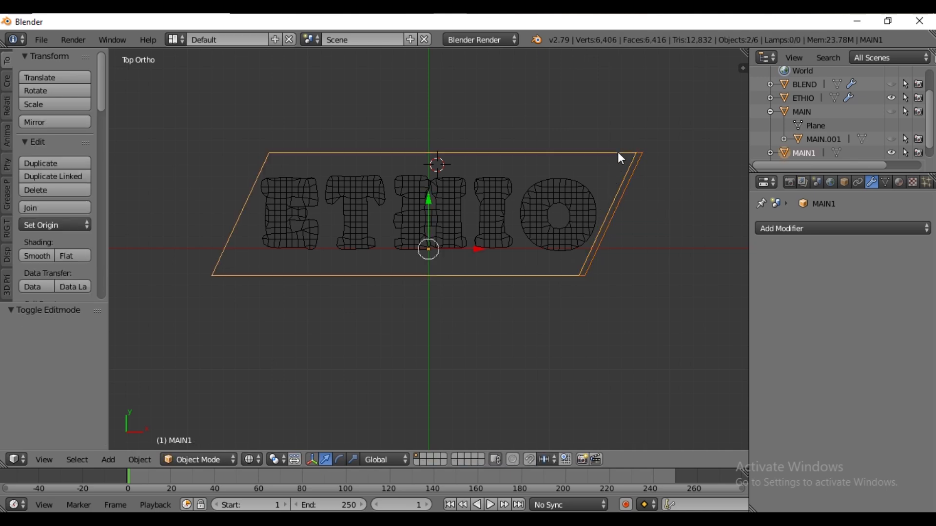
key("ctrl+p")
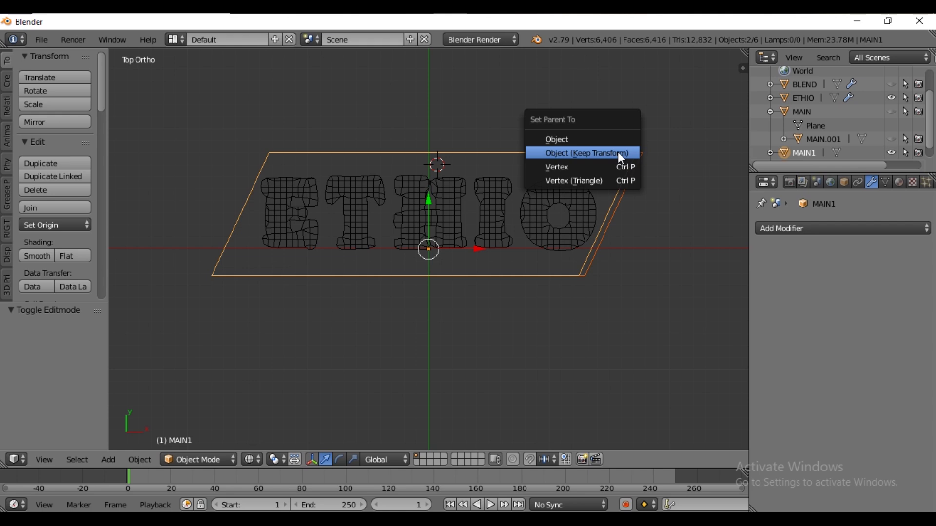
left_click(610, 152)
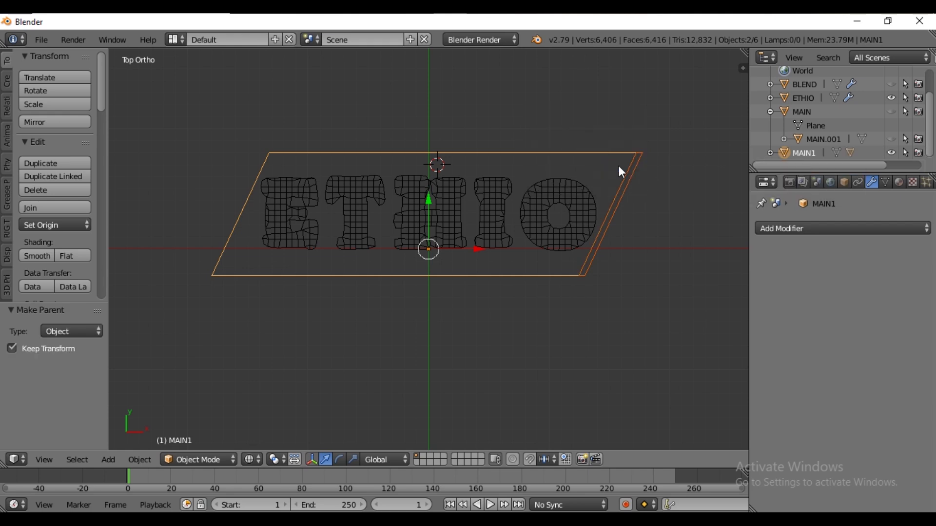
Hide MAIN1 together with its strip
right_click(633, 169)
right_click(601, 188)
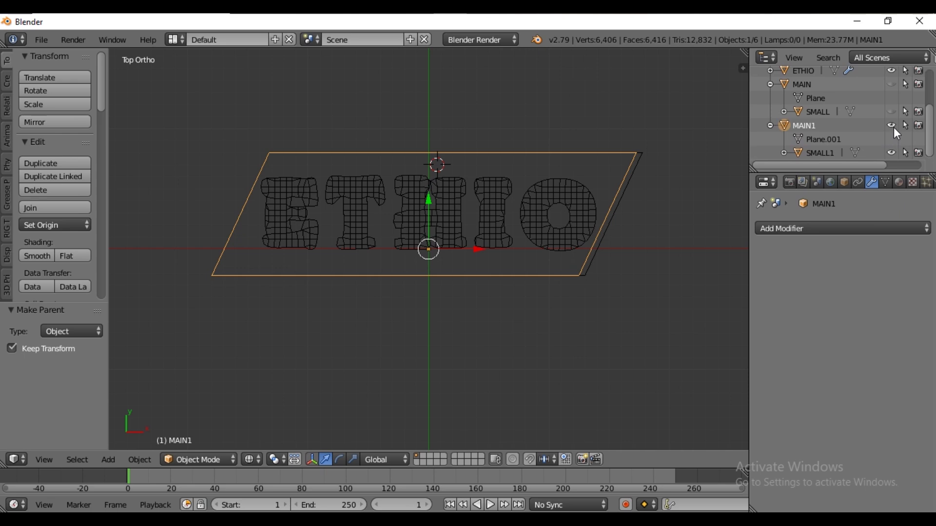
left_click(892, 125)
left_click(892, 154)
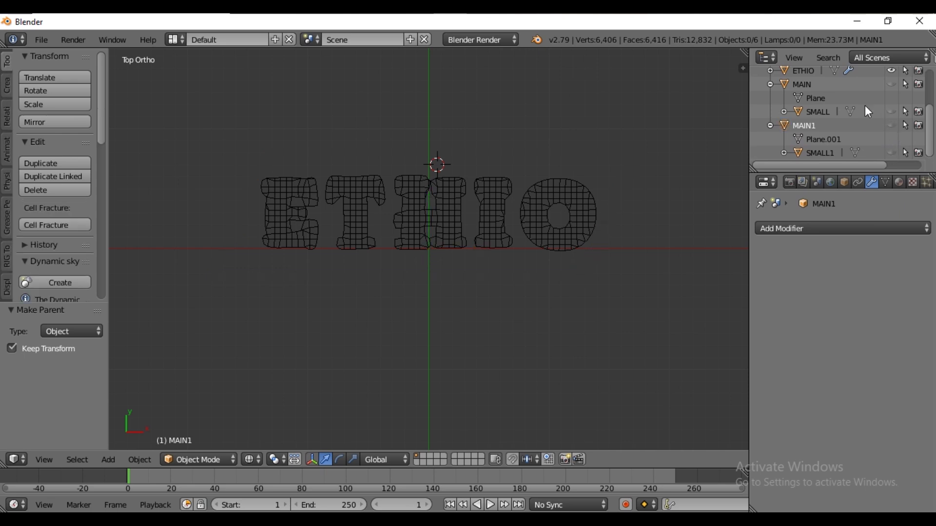
Unhide MAIN and its strip SMALL
scroll(864, 106, "up", 2)
left_click(891, 136)
left_click(892, 109)
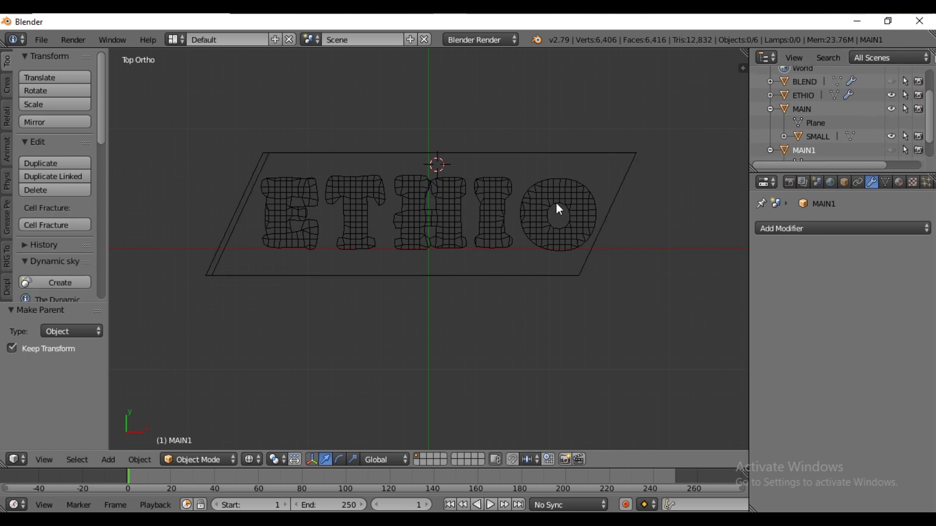
Select MAIN and insert a location keyframe at frame 1
right_click(526, 185)
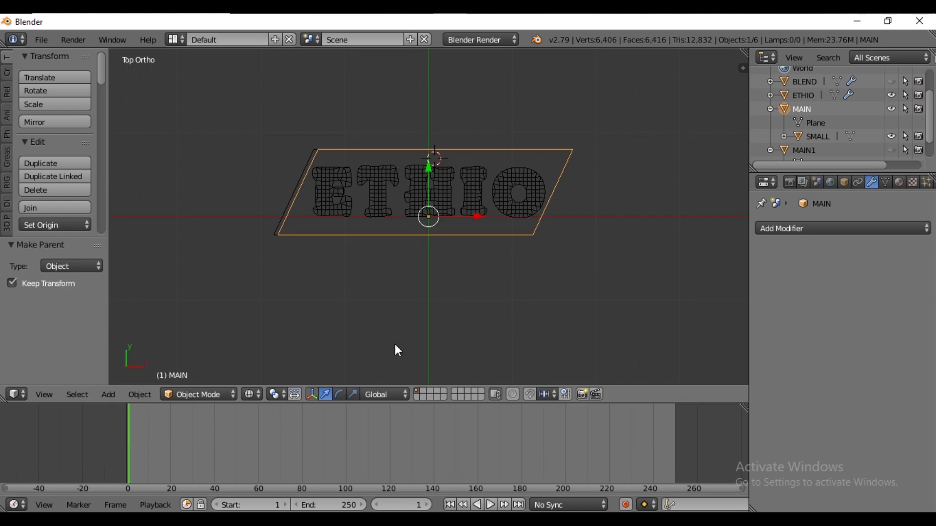
key("n")
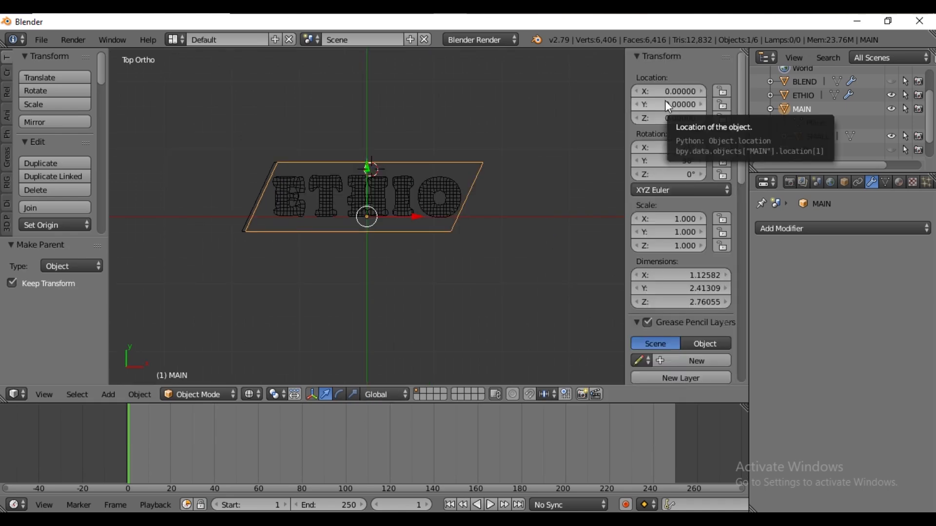
key("i")
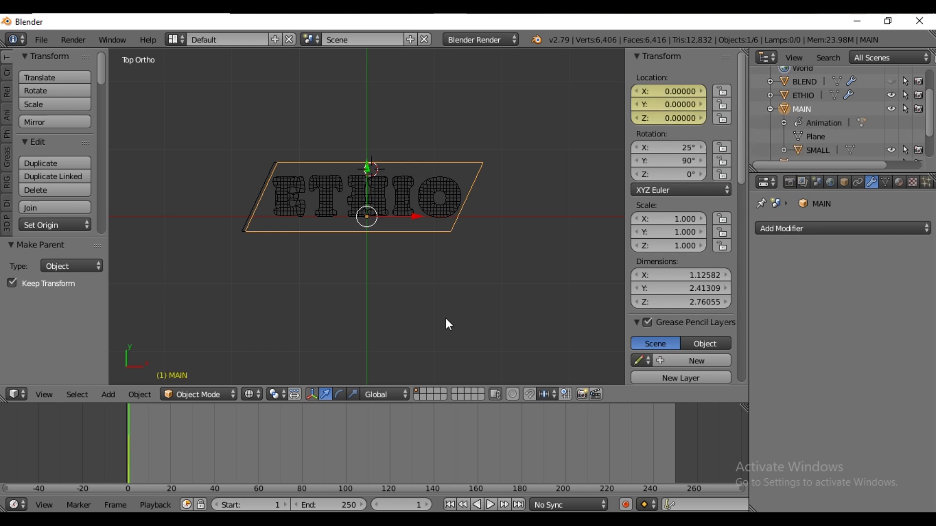
At frame 60, move MAIN about 3.1 along X and insert a location keyframe
left_click(258, 446)
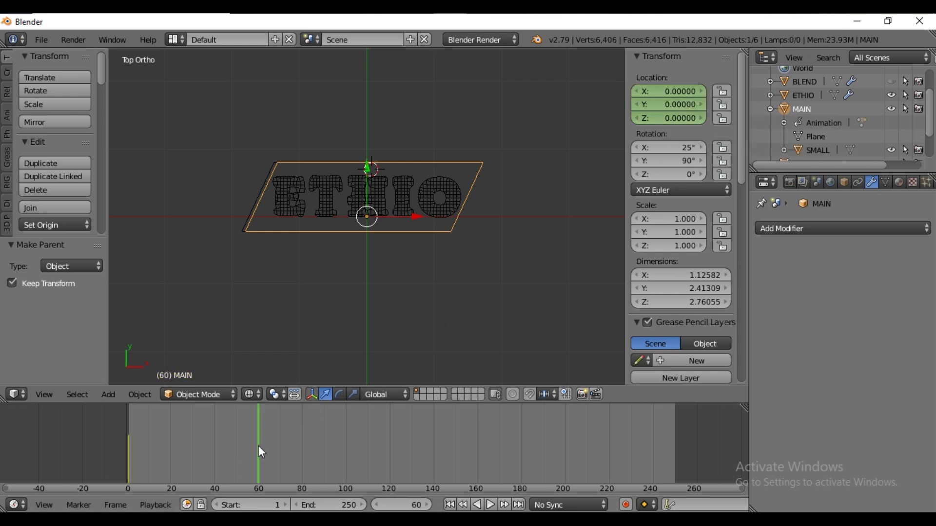
left_click_drag(409, 215, 618, 249)
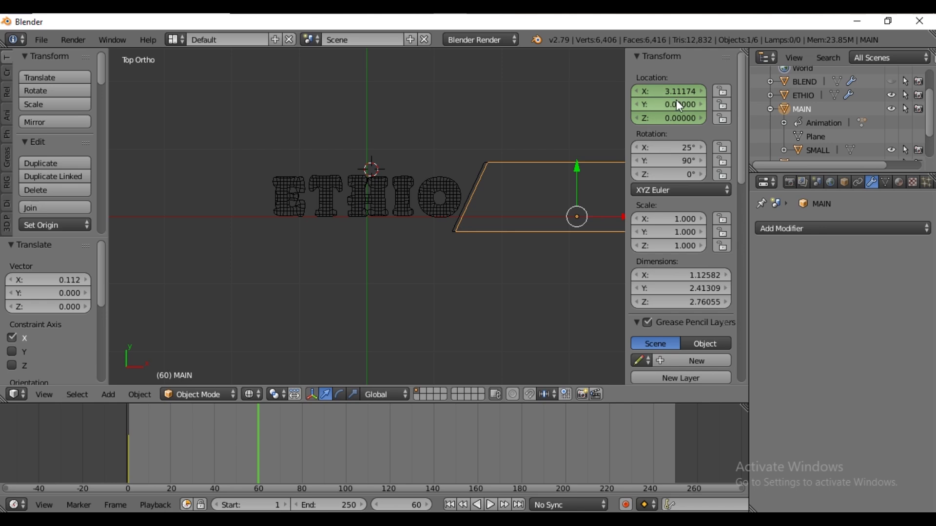
key("i")
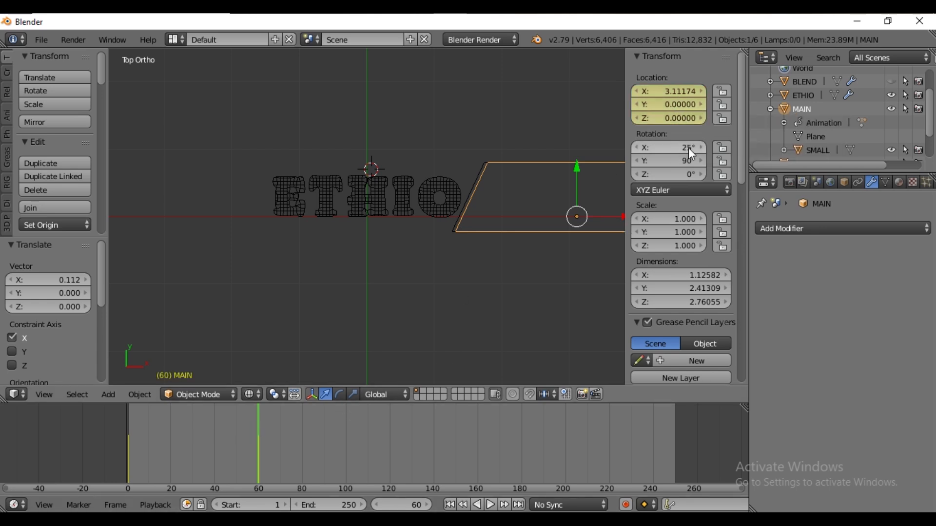
key("i")
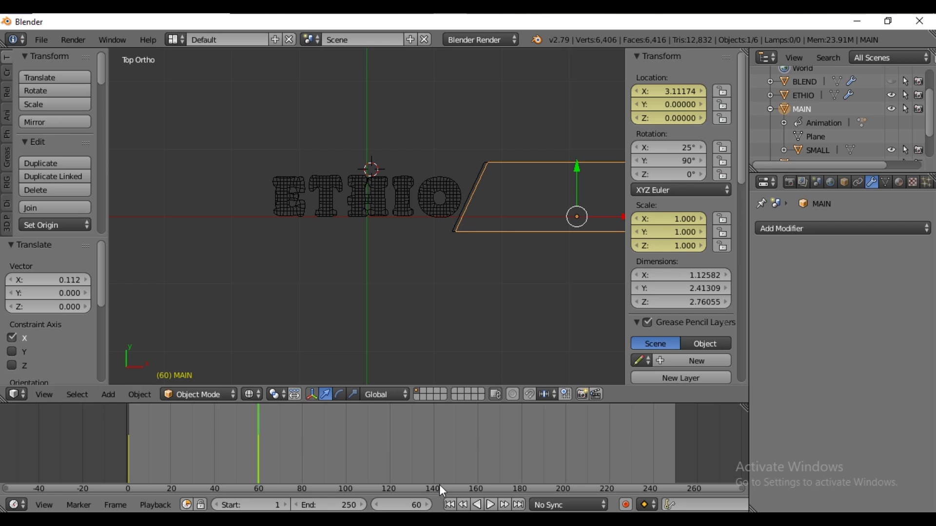
At frame 61, set MAIN's scale to 0 on all axes and keyframe the scale
left_click(428, 505)
left_click_drag(660, 247, 660, 219)
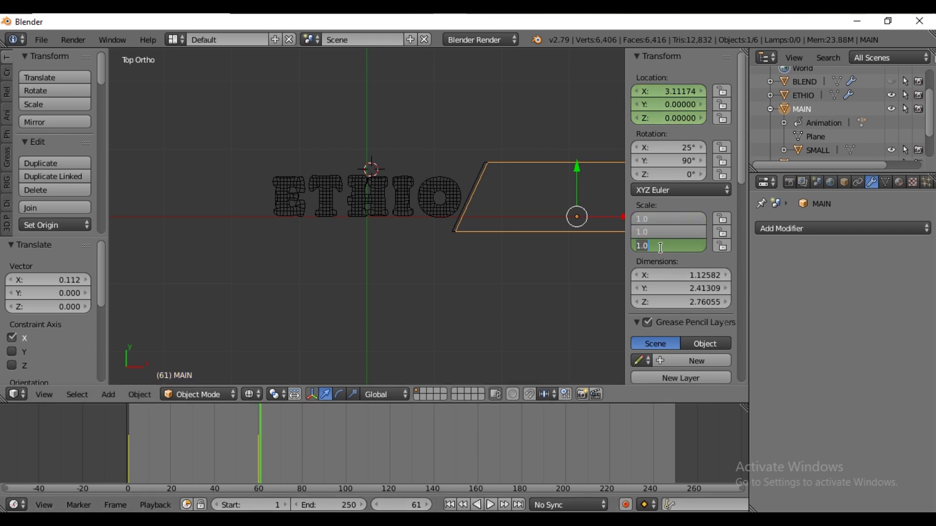
type("0")
key("Return")
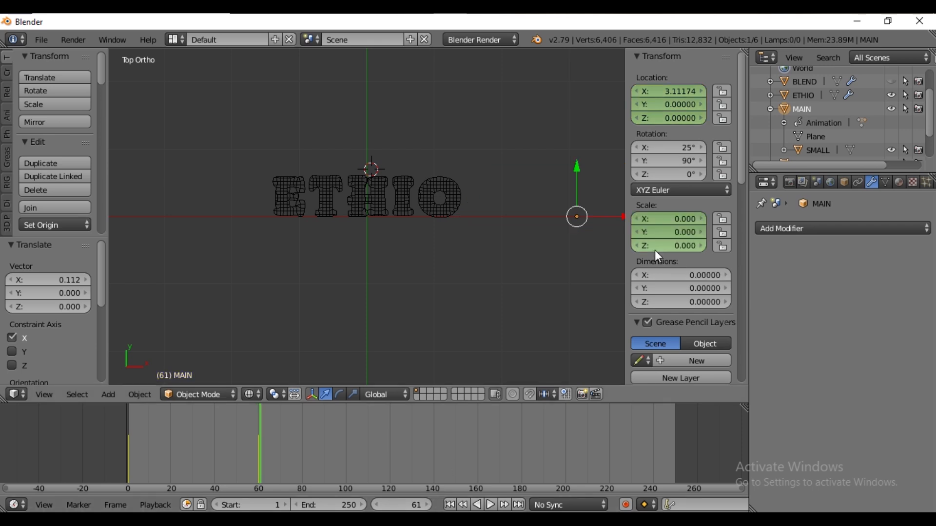
key("i")
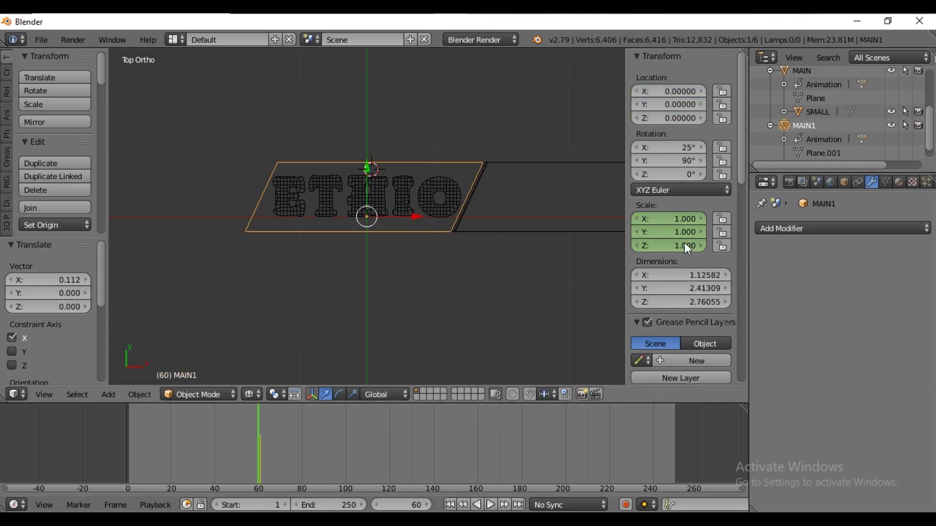
Keyframe MAIN1 at scale 0 on all axes at frame 60 and at full scale at frame 61
left_click_drag(676, 245, 676, 219)
type("0")
key("Return")
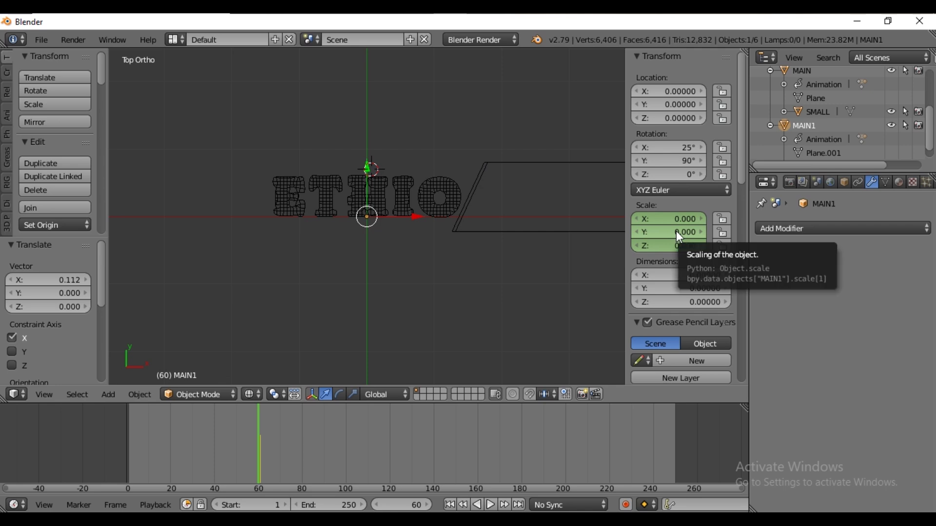
key("i")
left_click(429, 506)
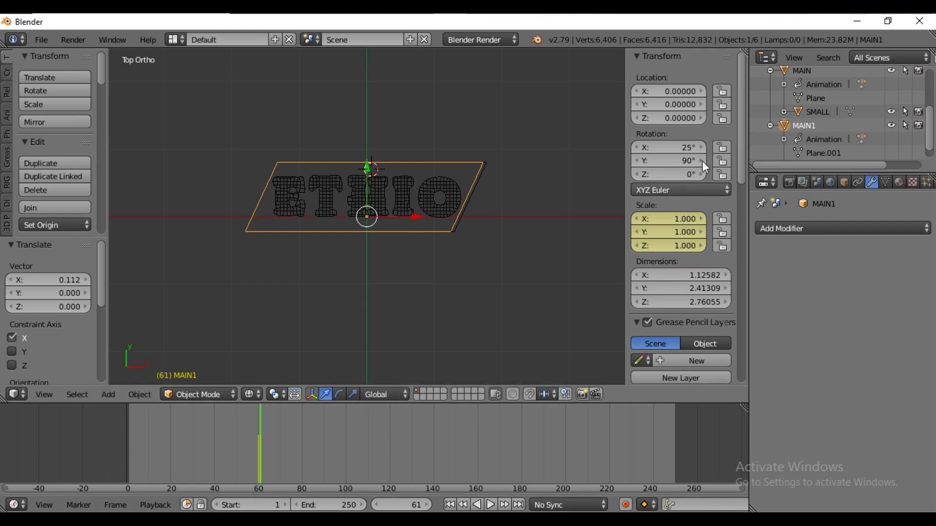
key("i")
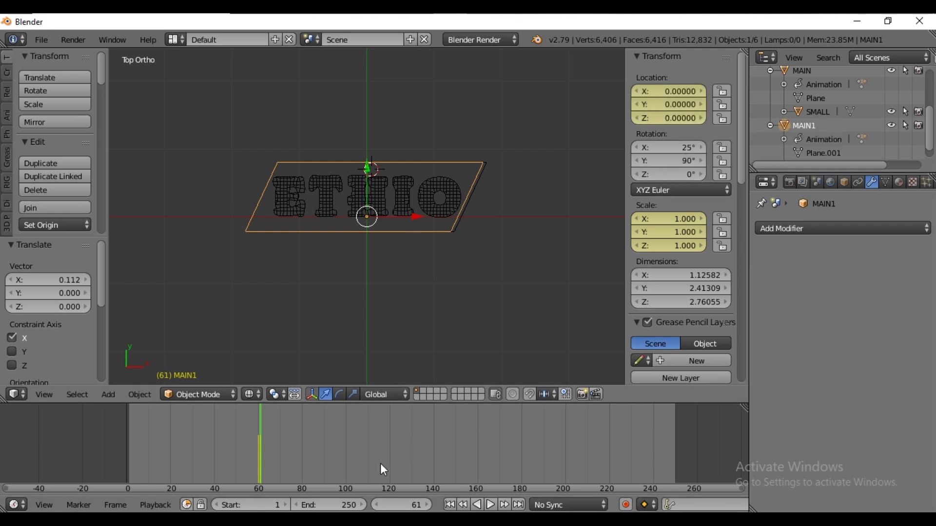
At frame 120, move MAIN1 about 3.1 along negative X and insert a location keyframe
left_click(390, 447)
left_click_drag(424, 225, 210, 224)
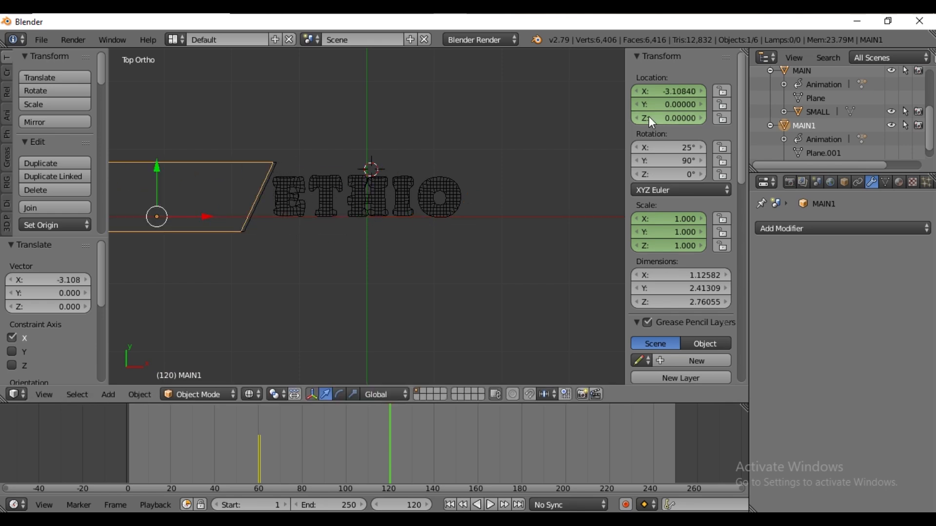
key("i")
Set the animation's end frame to 120
left_click(338, 506)
type("12")
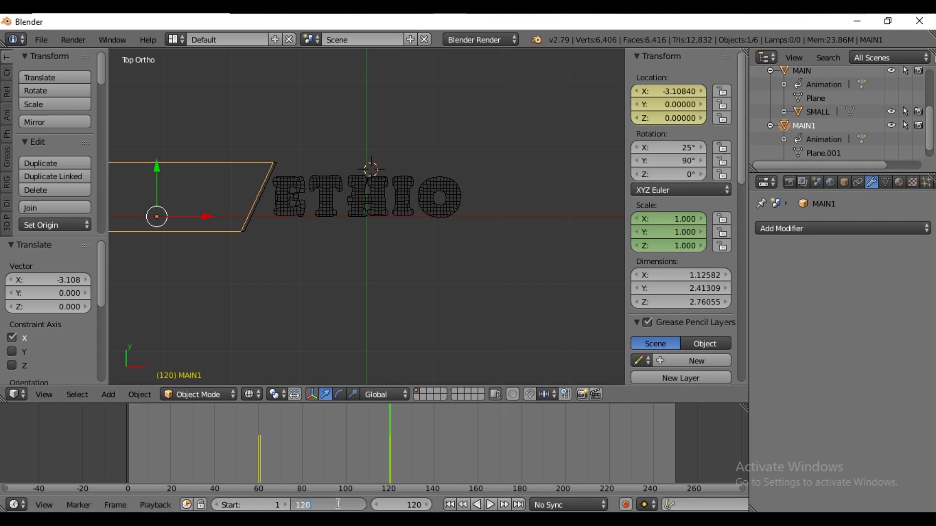
type("0")
key("Return")
Select the ETHIO text and keyframe its scale at frame 60
right_click(419, 199)
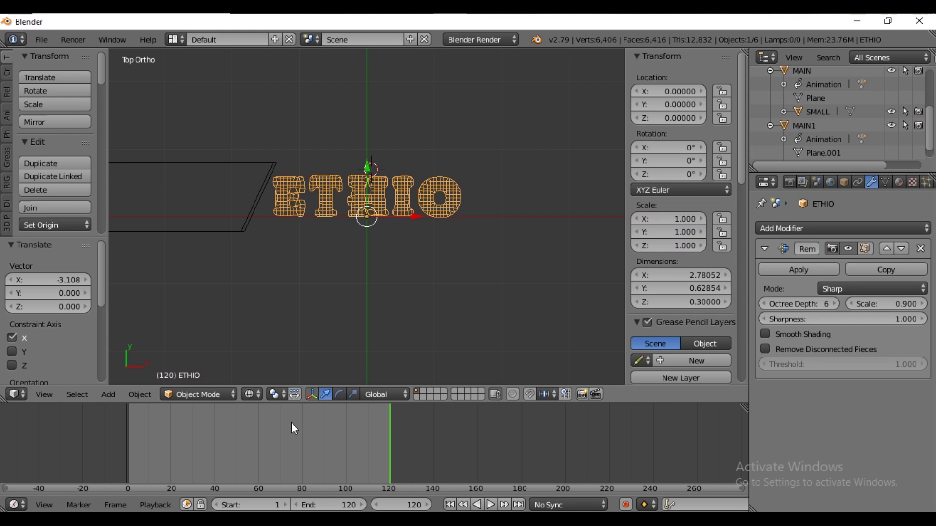
left_click(258, 448)
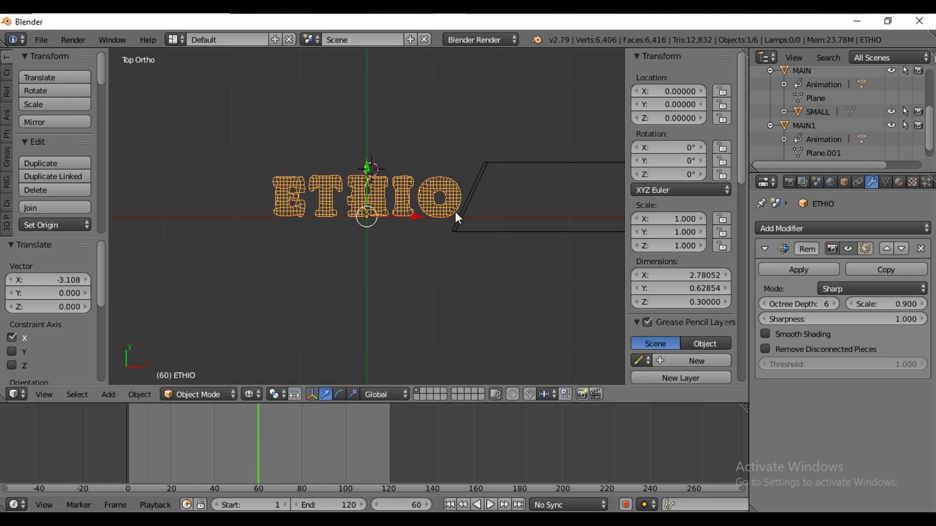
key("i")
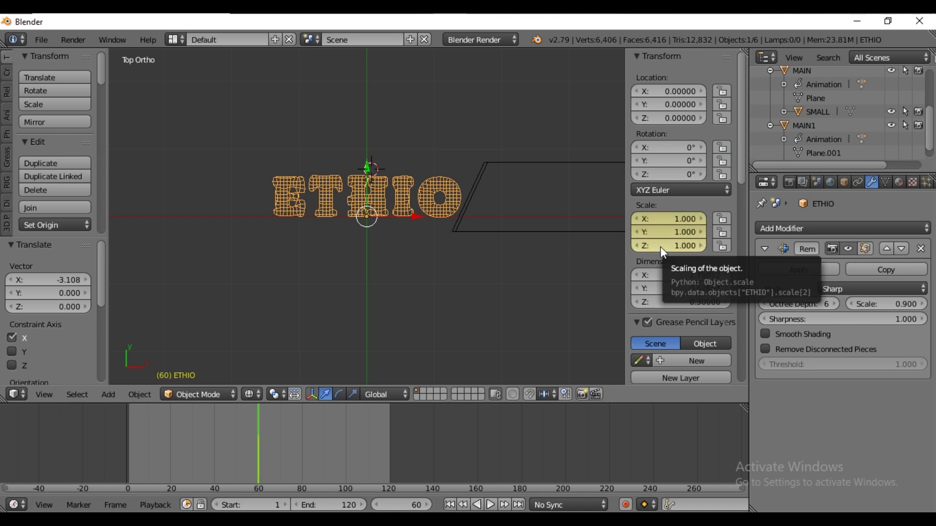
At frame 61, set ETHIO's scale to 0 on all axes
left_click(428, 505)
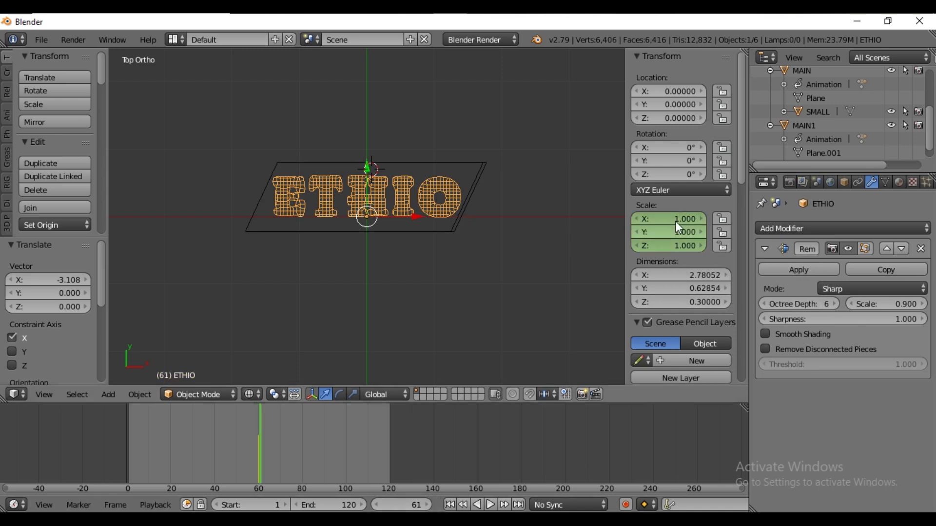
left_click_drag(670, 246, 667, 240)
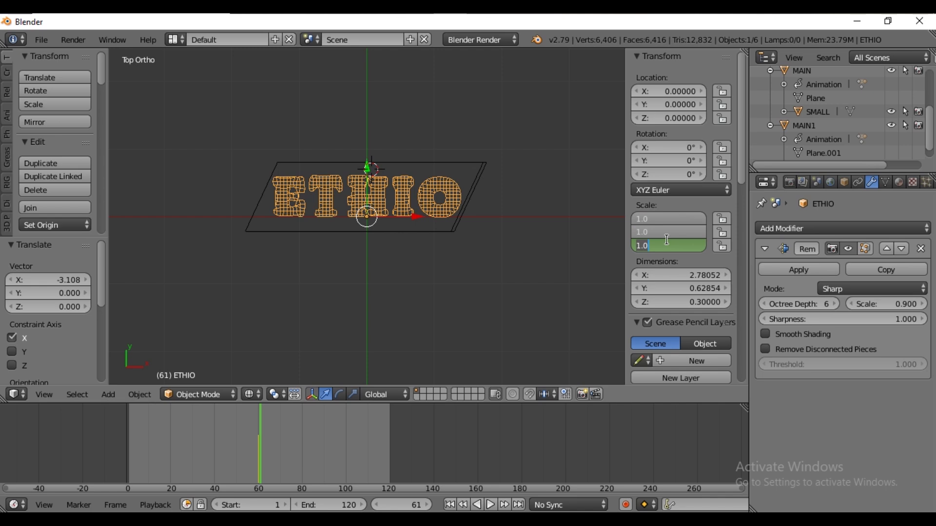
type("0")
key("Return")
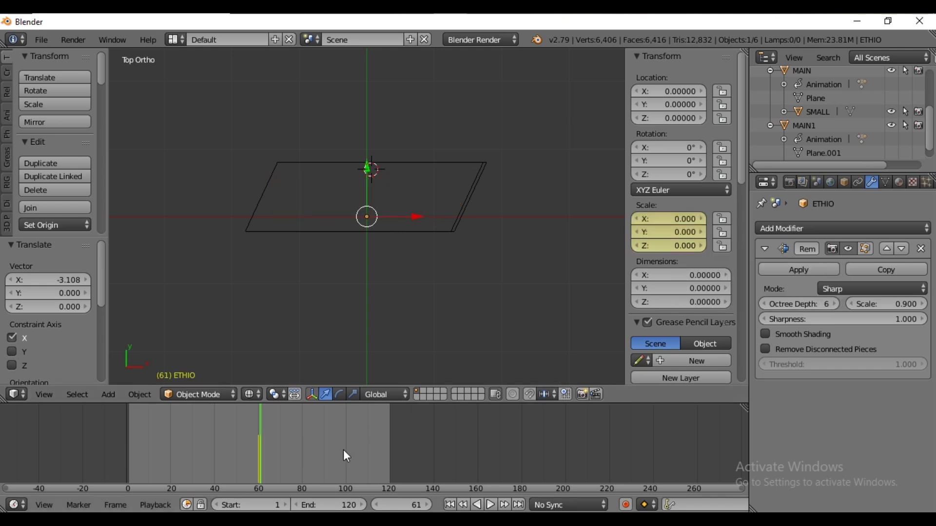
Select the BLEND text object and unhide it
scroll(805, 93, "up", 2)
left_click(806, 94)
left_click(891, 92)
At frame 60, set BLEND's scale to 0 on all axes and keyframe the scale
left_click(378, 505)
left_click_drag(666, 246, 666, 218)
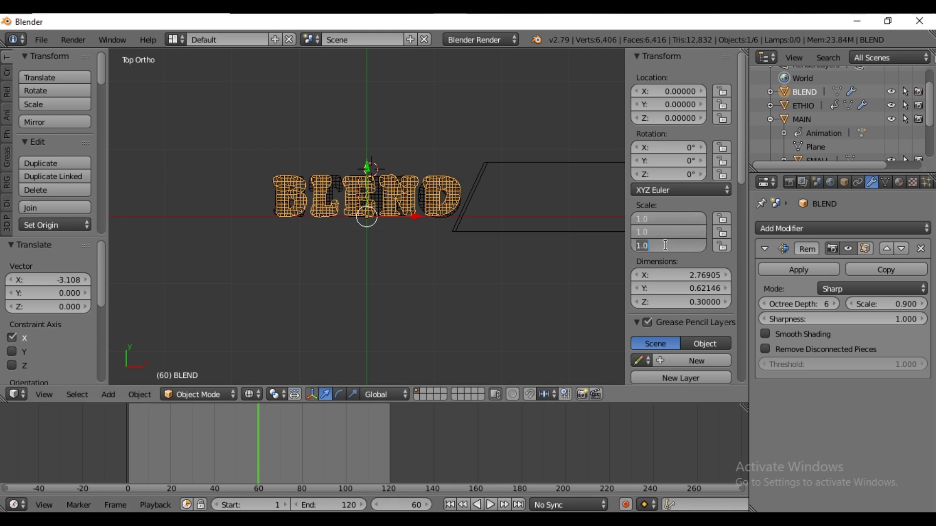
type("0")
key("Return")
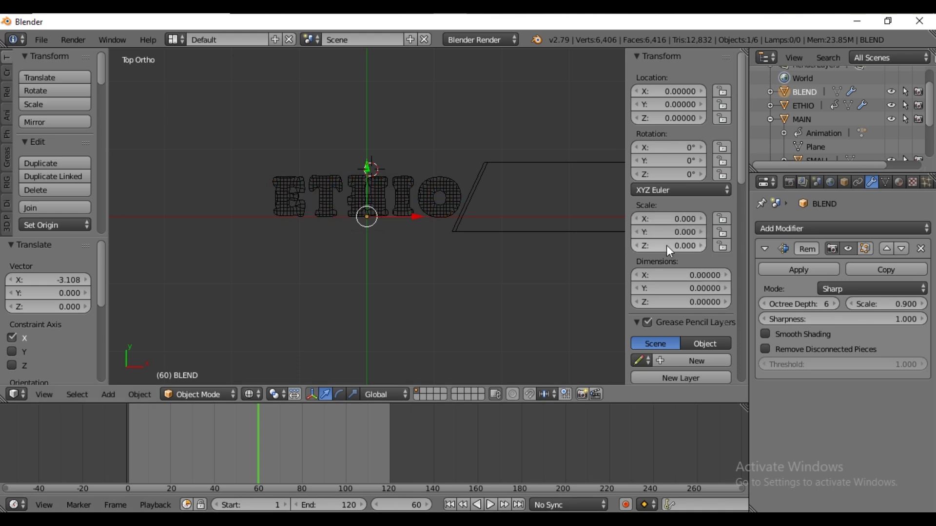
key("i")
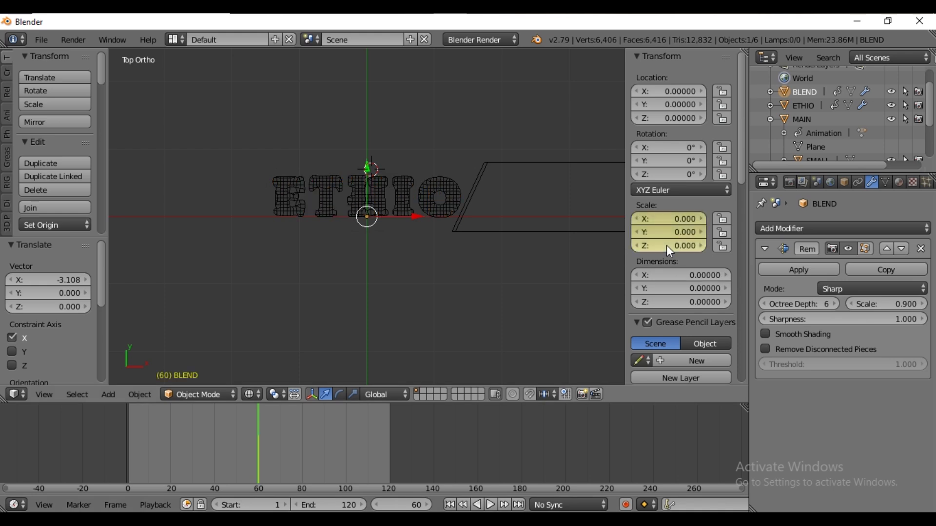
At frame 61, set BLEND's scale to 1 on all axes and insert scale keyframes
left_click(425, 507)
left_click_drag(665, 247, 665, 218)
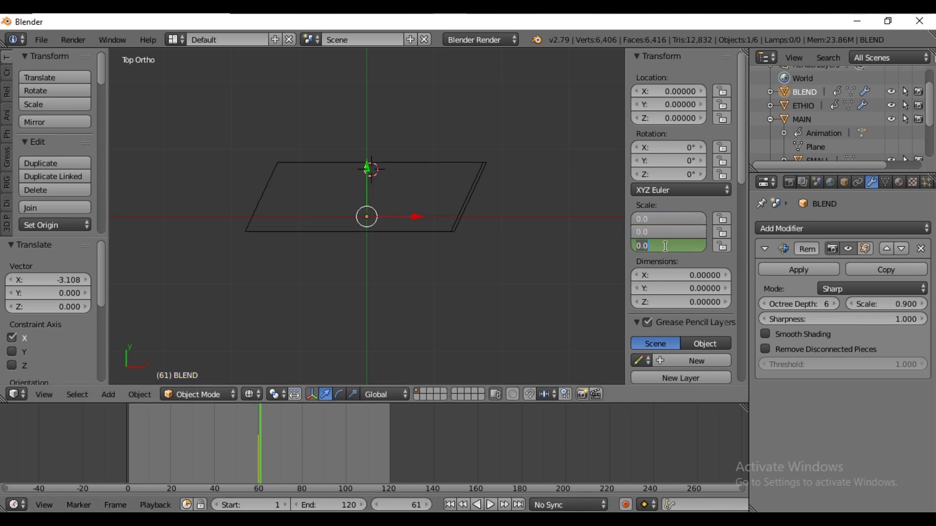
type("1")
key("Return")
right_click(668, 247)
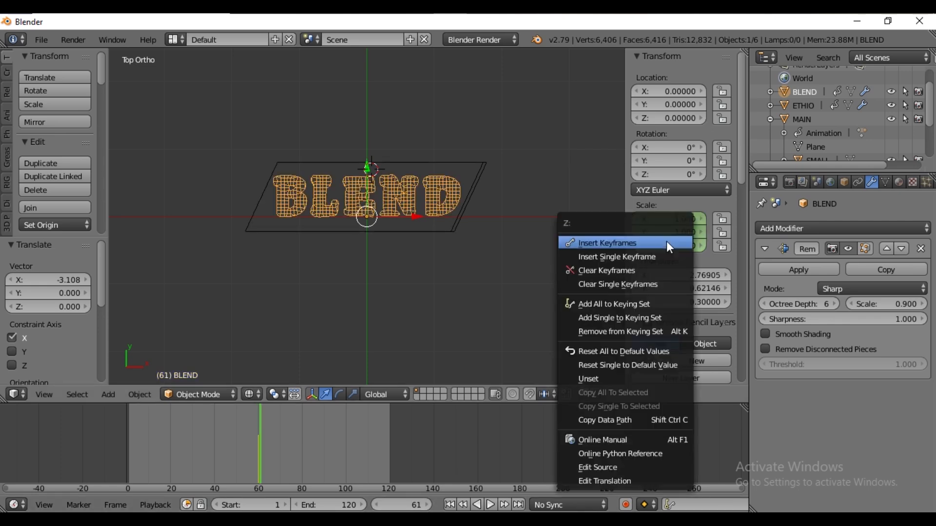
left_click(640, 241)
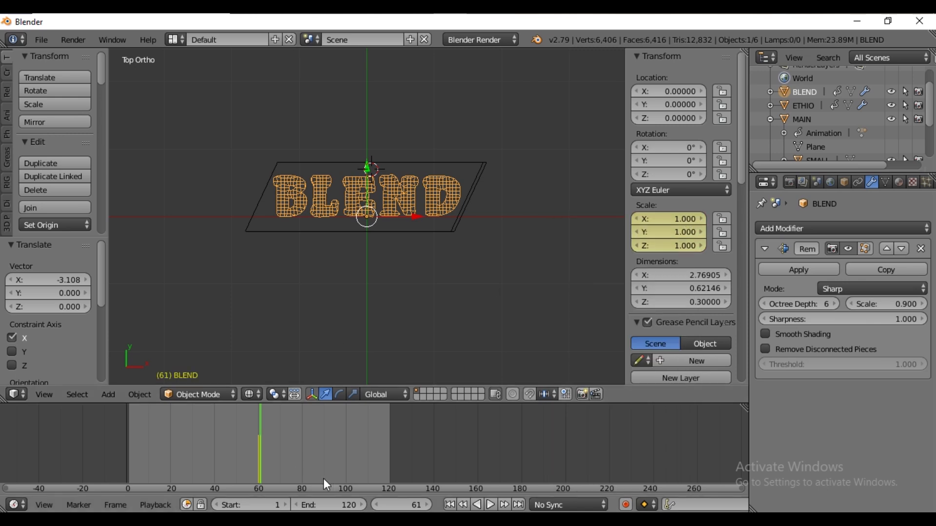
At frame 1, add a Boolean modifier to ETHIO with MAIN as object and Difference operation
left_click(449, 505)
right_click(468, 182)
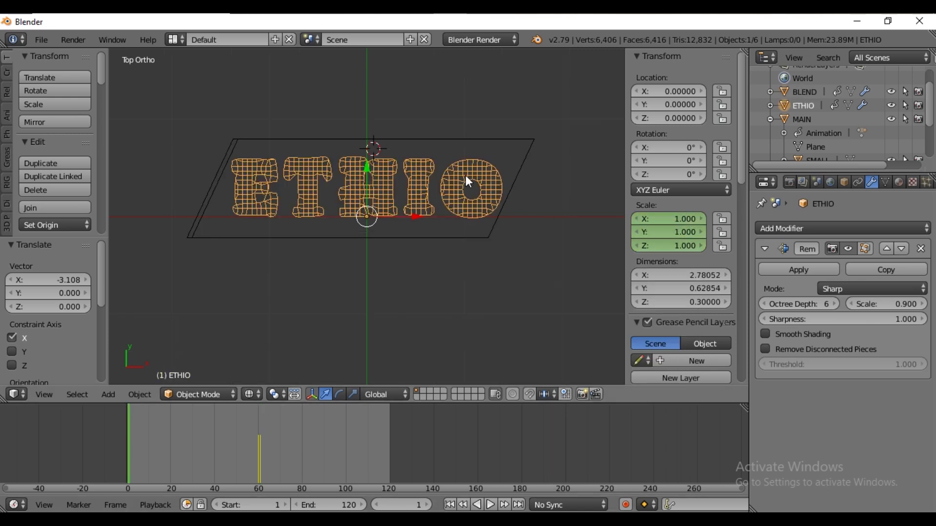
left_click(850, 224)
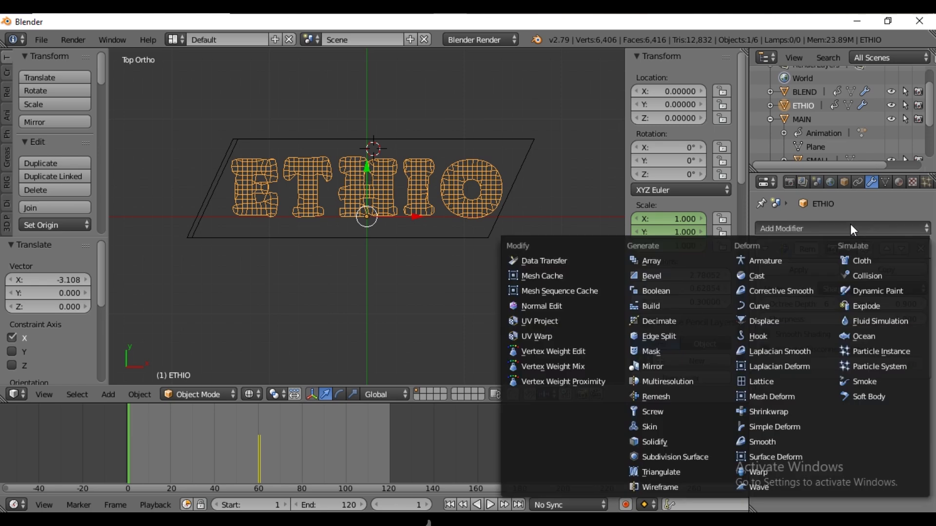
left_click(684, 288)
left_click(887, 449)
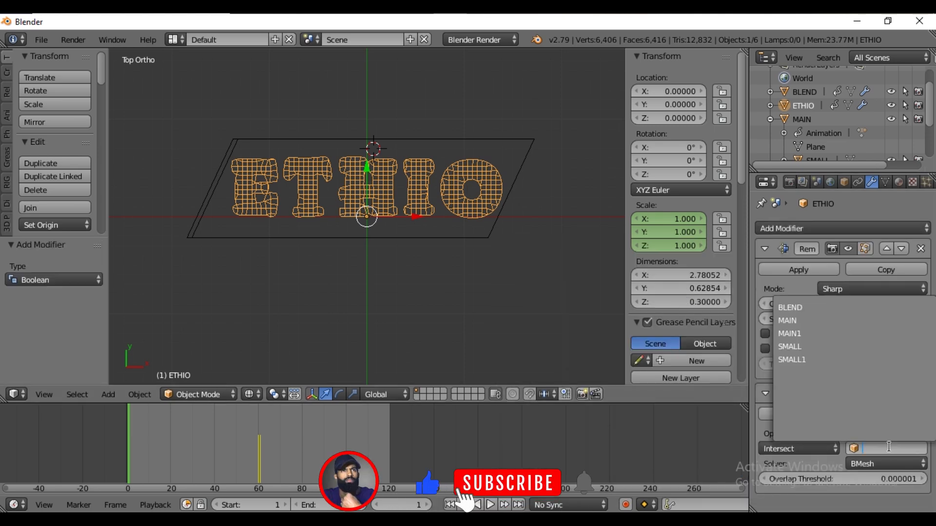
left_click(810, 321)
left_click(824, 449)
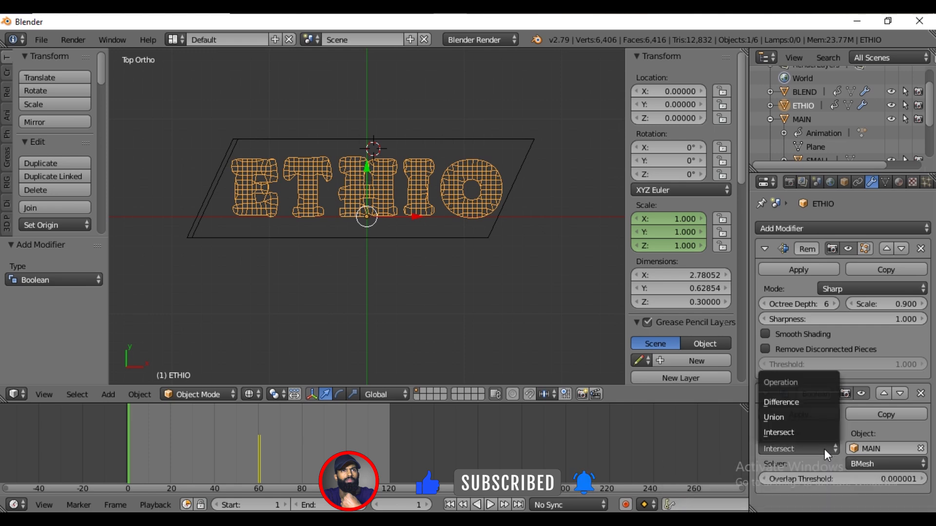
left_click(795, 401)
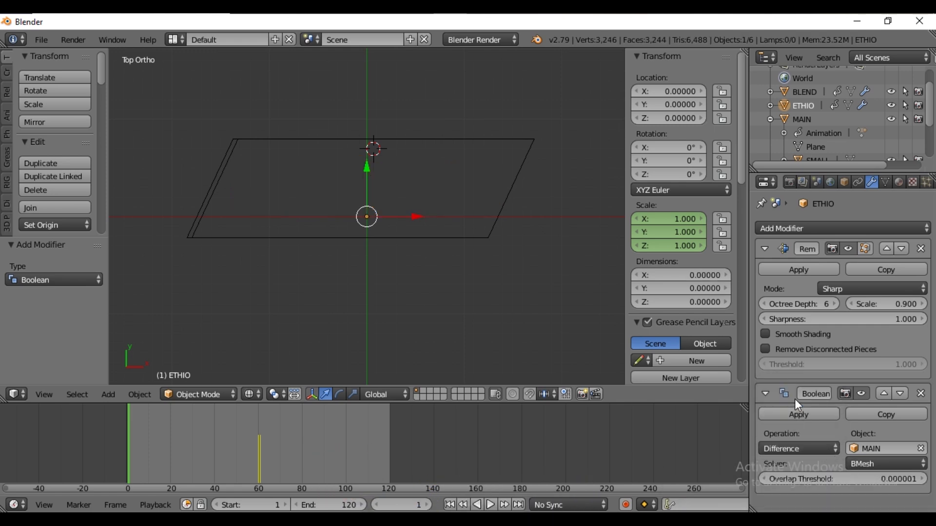
Add a Boolean modifier to BLEND with MAIN1 as object and Difference operation
left_click(804, 91)
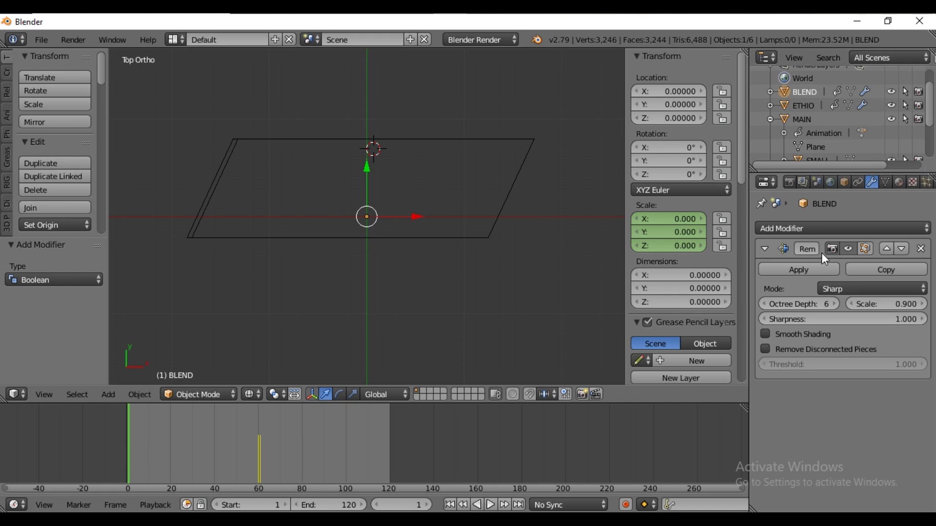
left_click(821, 228)
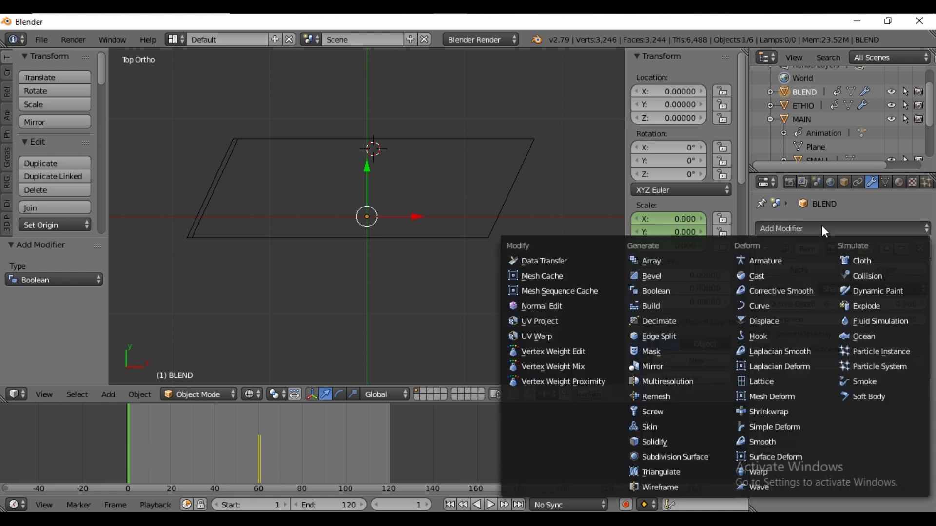
left_click(645, 292)
left_click(867, 446)
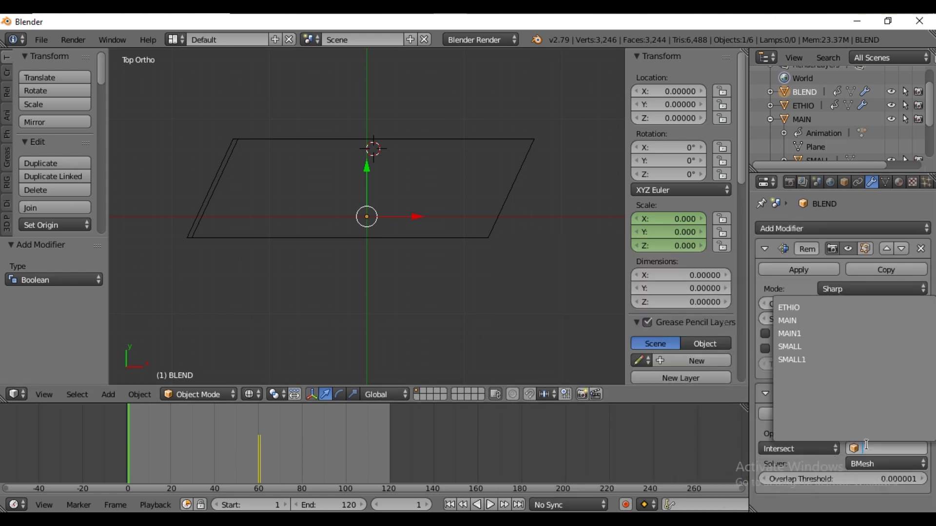
left_click(811, 336)
left_click(817, 449)
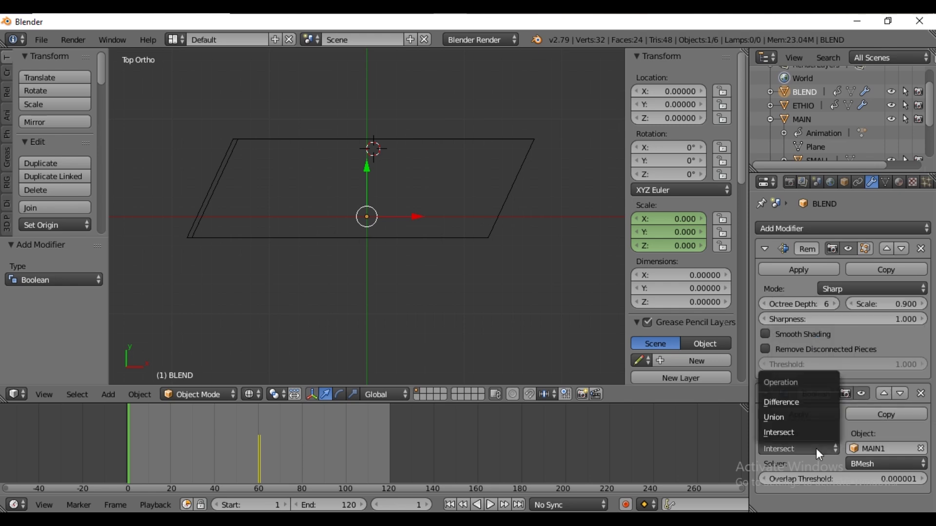
left_click(795, 402)
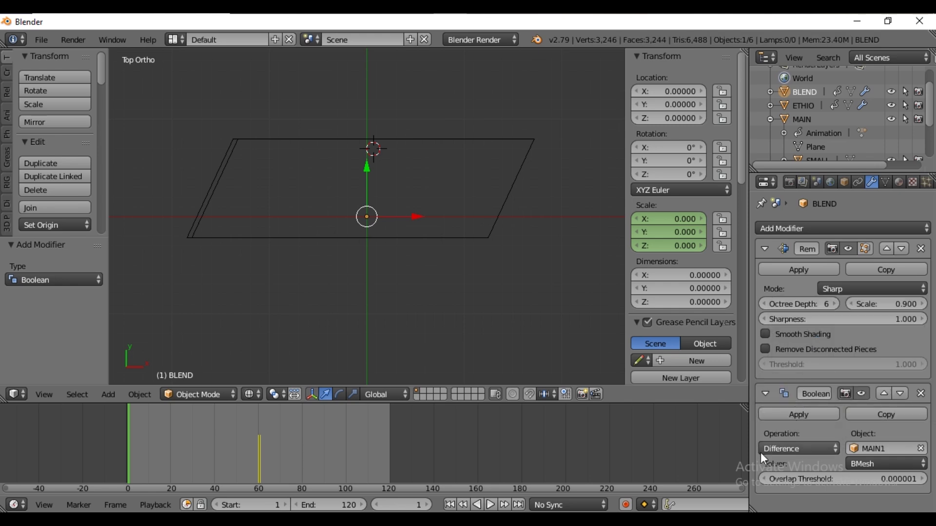
Hide the MAIN and MAIN1 cutter planes and select MAIN1
left_click(376, 446)
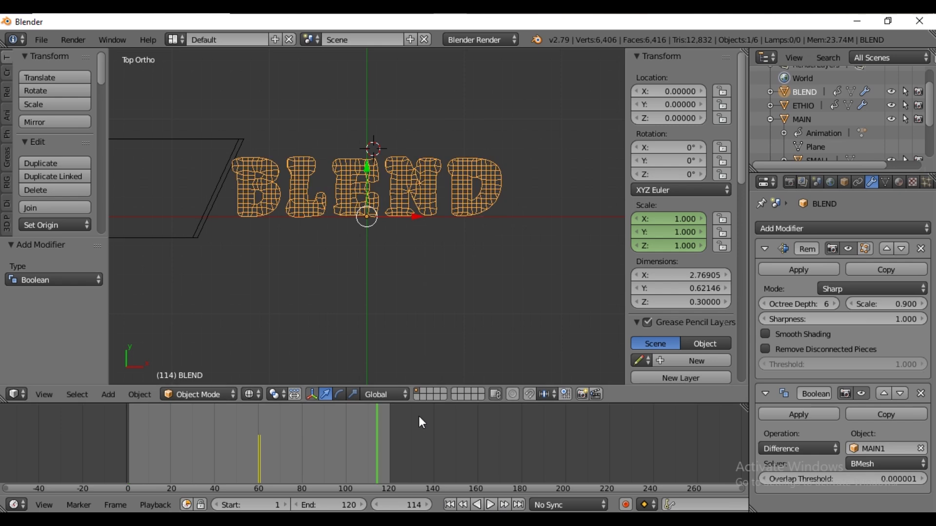
key("shift+Left")
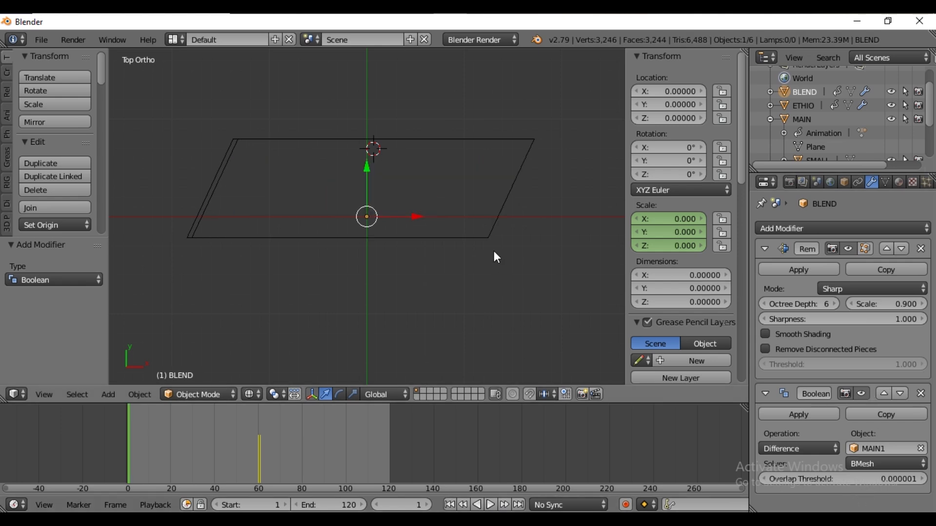
right_click(468, 141)
left_click(892, 119)
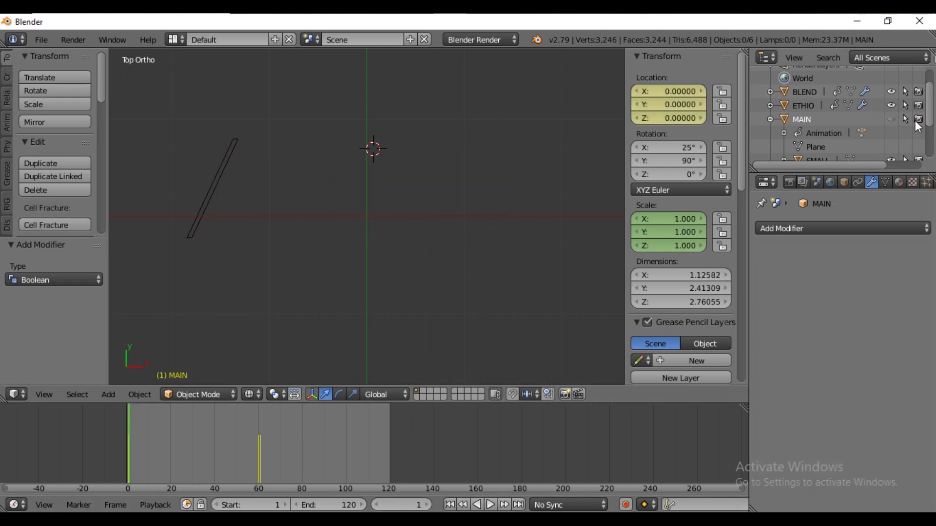
scroll(821, 145, "down", 2)
scroll(821, 144, "down", 2)
left_click(892, 125)
left_click(819, 125)
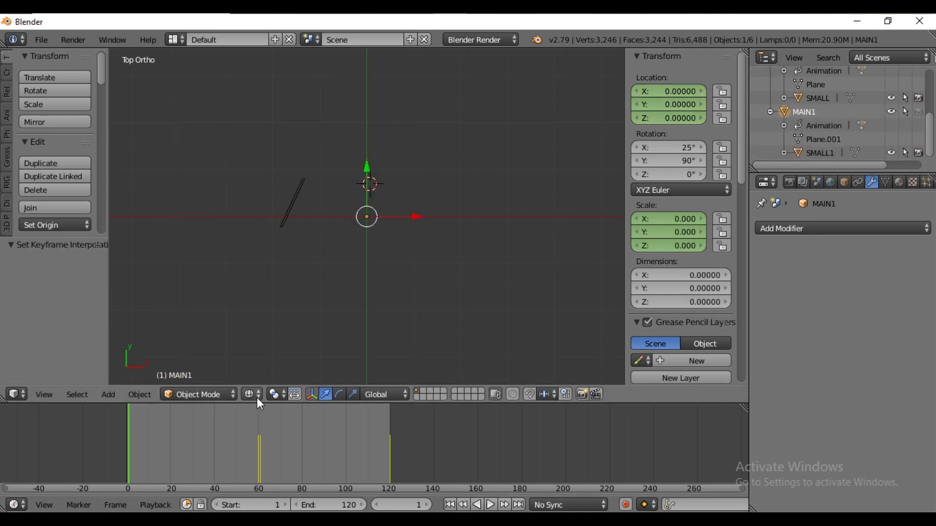
Switch the viewport shading to Solid and return to frame 1
left_click(256, 395)
left_click(271, 349)
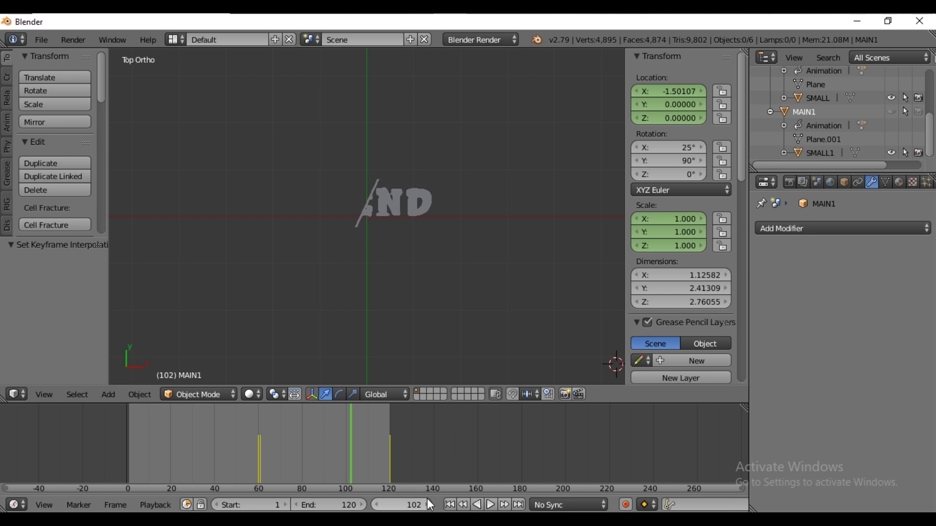
key("shift+Left")
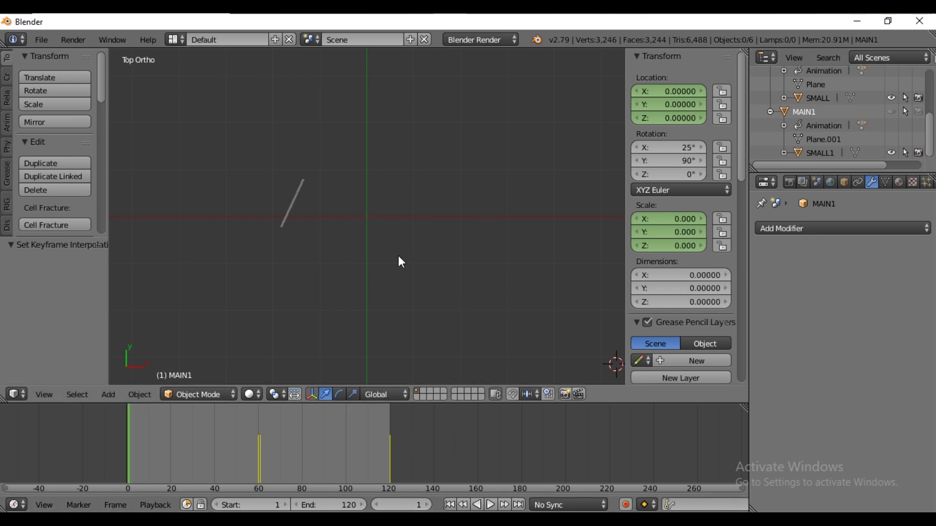
Snap the 3D cursor to the world centre and add a plane mesh there
key("shift+s")
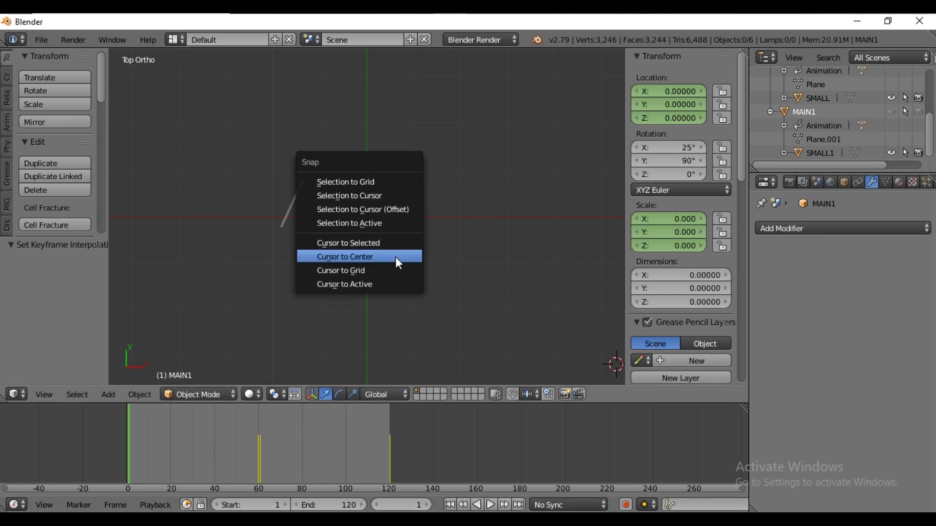
left_click(398, 260)
key("shift+a")
mouse_move(393, 207)
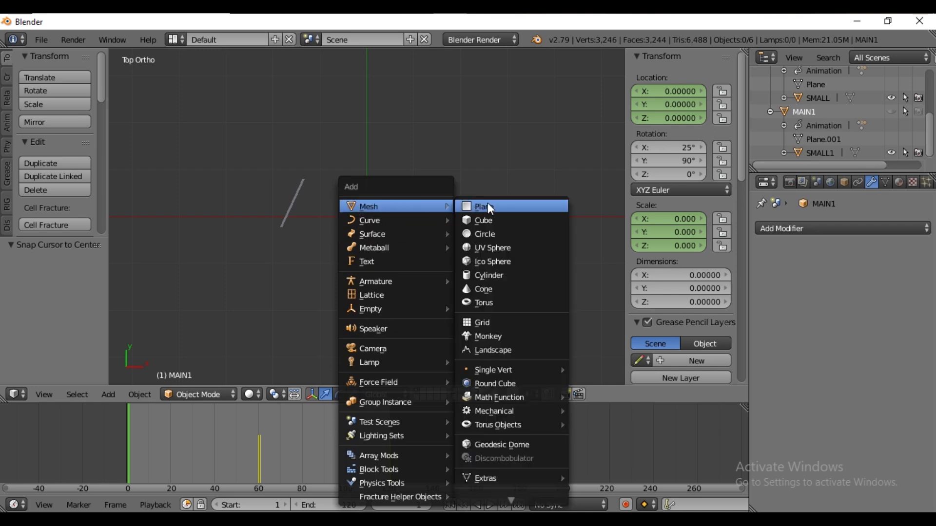
left_click(487, 204)
Scale the plane up in Edit Mode into a floor about 10.9 by 7.4 units
key("Tab")
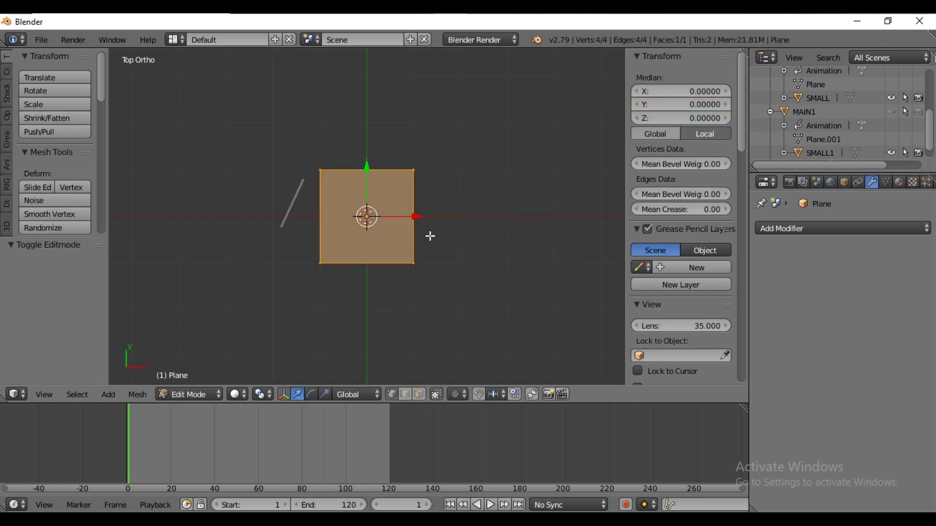
key("s")
key("x")
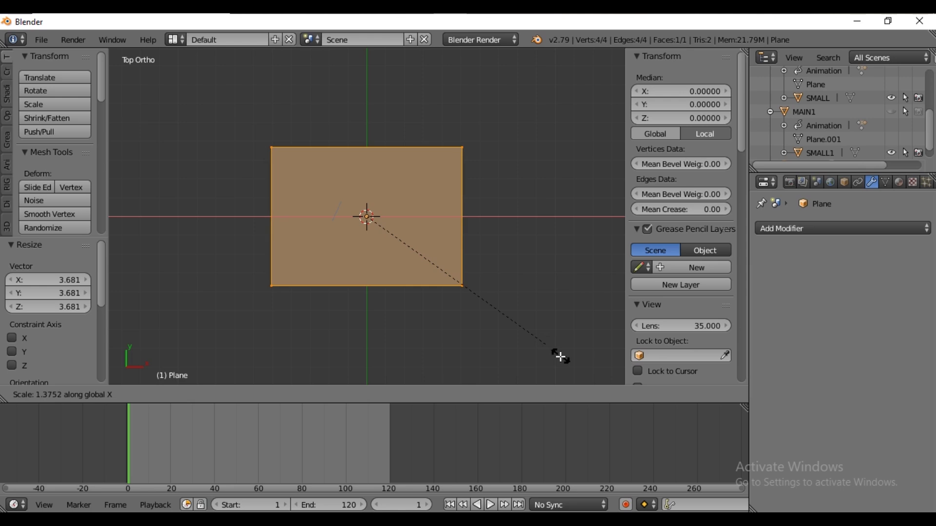
left_click(560, 358)
middle_click_drag(419, 282, 472, 164)
key("Tab")
scroll(399, 256, "up", 4)
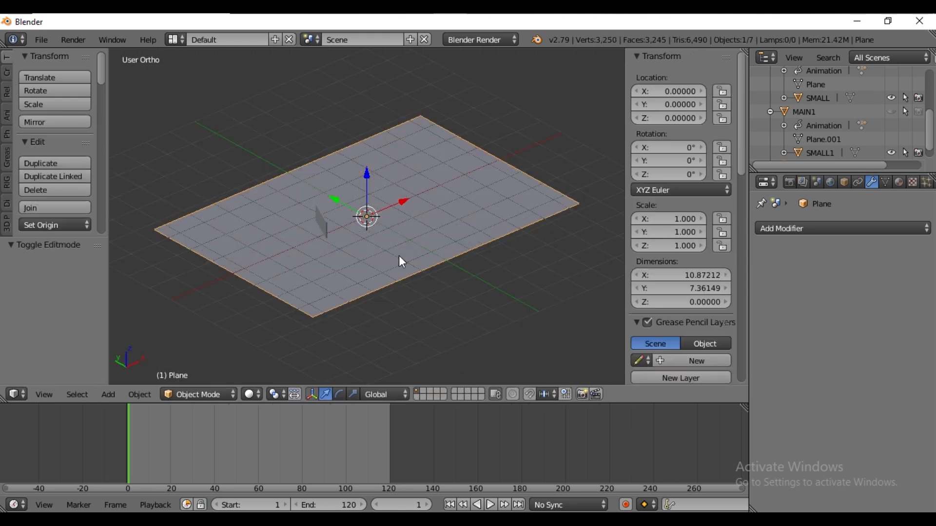
Add a camera, clear its rotation and raise it along Z to about 8.4 units above the floor
key("shift+a")
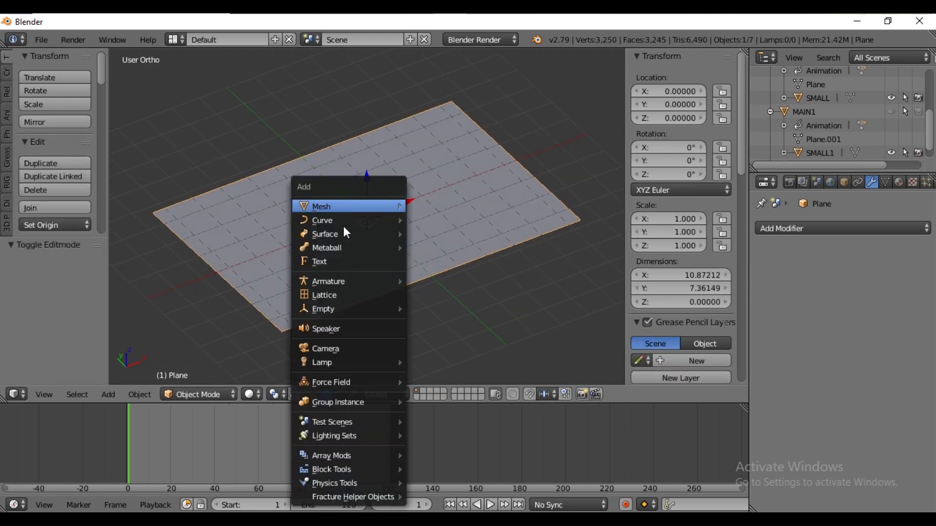
left_click(340, 349)
scroll(428, 271, "down", 2)
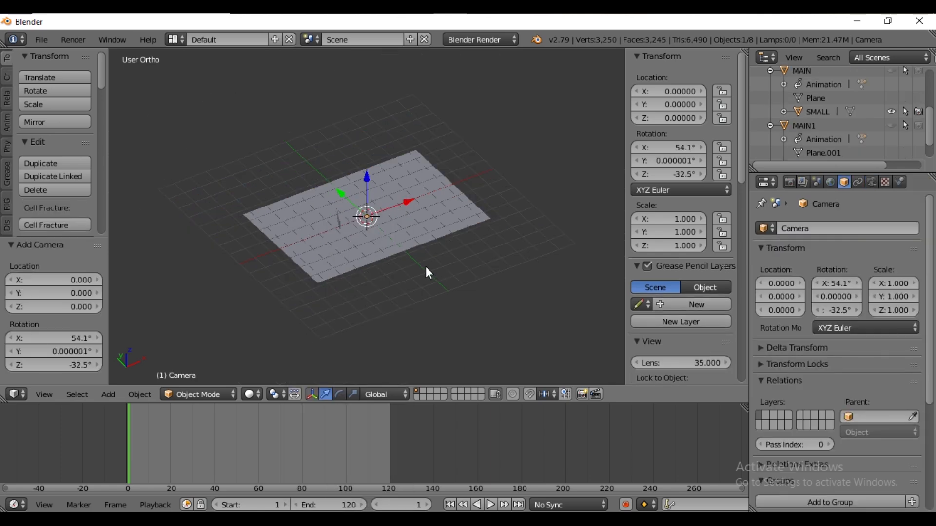
key("alt+r")
middle_click_drag(428, 272, 366, 173)
key("g")
key("z")
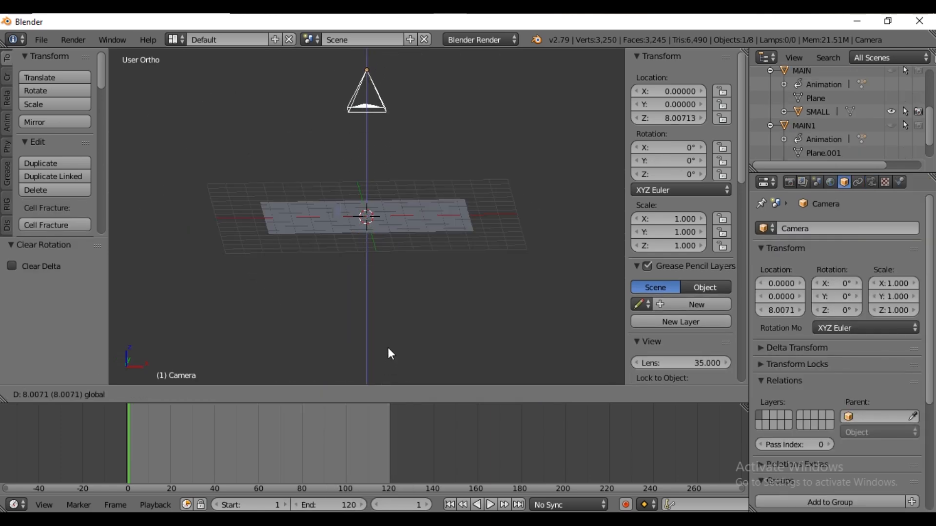
left_click(388, 350)
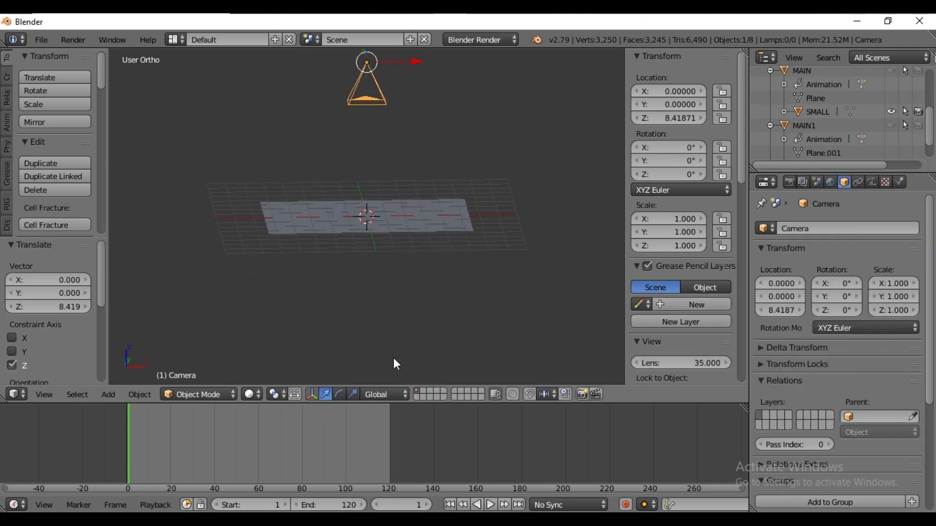
Set the camera's focal length to 90 mm
left_click(872, 182)
scroll(828, 341, "up", 14)
left_click(795, 263)
type("98")
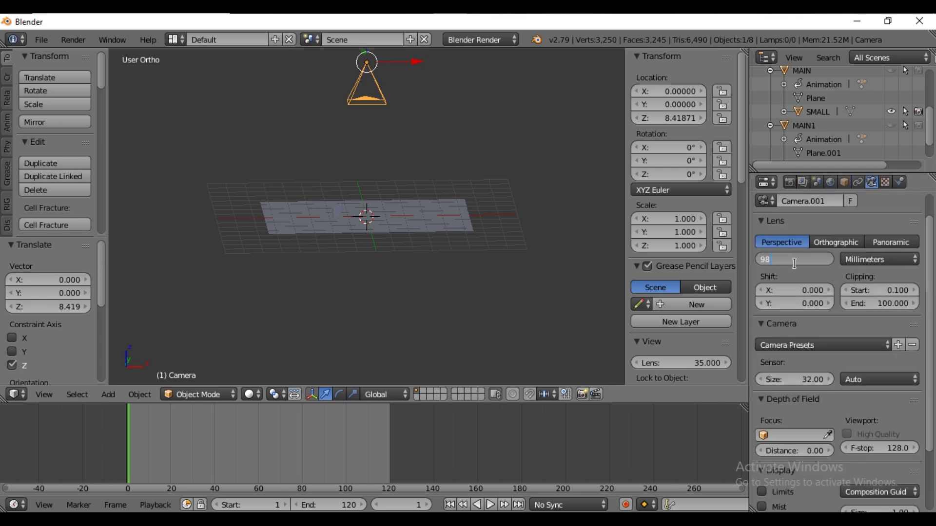
key("Return")
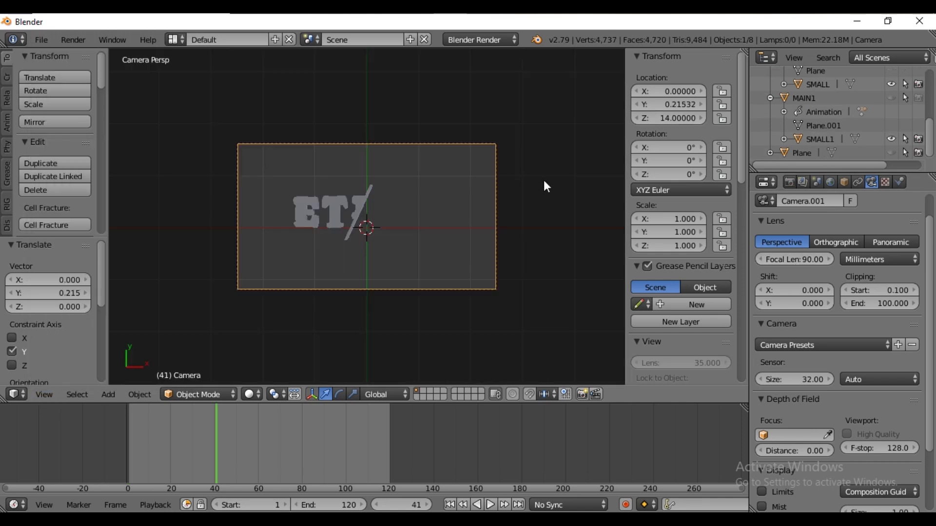
Reveal all hidden objects in the scene
middle_click_drag(331, 306, 358, 259)
scroll(348, 269, "up", 6)
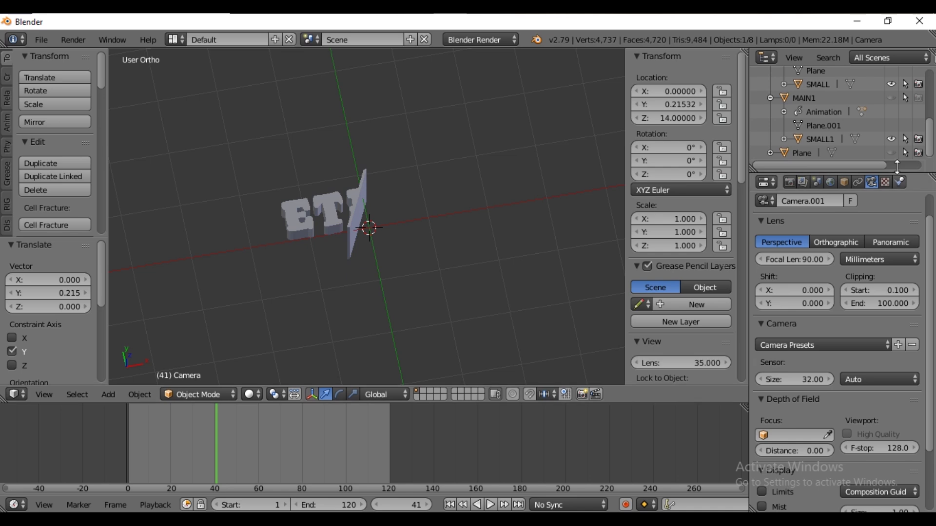
key("alt+h")
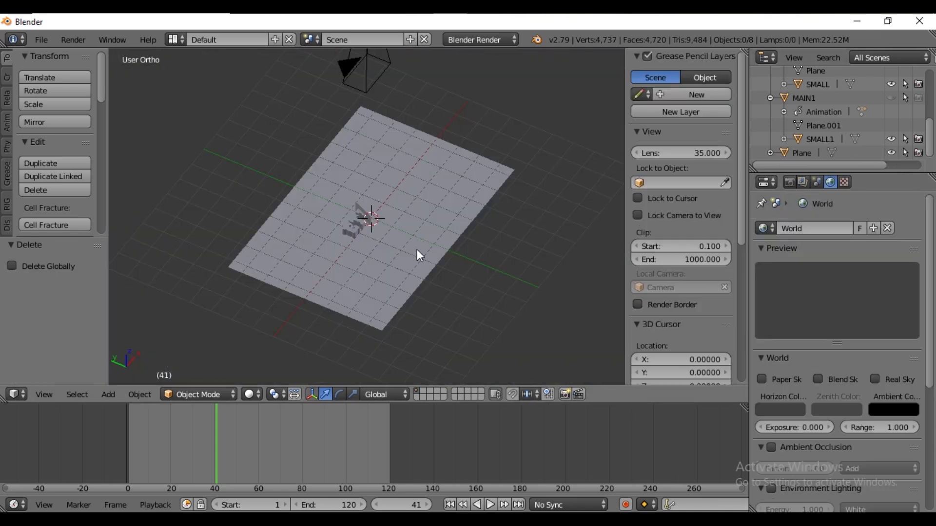
middle_click_drag(417, 250, 455, 176)
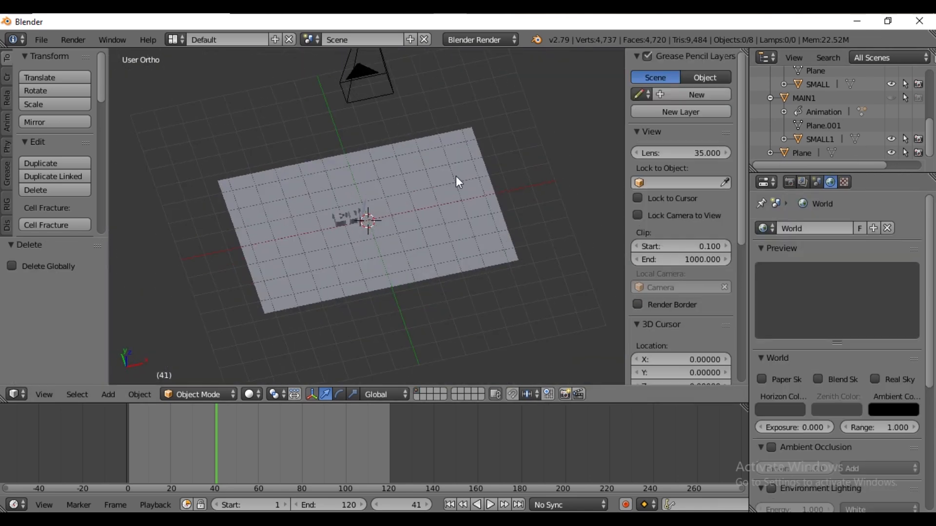
Switch the render engine to Cycles Render and enable nodes for the World
left_click(480, 42)
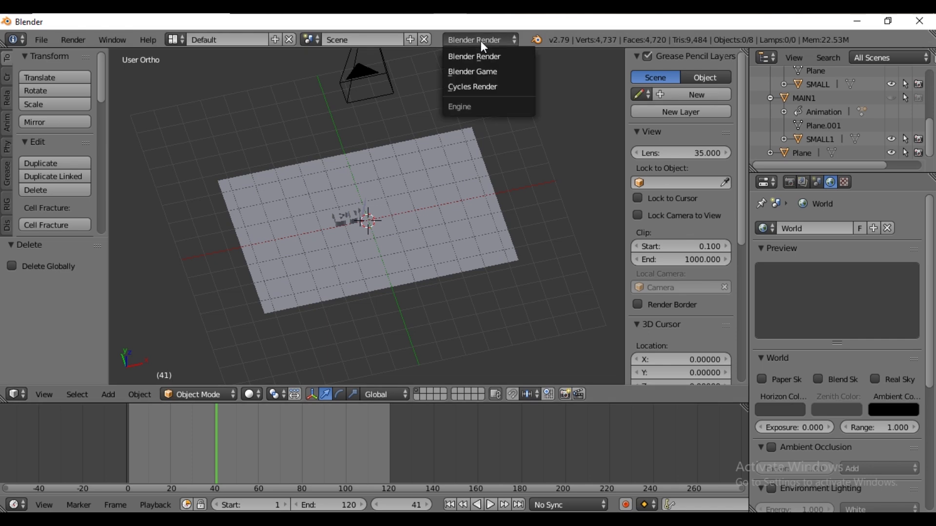
left_click(484, 88)
left_click(799, 301)
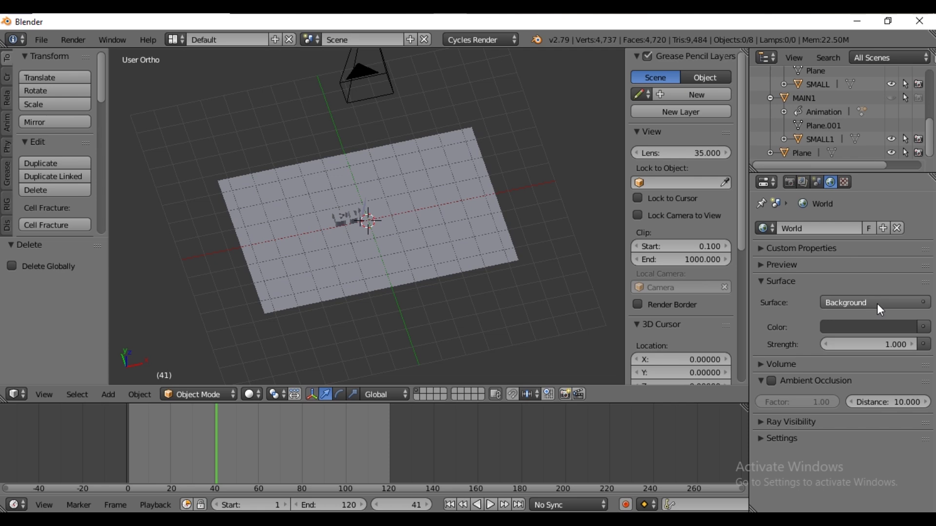
Set the world background strength to 0
left_click(892, 345)
type("0")
key("Return")
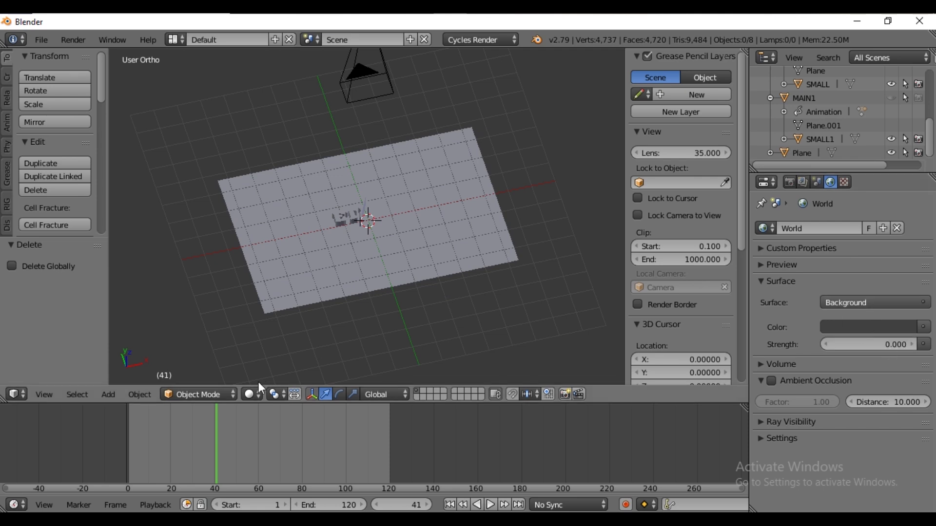
Preview the scene in Rendered viewport shading, then return to Solid shading
left_click(250, 395)
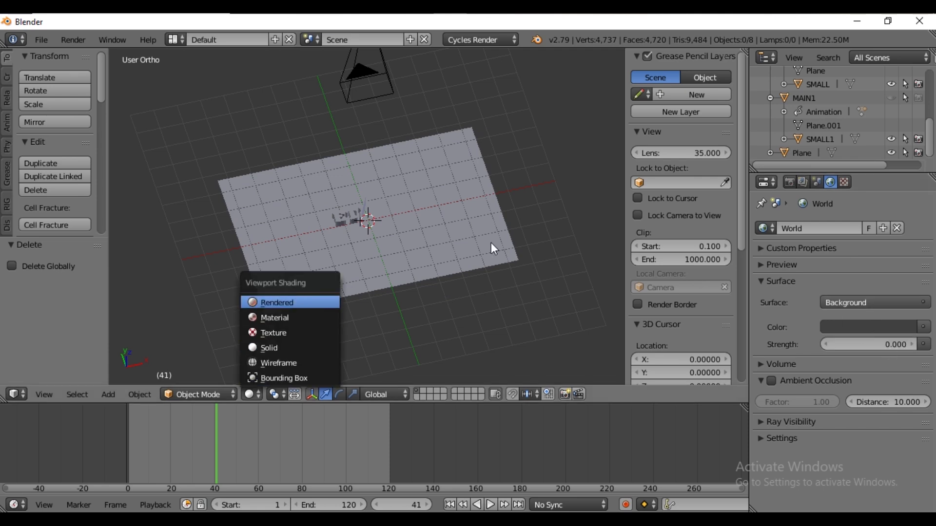
key("Return")
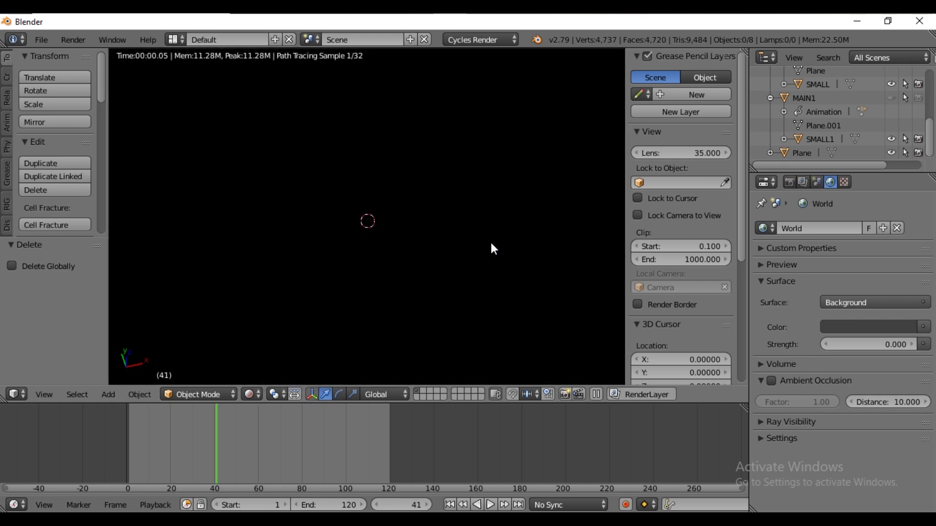
left_click(251, 395)
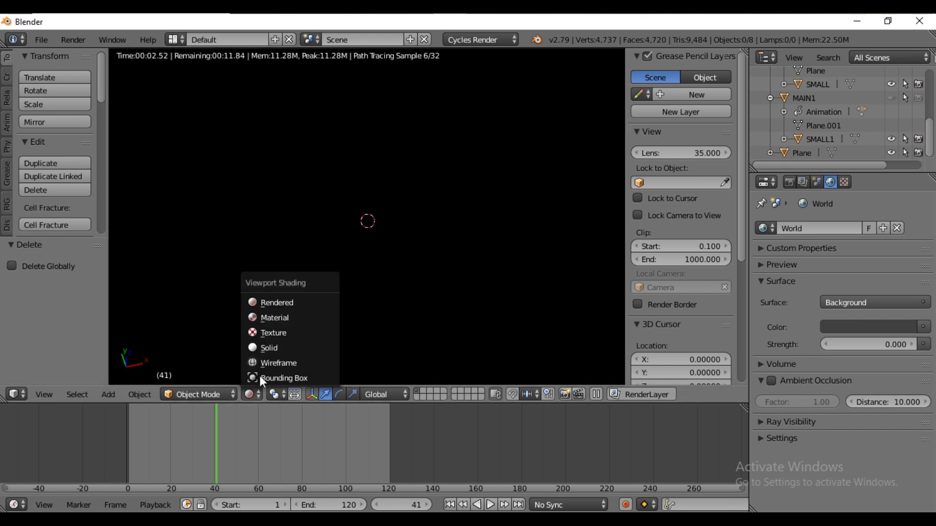
left_click(260, 348)
scroll(356, 271, "up", 5)
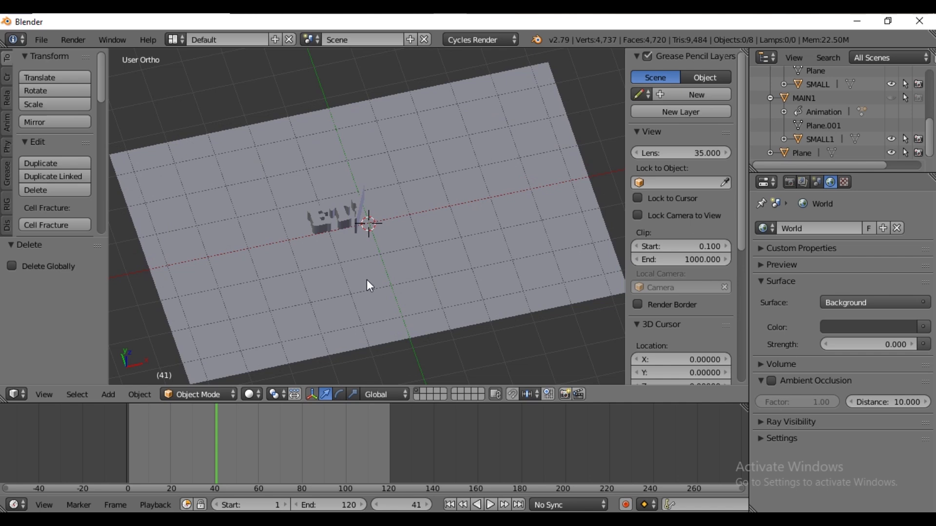
Add an Area lamp and raise it to about 3.1 units above the floor
key("shift+a")
mouse_move(428, 304)
left_click(496, 364)
scroll(383, 209, "down", 4)
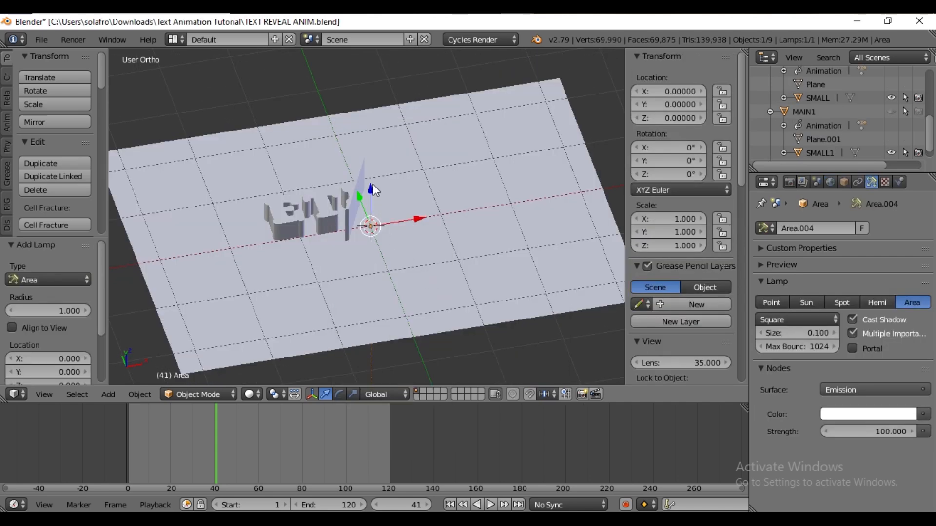
left_click_drag(370, 175, 385, 89)
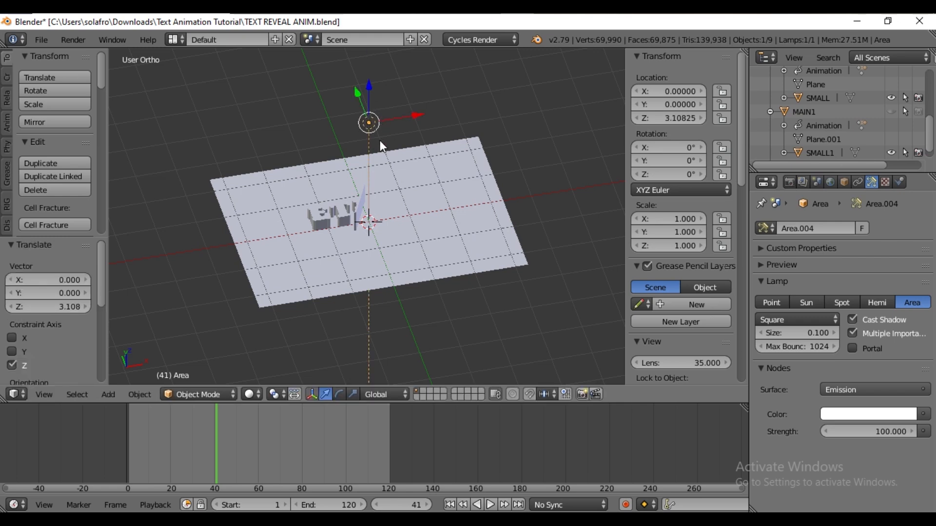
Move the lamp about 2.1 units along Y and rotate it -45° around X
key("KP_1")
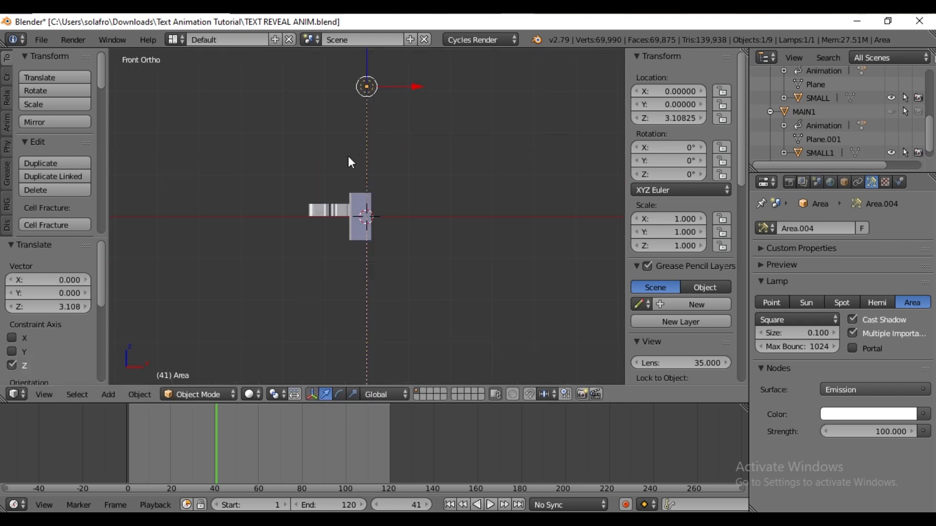
middle_click_drag(348, 152, 385, 160)
left_click_drag(338, 95, 247, 95)
key("r")
type("x")
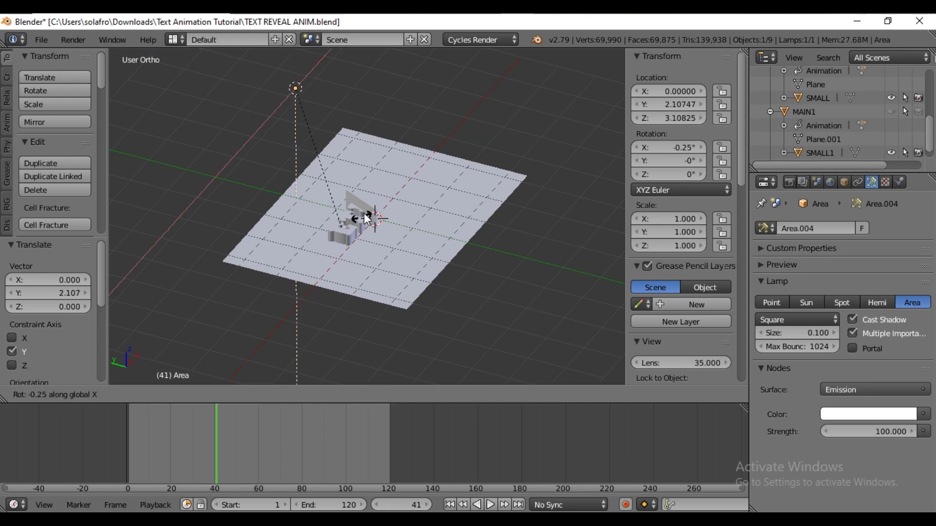
type("-45")
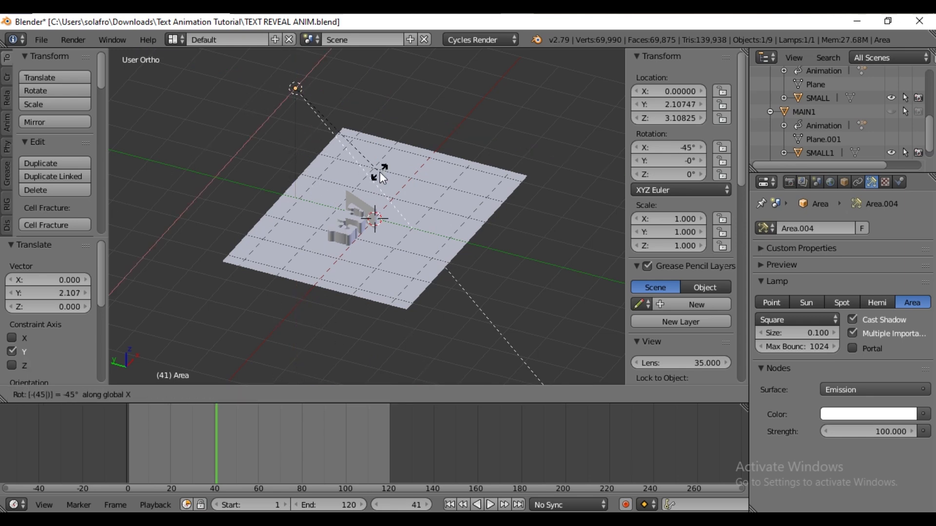
key("Return")
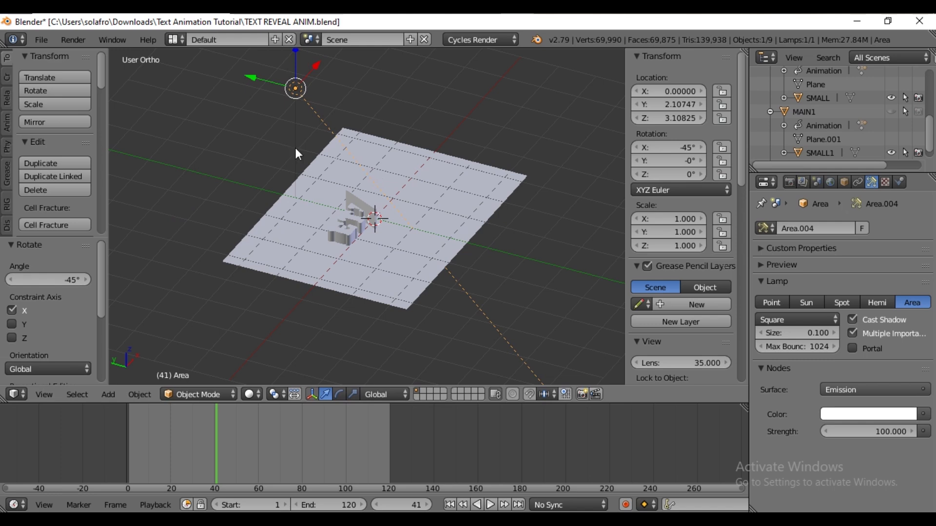
Move the lamp further along Y to about 4.1 units
middle_click_drag(296, 148, 312, 173)
left_click_drag(261, 104, 196, 104)
middle_click_drag(312, 183, 255, 194)
Set the area lamp's size to 3 and its emission strength to 250
left_click(812, 338)
type("3")
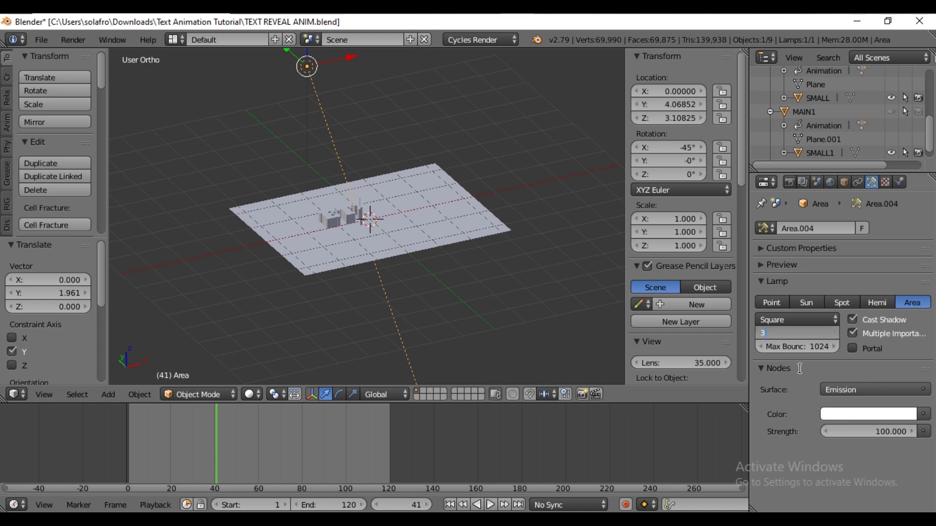
key("Return")
left_click(879, 432)
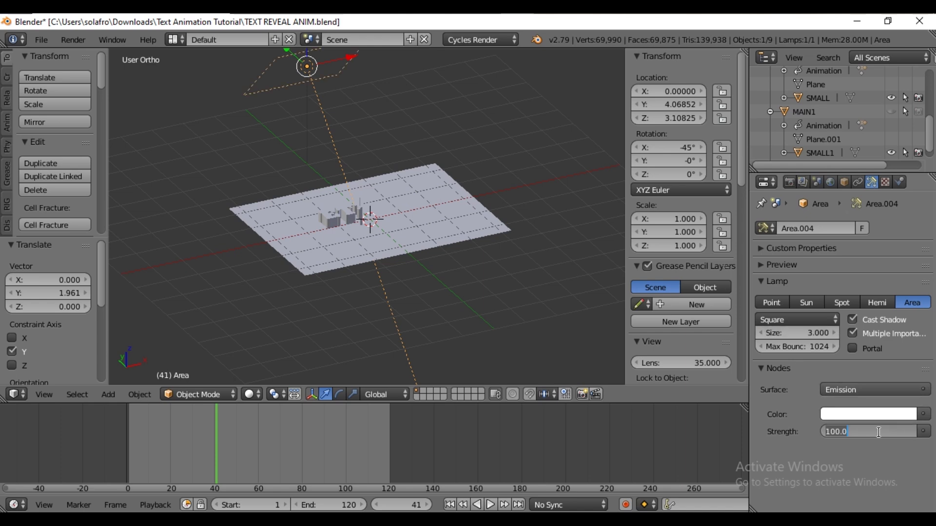
type("250")
key("Return")
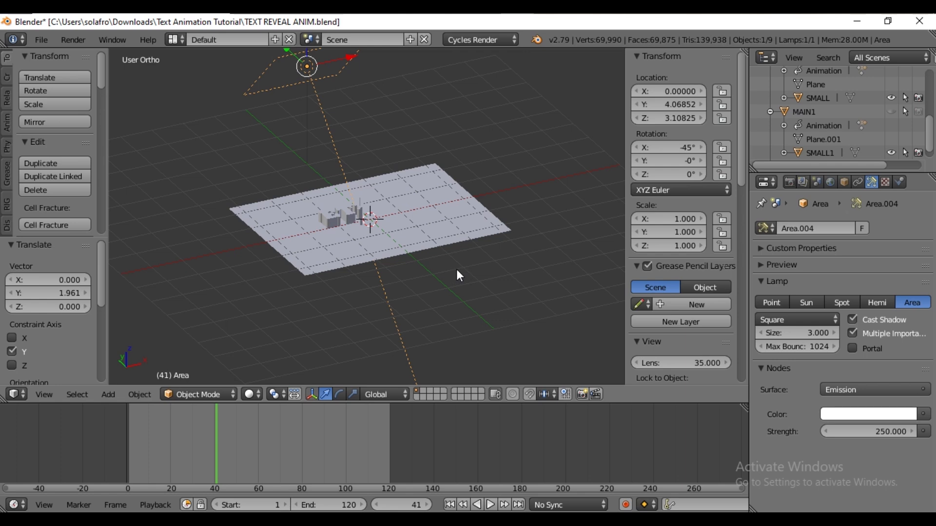
Add a second Area lamp and move it to about X -3.4, Y 2.4 near the floor's corner
key("shift+a")
mouse_move(300, 280)
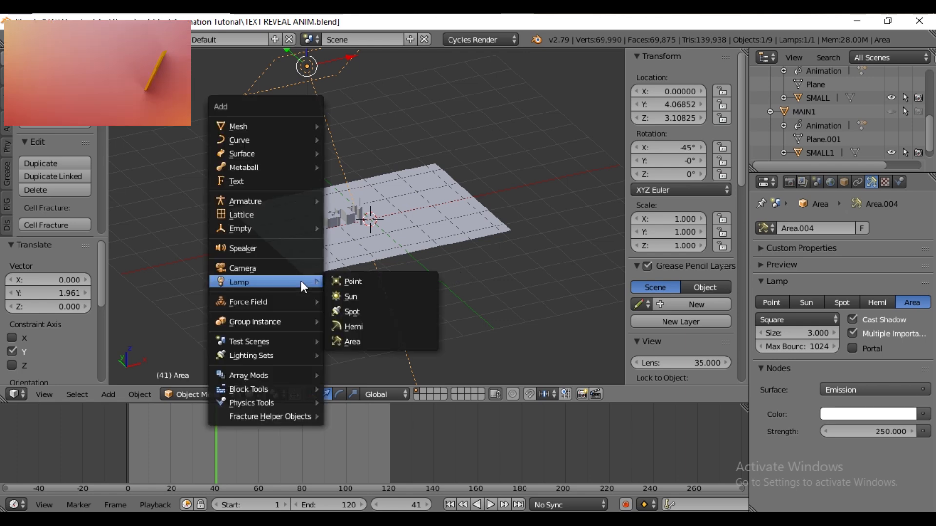
left_click(379, 340)
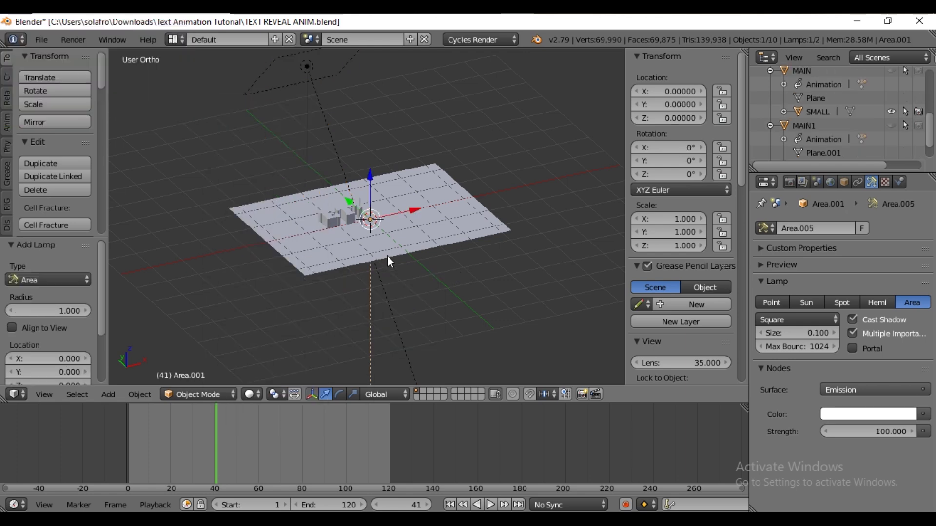
key("KP_7")
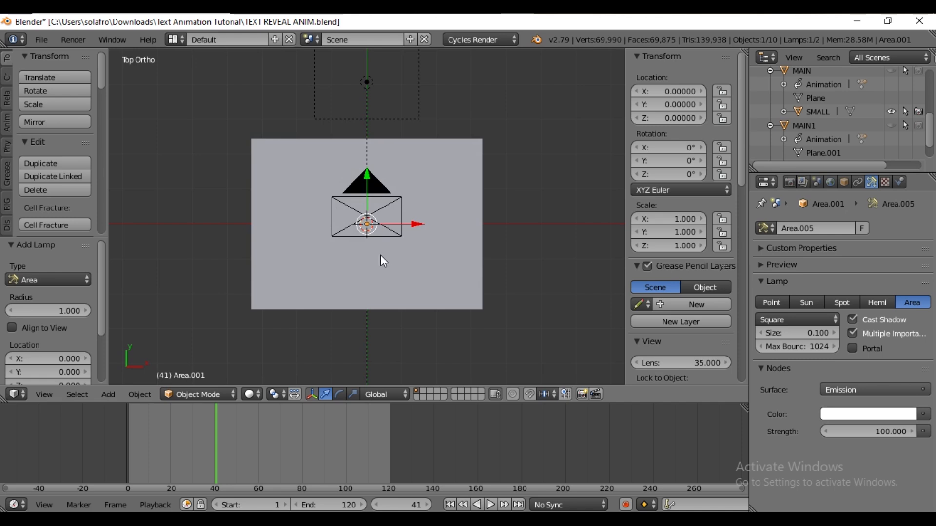
key("g")
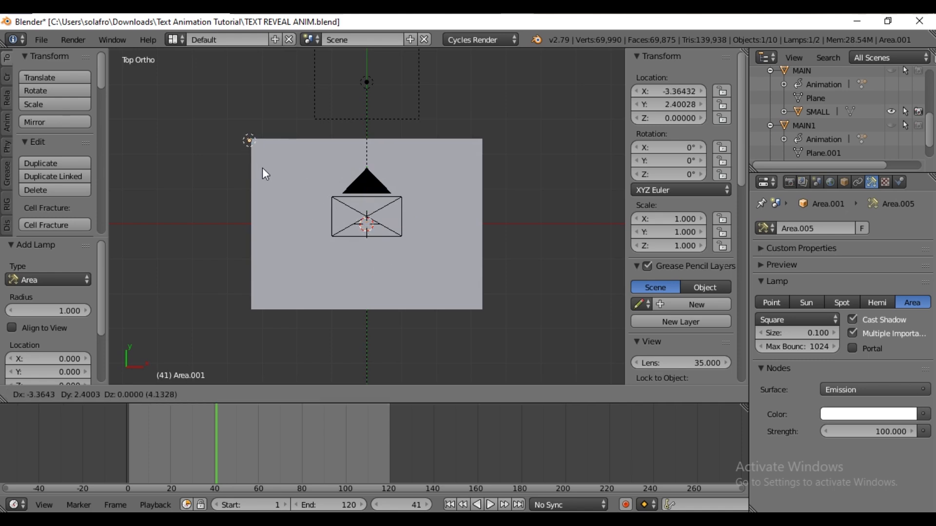
left_click(263, 169)
Raise the second area lamp along Z to about 1.9 units
middle_click_drag(321, 286, 372, 195)
key("g")
key("z")
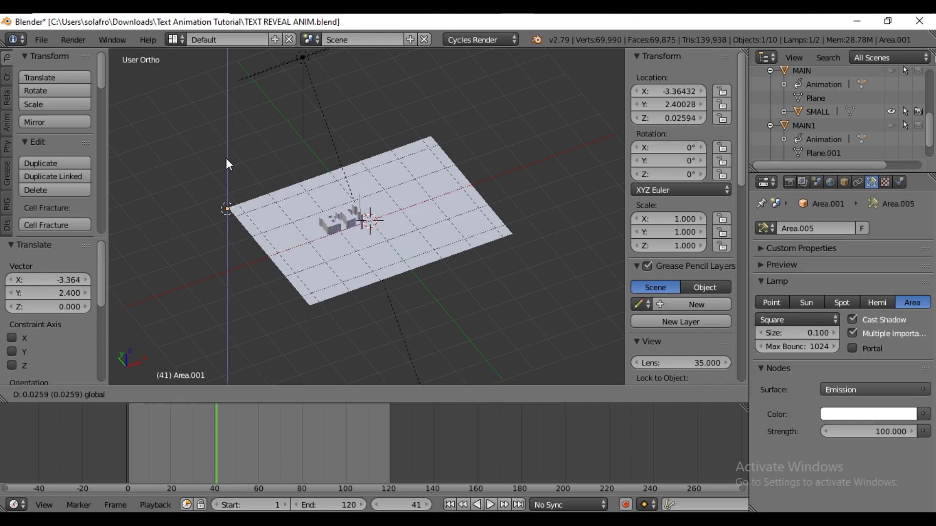
left_click(229, 132)
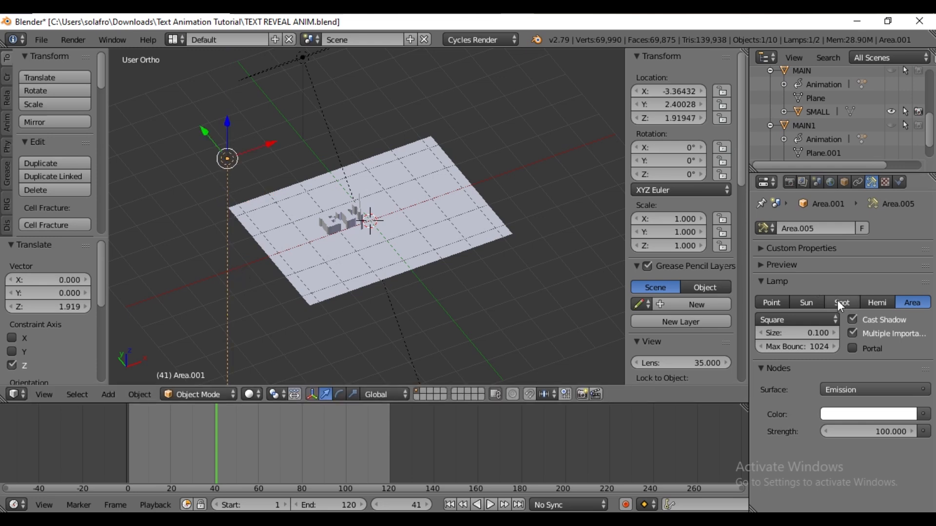
Set the second area lamp's size to 2
left_click(800, 331)
type("2")
key("Return")
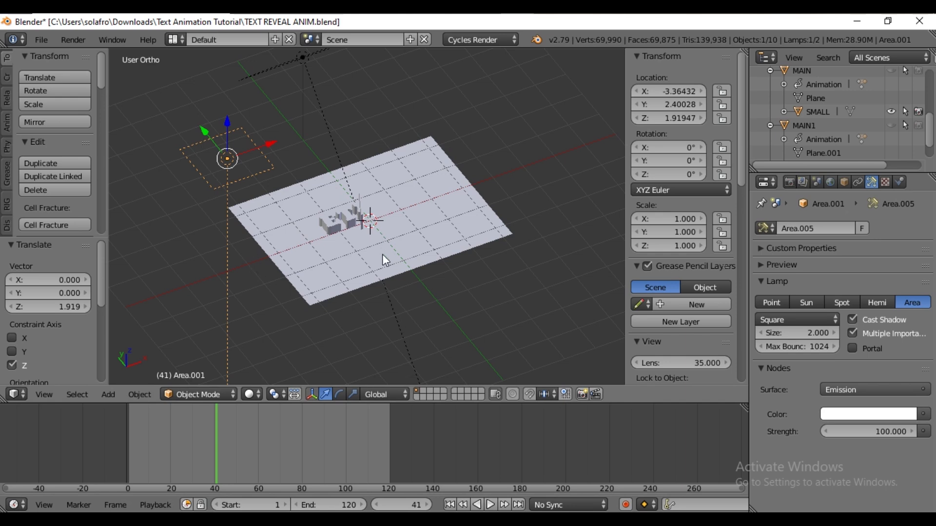
Rotate the second lamp freely, about -56°, to tilt it toward the text
key("r")
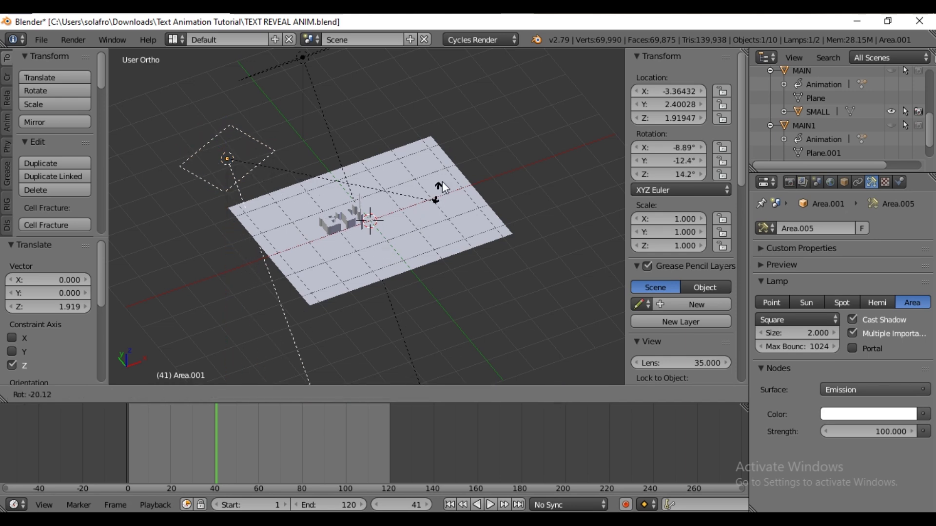
left_click(471, 52)
middle_click_drag(313, 302, 274, 243)
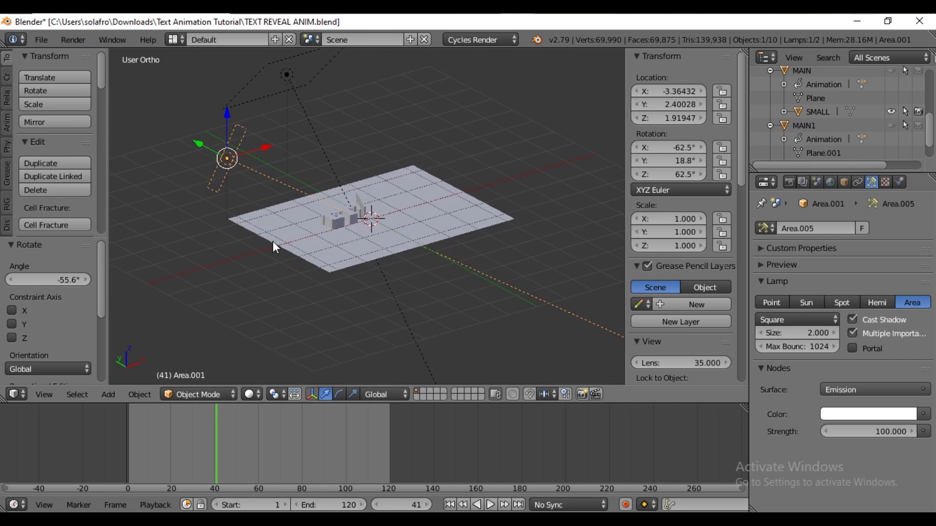
Lower the second lamp along Z to about 0.96 units
key("g")
key("z")
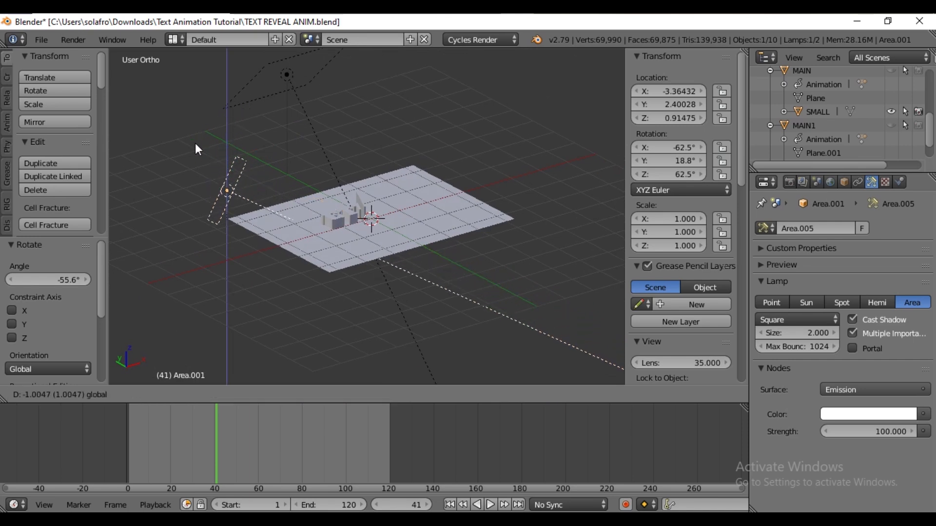
left_click(194, 141)
Rotate the second lamp slightly, about -7°, to aim it at the text
key("r")
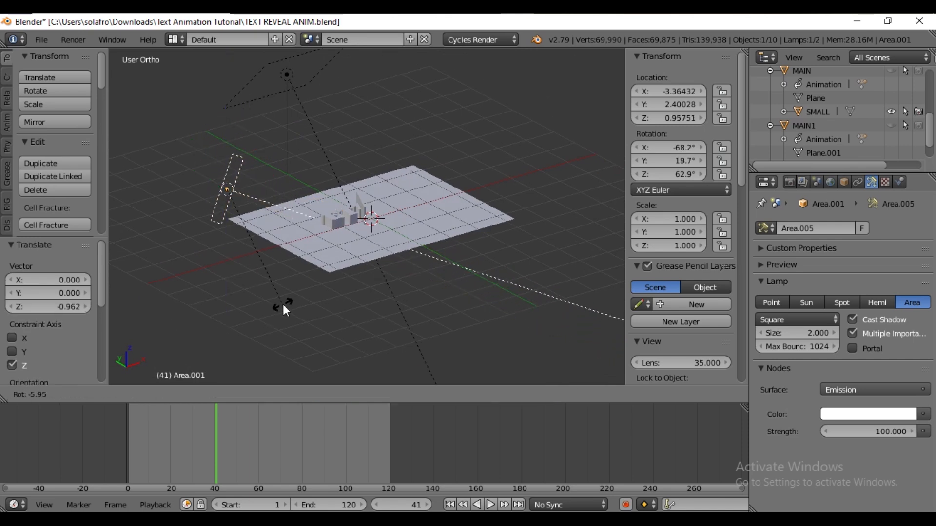
left_click(283, 304)
middle_click_drag(283, 304, 387, 299)
middle_click_drag(340, 239, 308, 264)
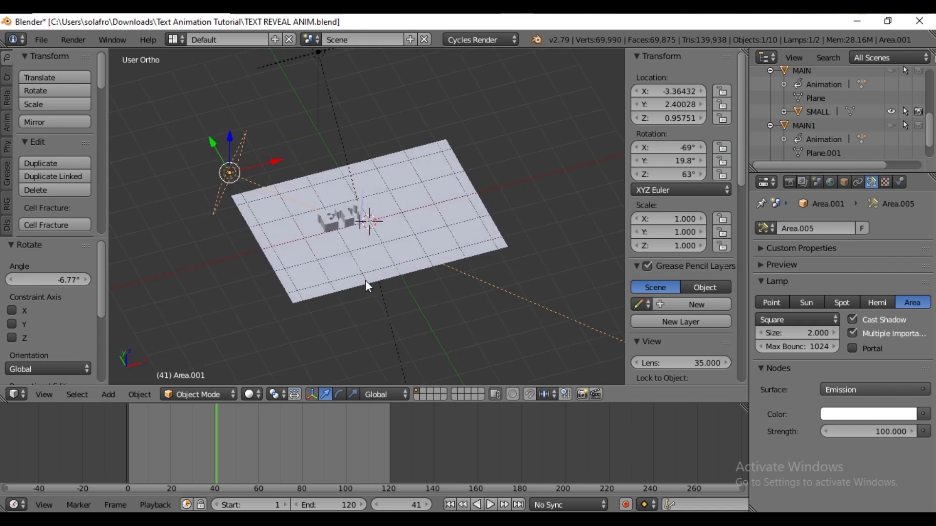
Set the second lamp's emission color to hex FF8300
left_click(866, 413)
left_click(849, 350)
type("FF")
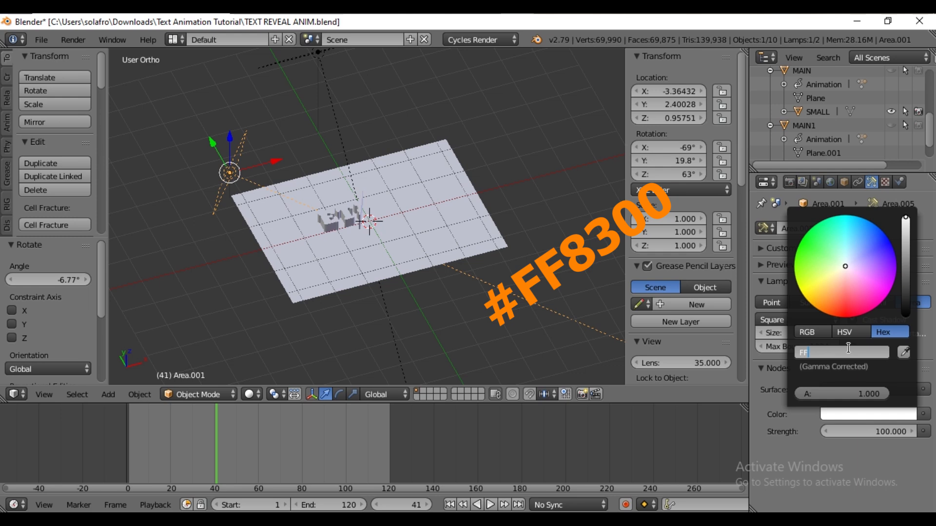
type("8300")
key("Return")
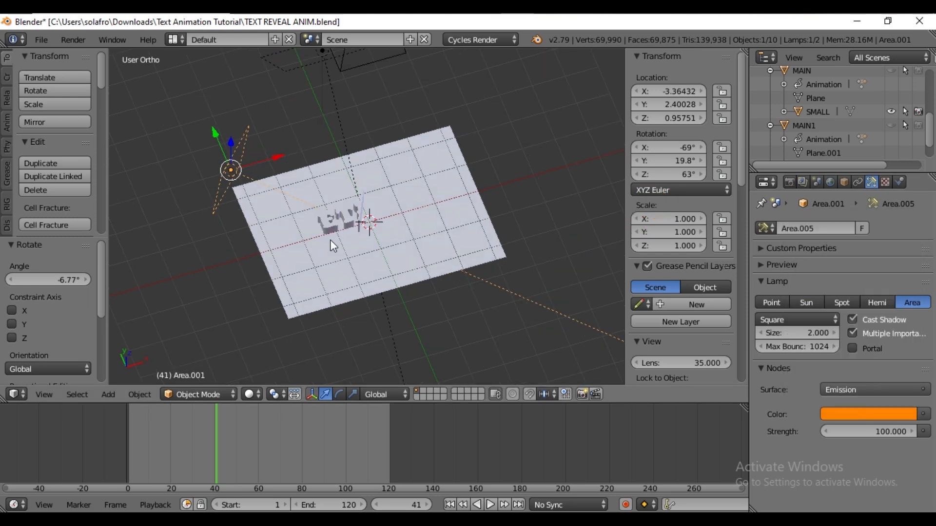
Duplicate the orange lamp and move the copy to about X 3.2, Y -2.3 at the floor's opposite corner
key("shift+d")
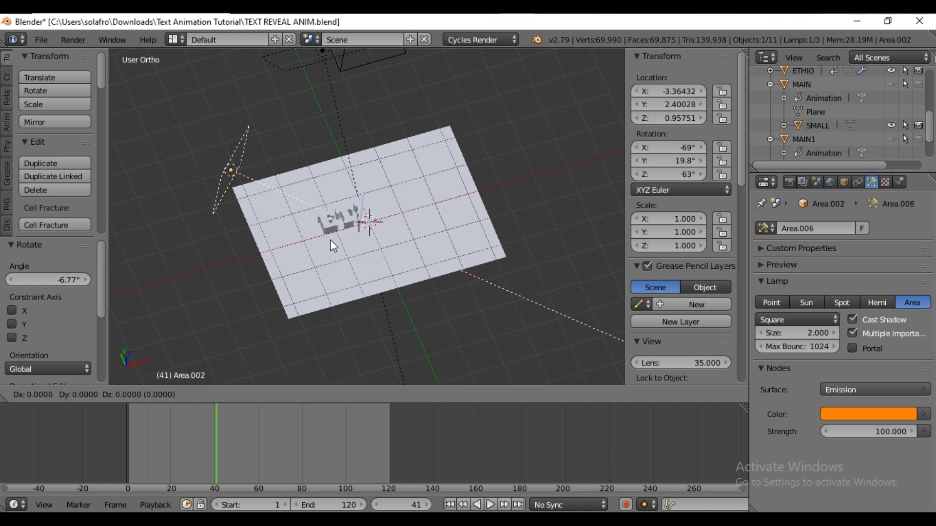
right_click(329, 240)
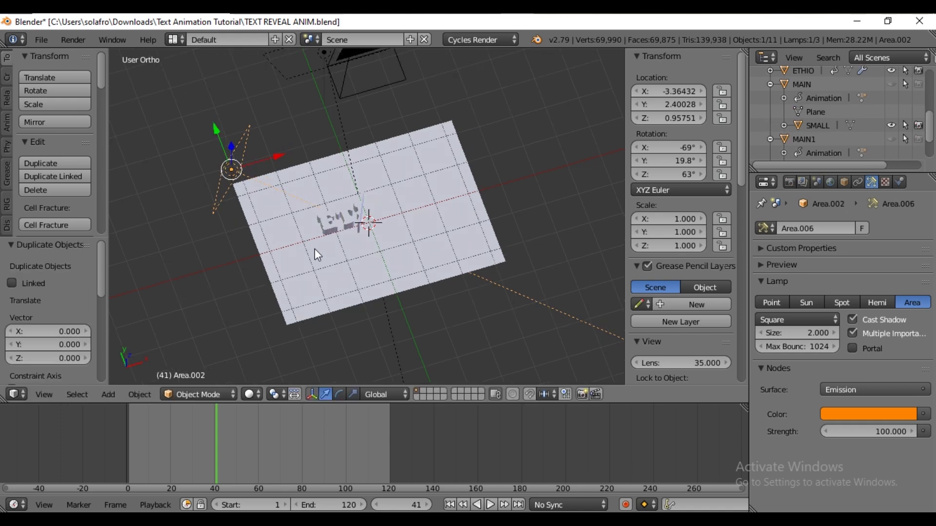
key("KP_7")
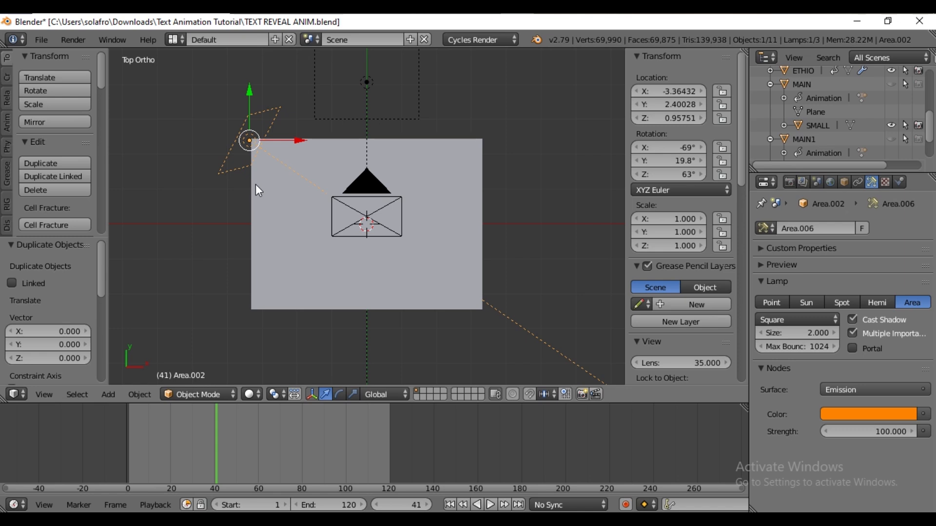
key("g")
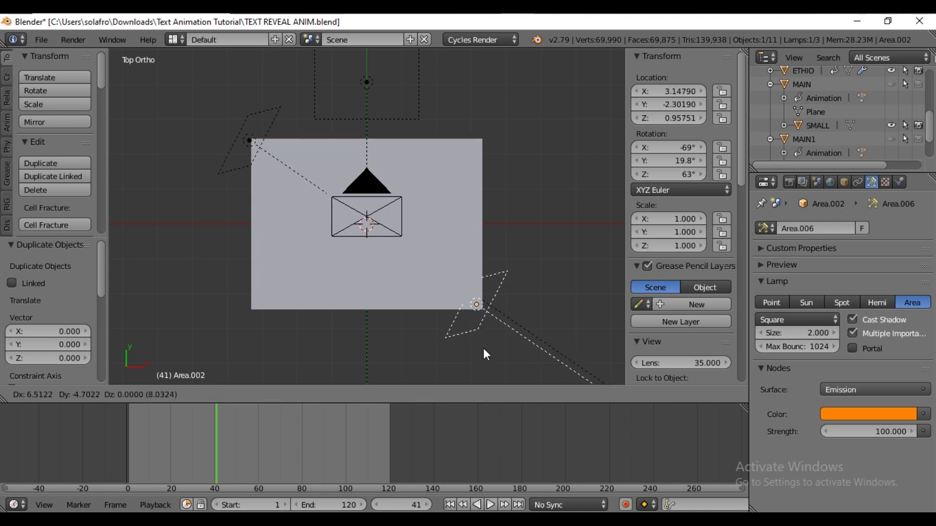
left_click(484, 348)
Rotate the duplicated lamp 180° in the top view
type("r18")
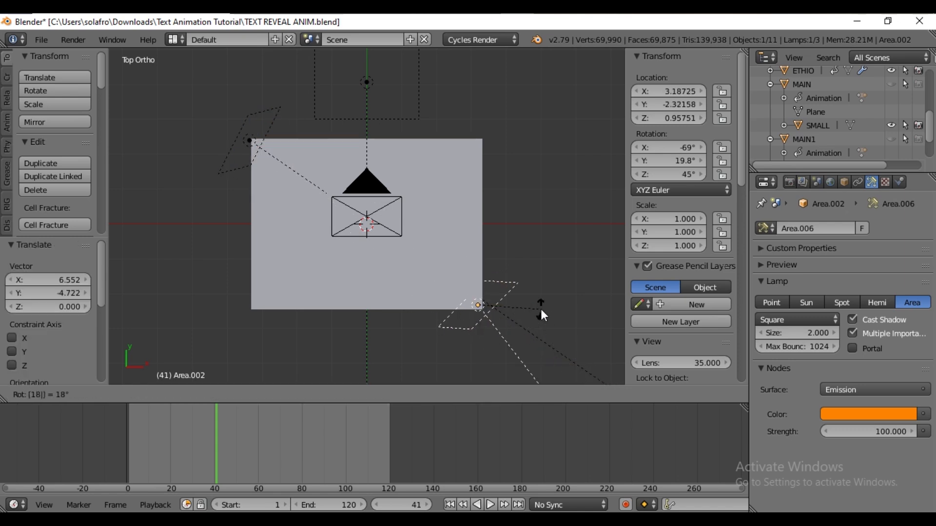
type("0")
key("Return")
Set the duplicated lamp's emission strength to 150
left_click(861, 431)
type("15")
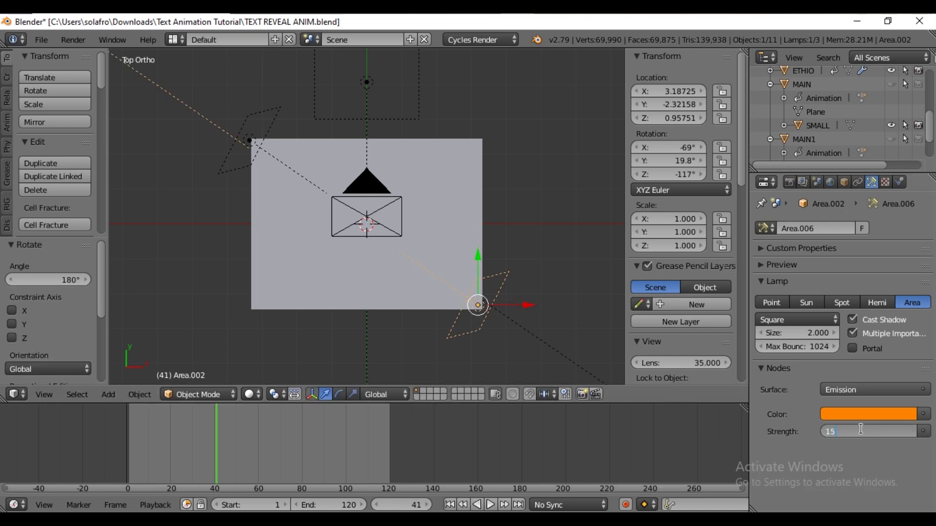
type("0")
key("Return")
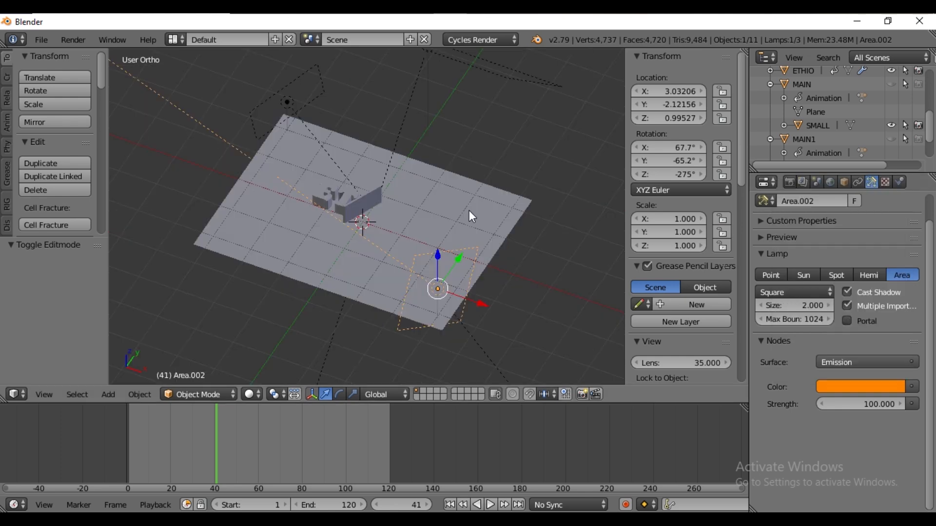
Select the floor plane and switch the viewport to the camera view
right_click(471, 214)
middle_click_drag(515, 242, 496, 230)
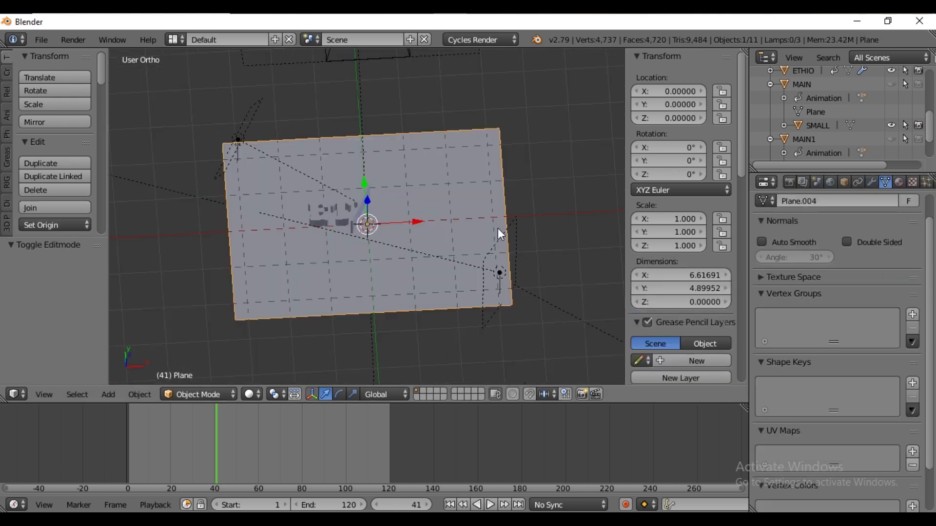
scroll(496, 230, "down", 3)
left_click(44, 395)
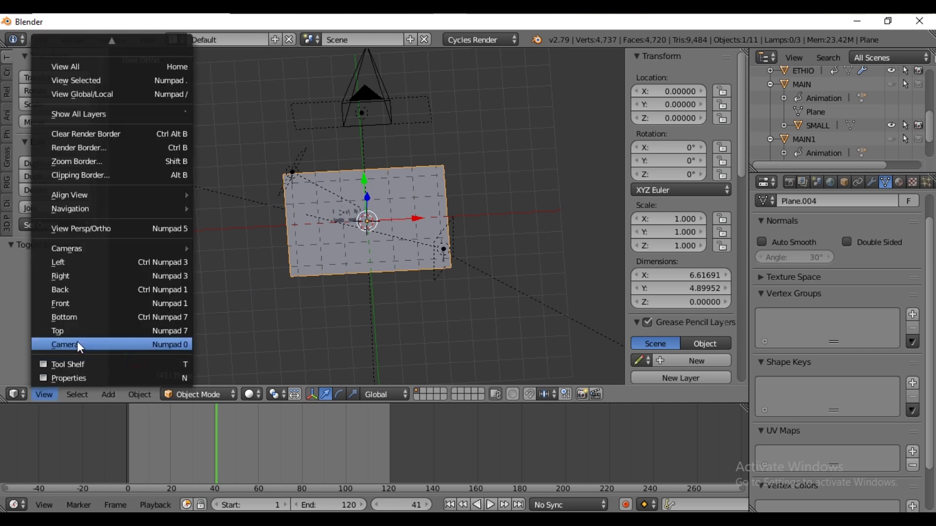
left_click(65, 345)
scroll(266, 383, "up", 1)
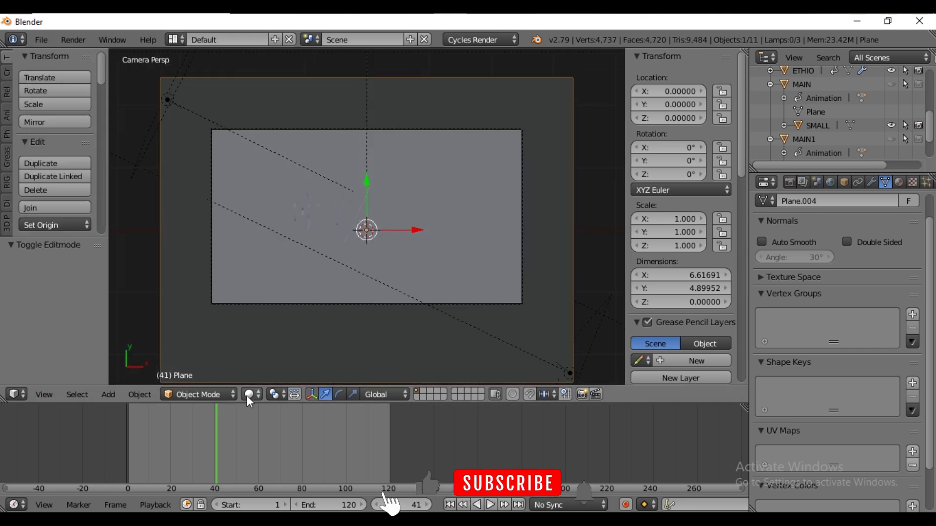
Preview the camera view in rendered shading, then return to solid shading
left_click(251, 394)
left_click(286, 298)
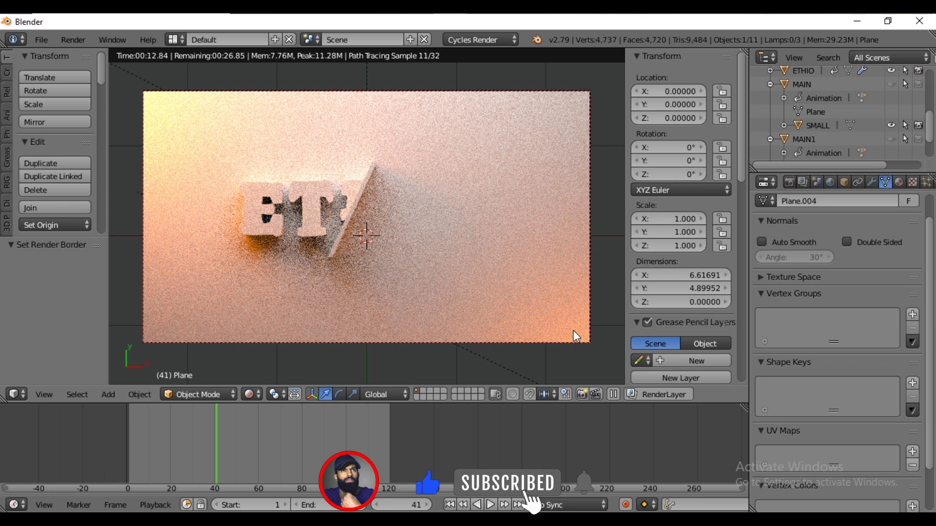
left_click(586, 358)
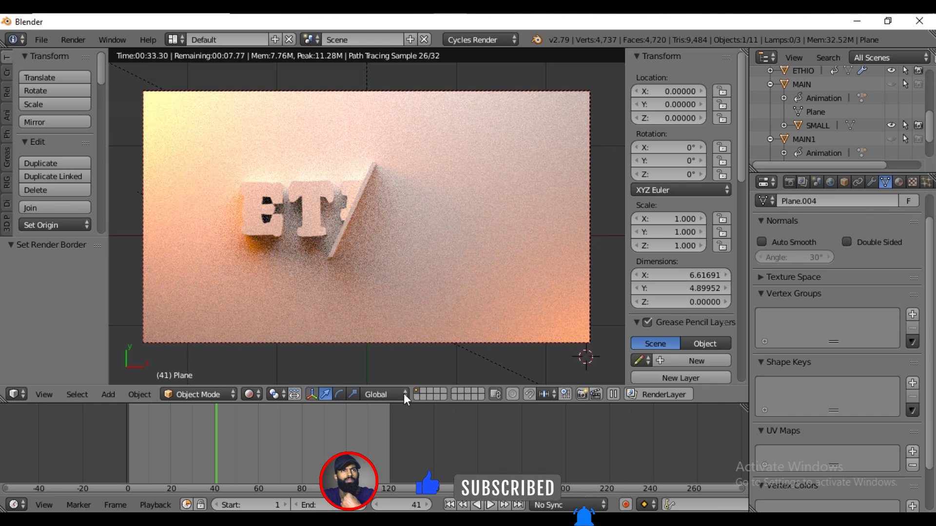
left_click(251, 394)
left_click(273, 351)
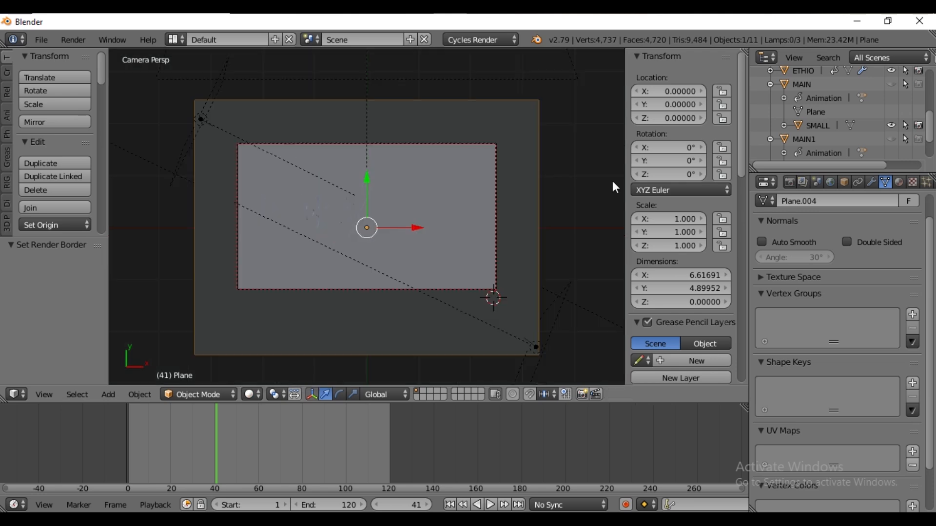
Split the 3D viewport and turn the new half into a Node Editor
key("n")
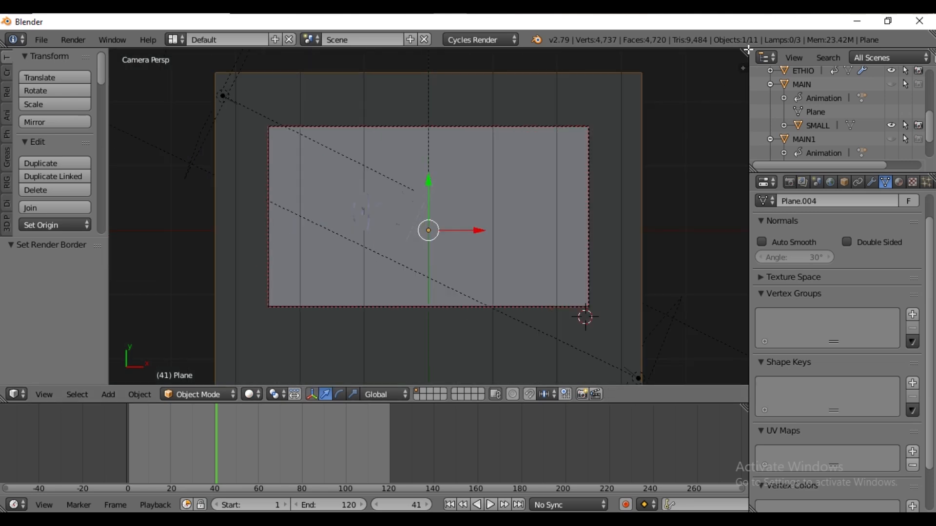
left_click_drag(744, 51, 422, 73)
scroll(296, 282, "up", 3)
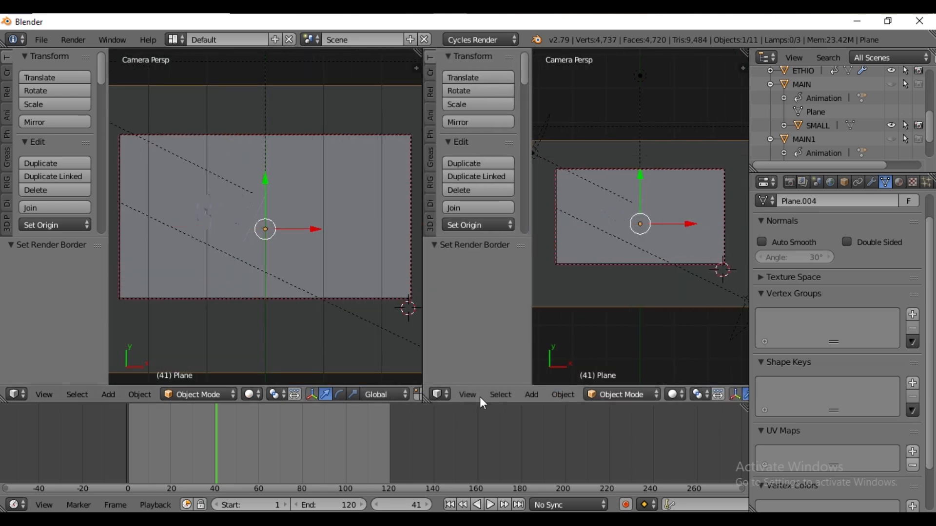
left_click(442, 395)
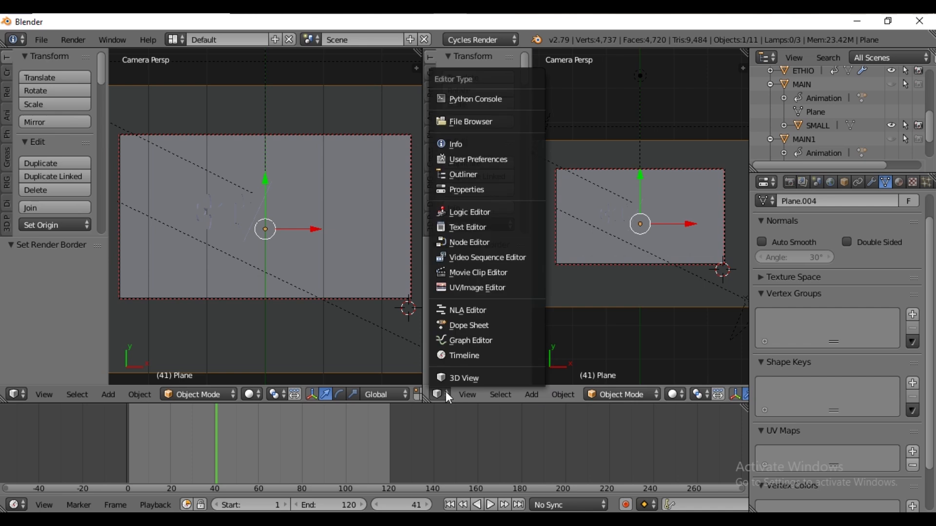
left_click(469, 242)
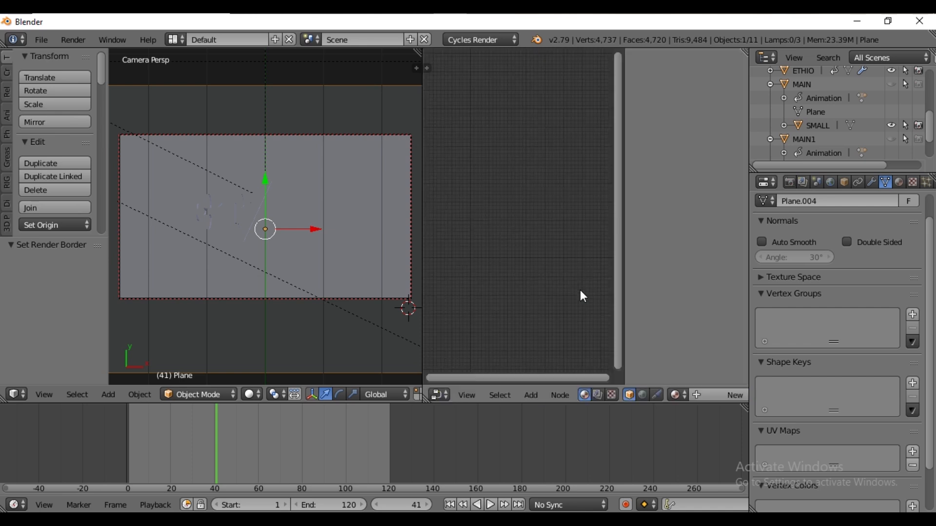
Add a new material to the floor plane and name it background
key("n")
left_click(900, 182)
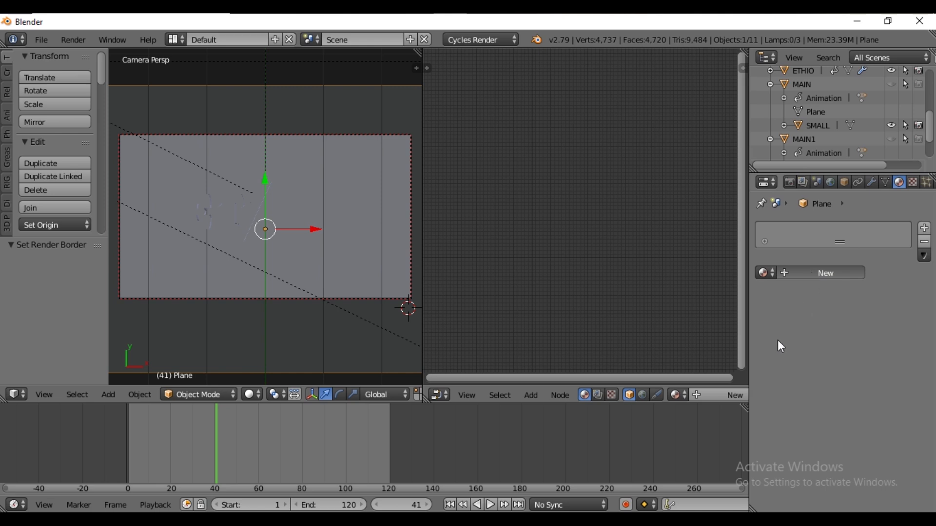
left_click(807, 273)
key("BackSpace")
type("Background")
key("Return")
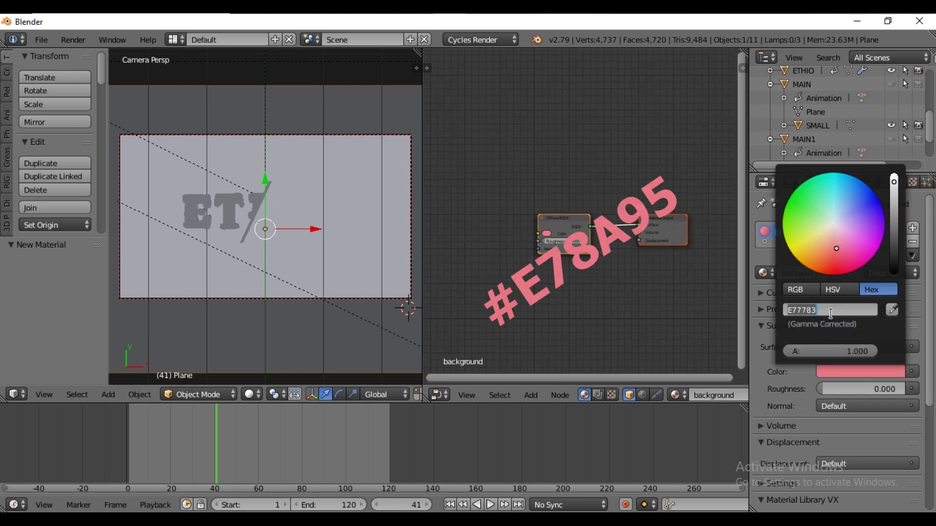
Set the floor material's color to hex E78A95
type("E78A95")
key("Return")
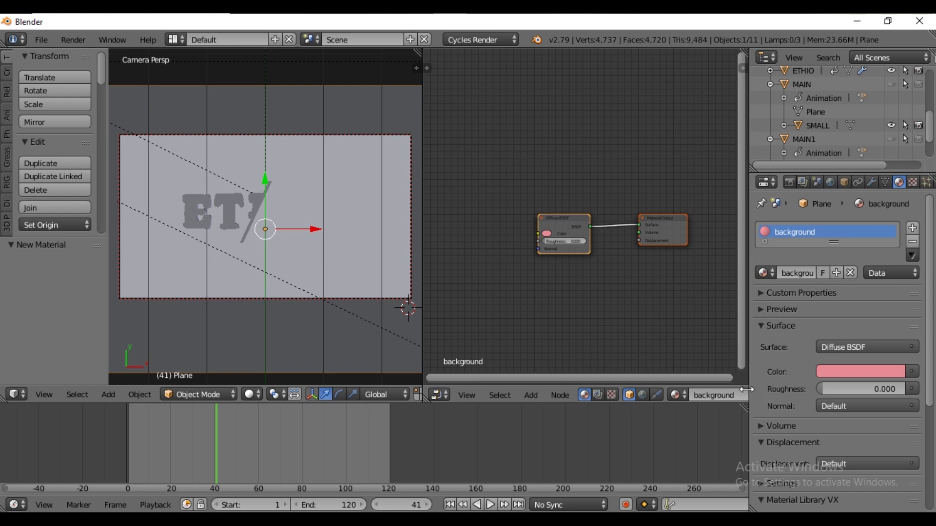
Preview the scene in rendered shading, then return to solid shading
left_click(250, 395)
left_click(272, 300)
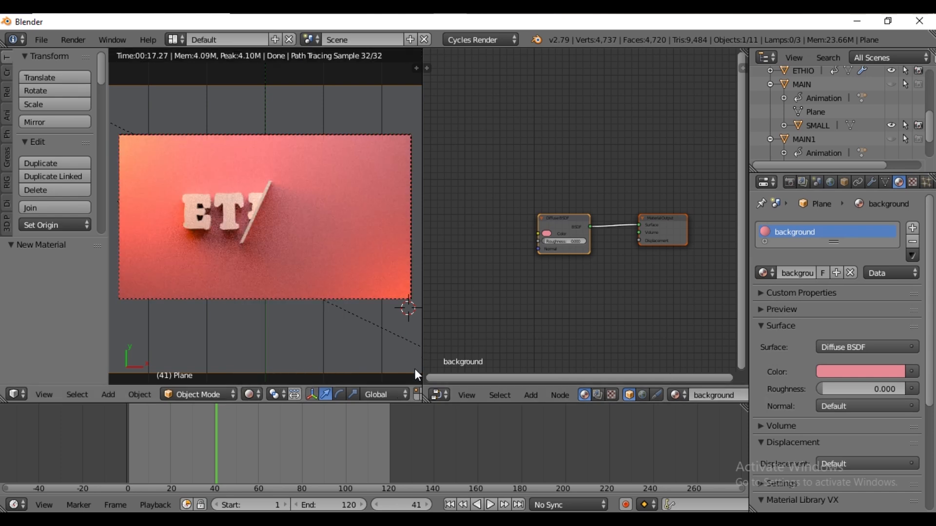
left_click(250, 394)
left_click(288, 349)
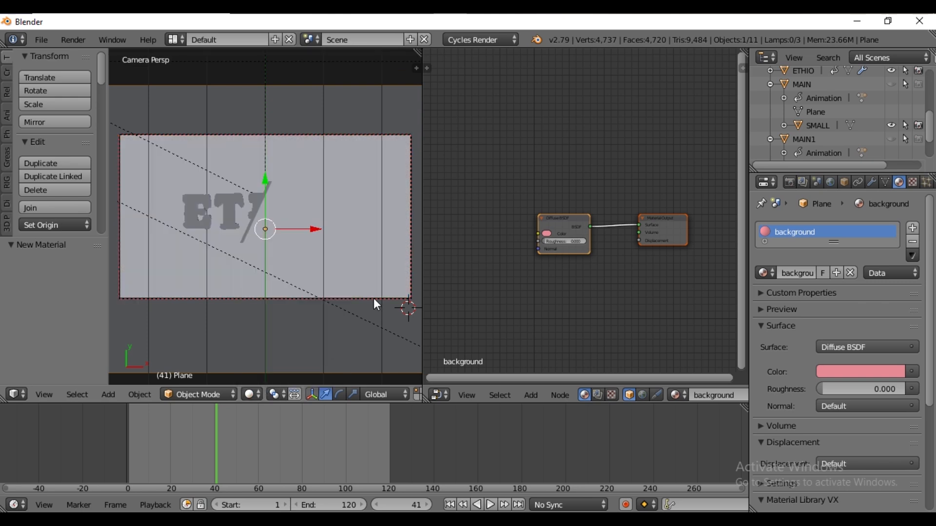
Select the ETHIO text, add a new material and set its surface to Principled BSDF
right_click(214, 227)
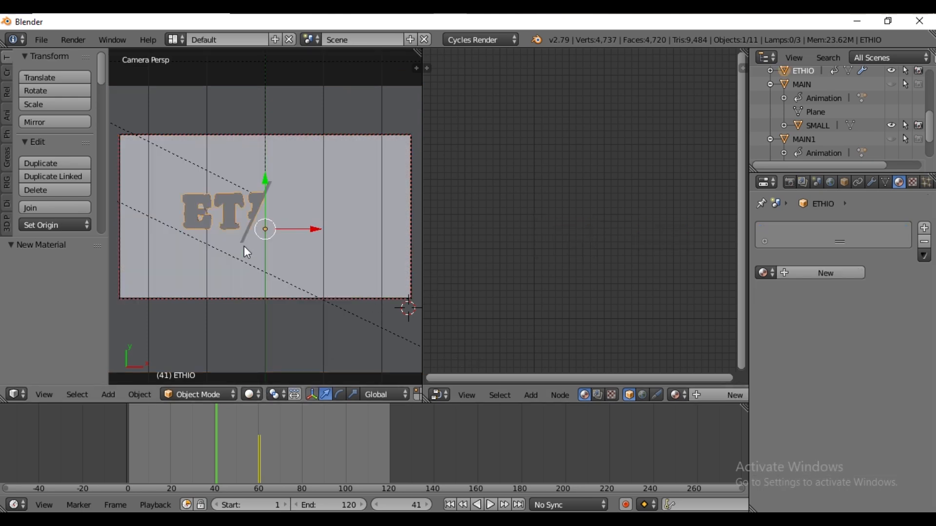
left_click(809, 273)
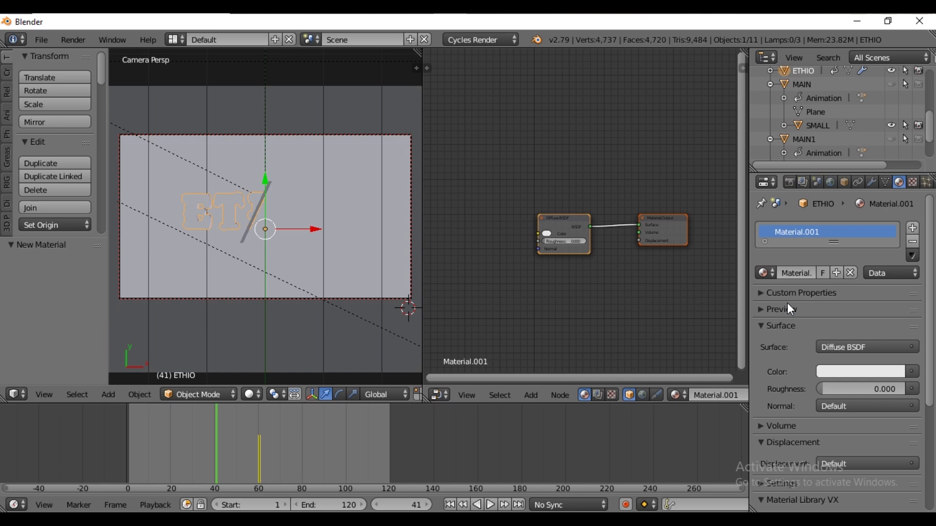
left_click(846, 347)
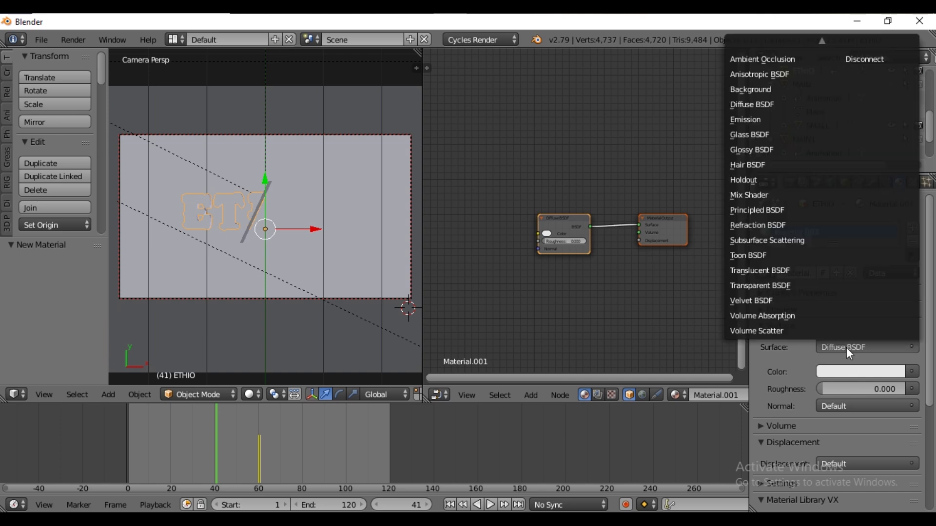
left_click(758, 210)
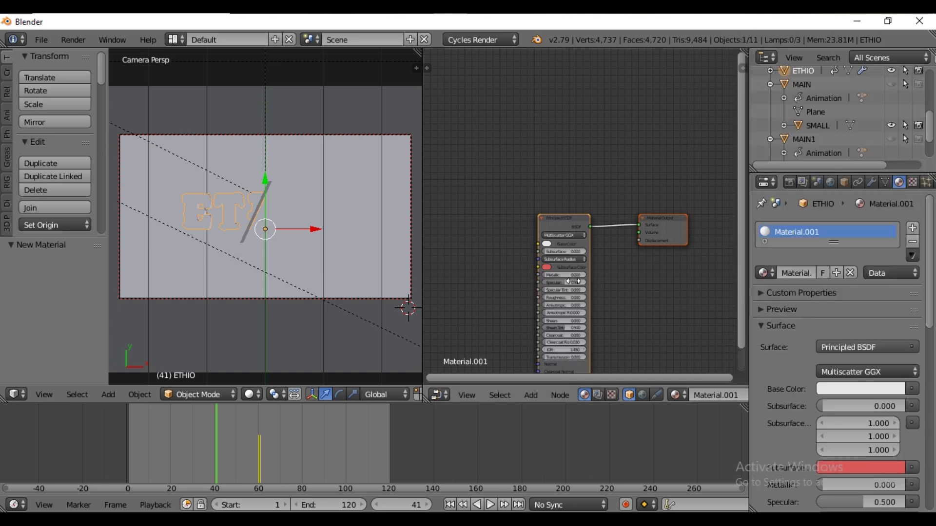
Add a texture coordinate, mapping and image texture node setup to the ETHIO material, driving the mapping from Object coordinates
scroll(632, 311, "up", 2)
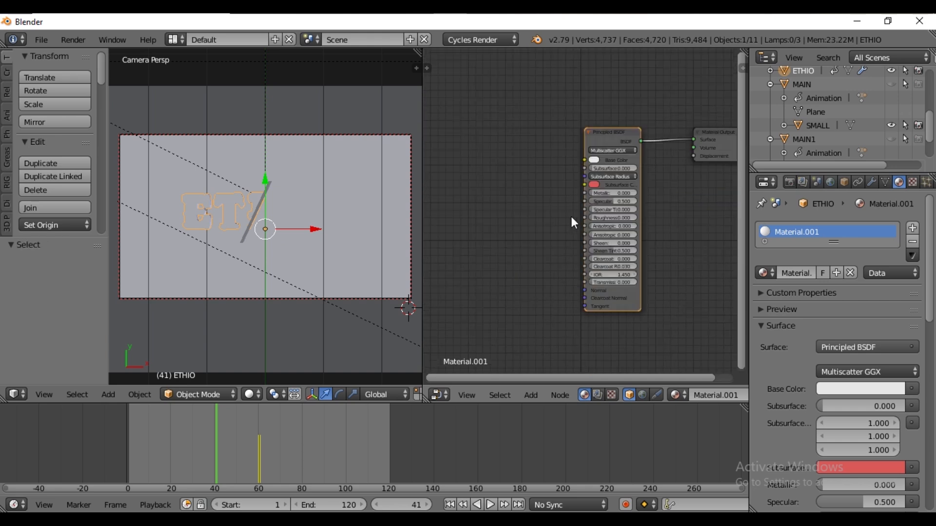
key("ctrl+t")
middle_click_drag(540, 267, 598, 272)
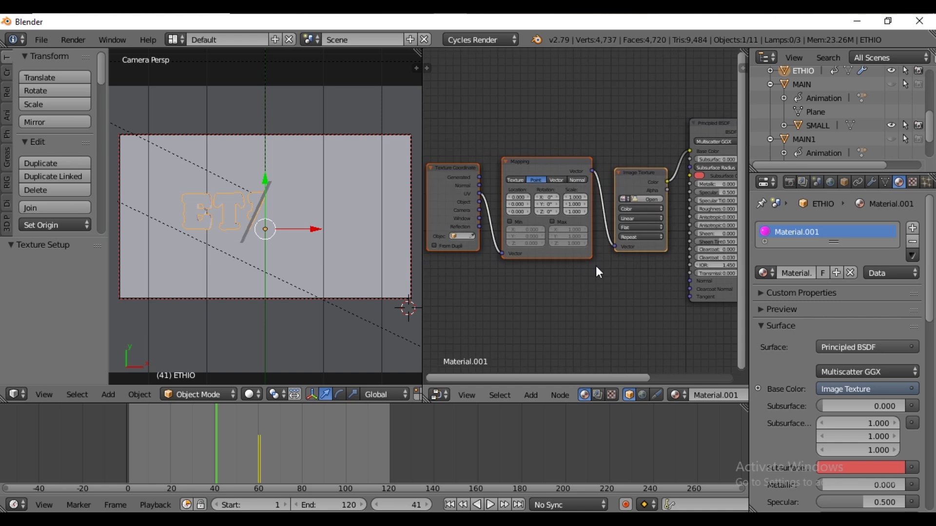
left_click(36, 41)
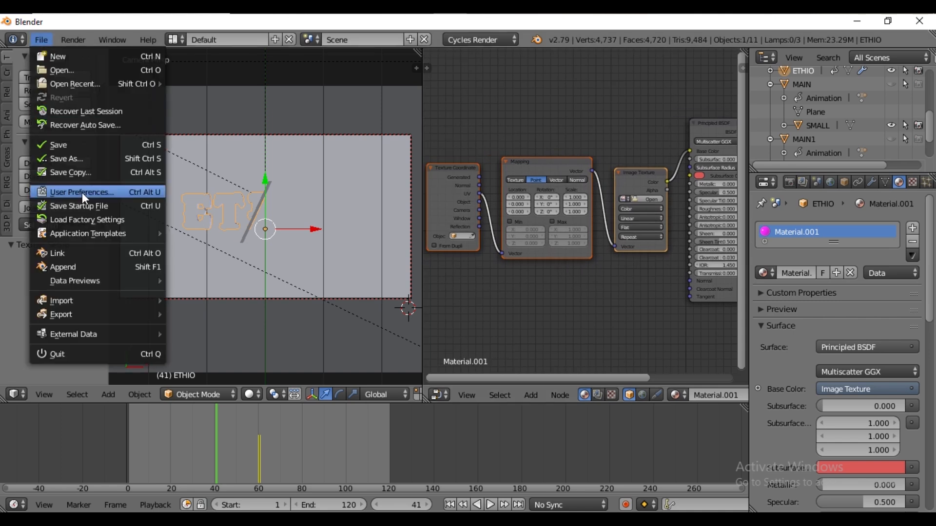
left_click(636, 177)
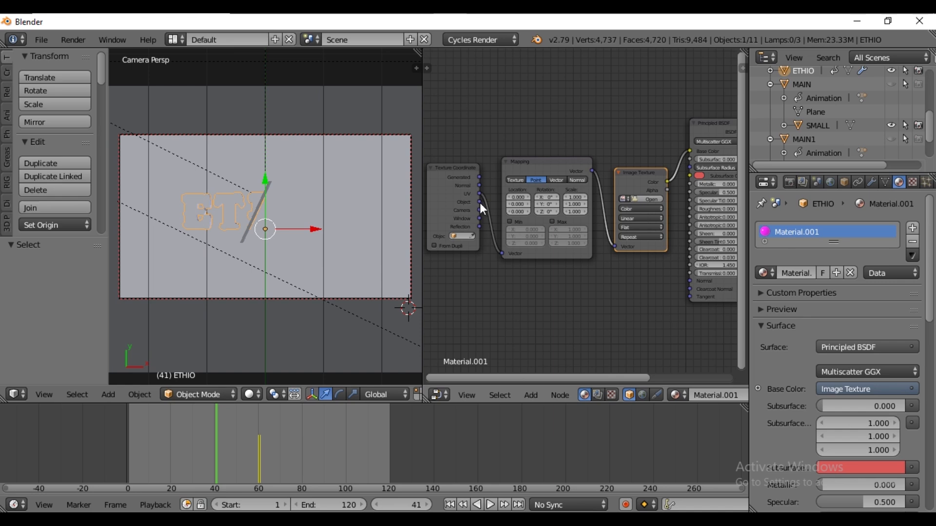
left_click_drag(480, 201, 503, 254)
Switch the image texture node to a Noise Texture and set its scale to 2
left_click(612, 174)
key("shift+s")
mouse_move(596, 197)
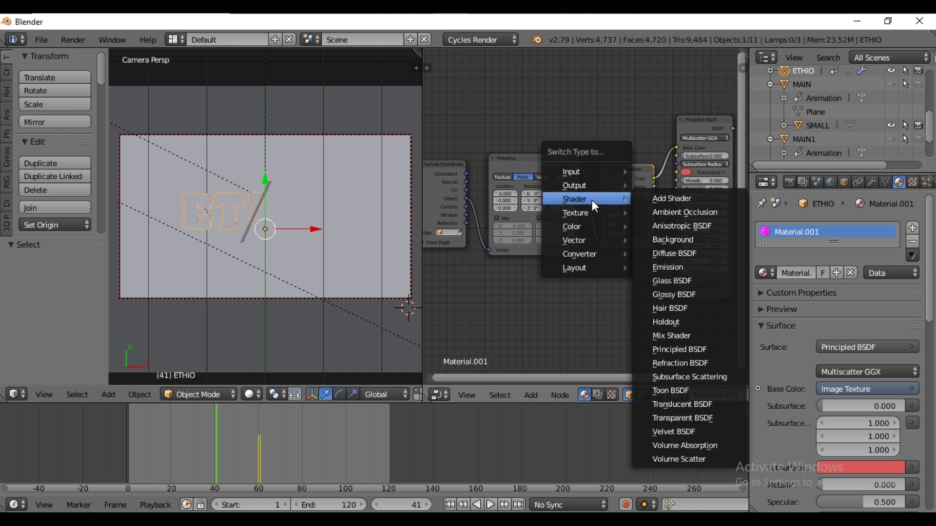
mouse_move(593, 213)
left_click(682, 307)
middle_click_drag(631, 198, 532, 197)
scroll(532, 197, "up", 1)
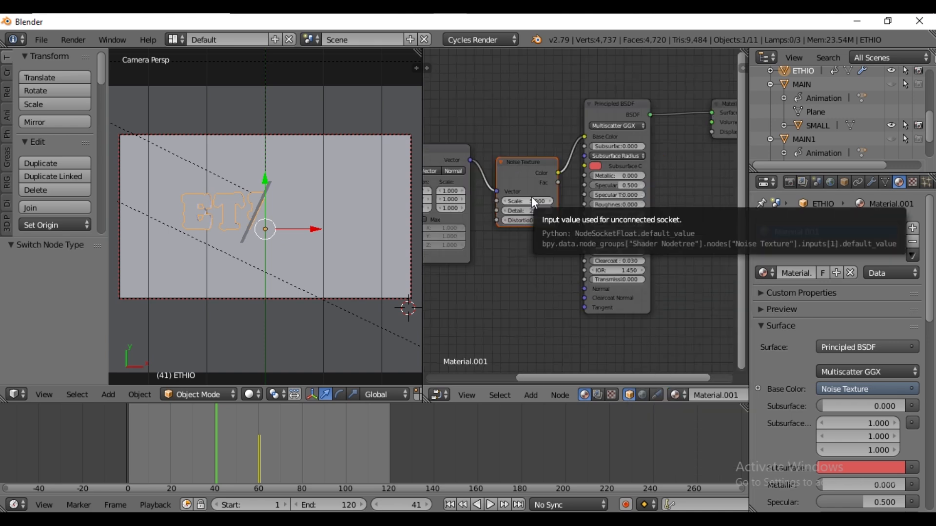
left_click(536, 201)
type("2")
key("Return")
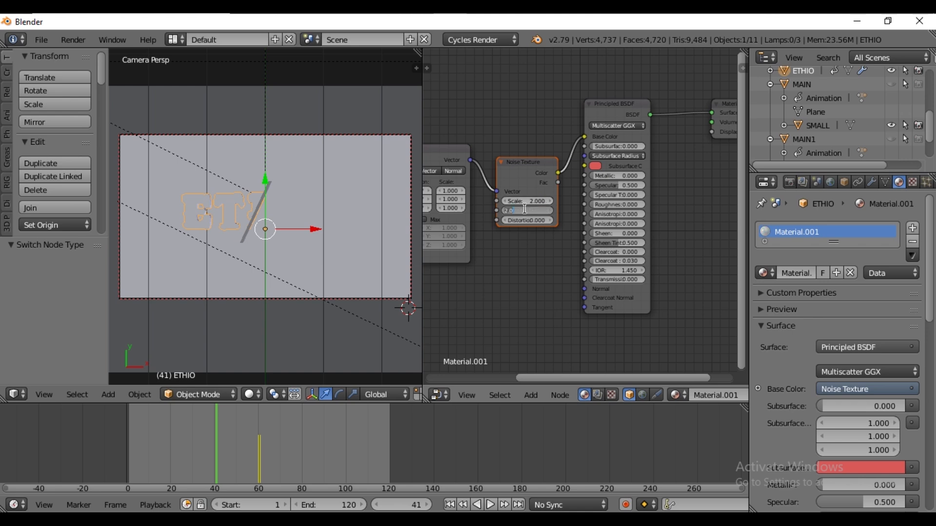
Insert a ColorRamp node between the noise texture and the Principled BSDF base color
key("shift+a")
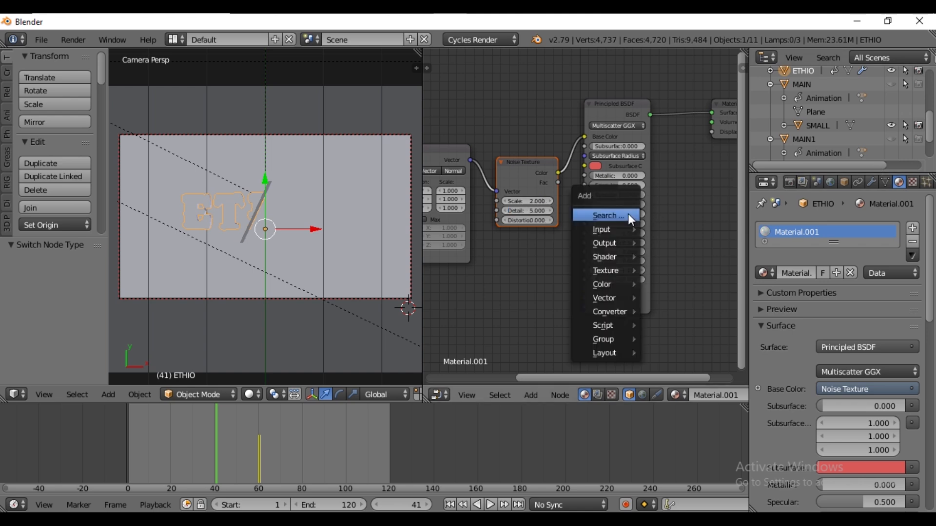
mouse_move(611, 312)
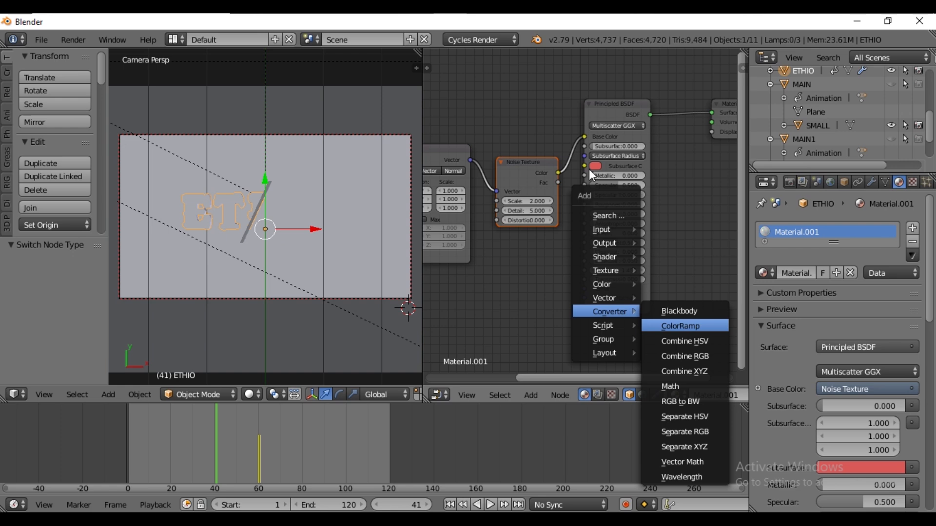
left_click(685, 328)
left_click(556, 136)
middle_click_drag(569, 247, 451, 243)
Set the ColorRamp's first color stop to hex 315DF7
left_click(499, 207)
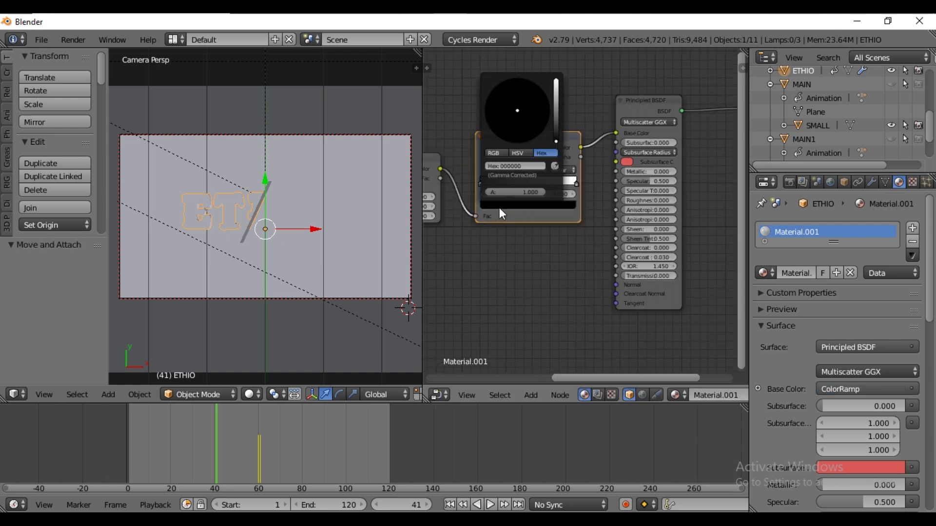
left_click(528, 166)
type("31")
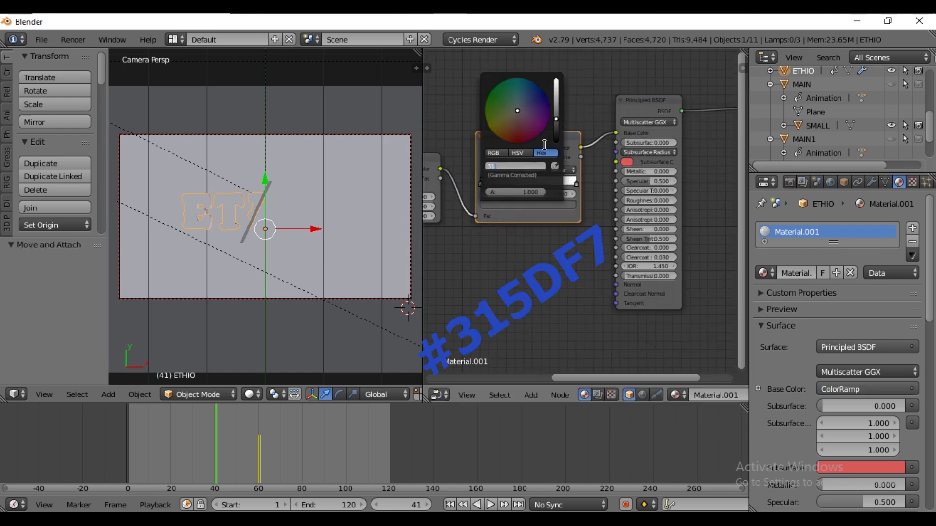
type("50F7")
key("Return")
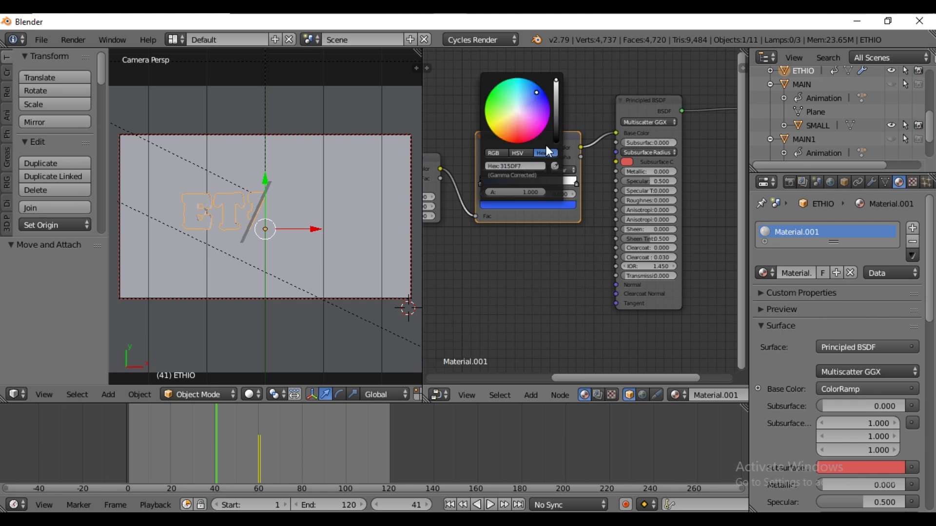
Add a middle color stop to the ColorRamp and set its color to hex FBA632
left_click(483, 170)
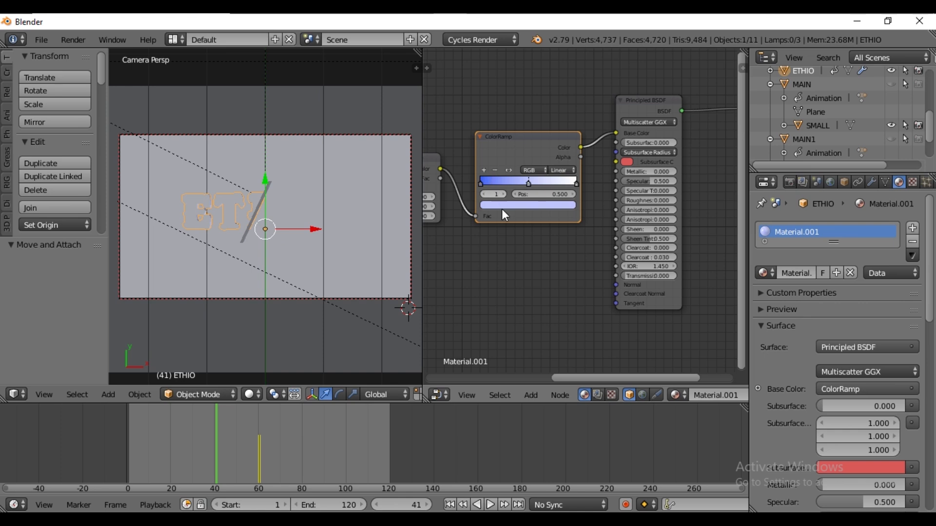
left_click(510, 206)
left_click(510, 166)
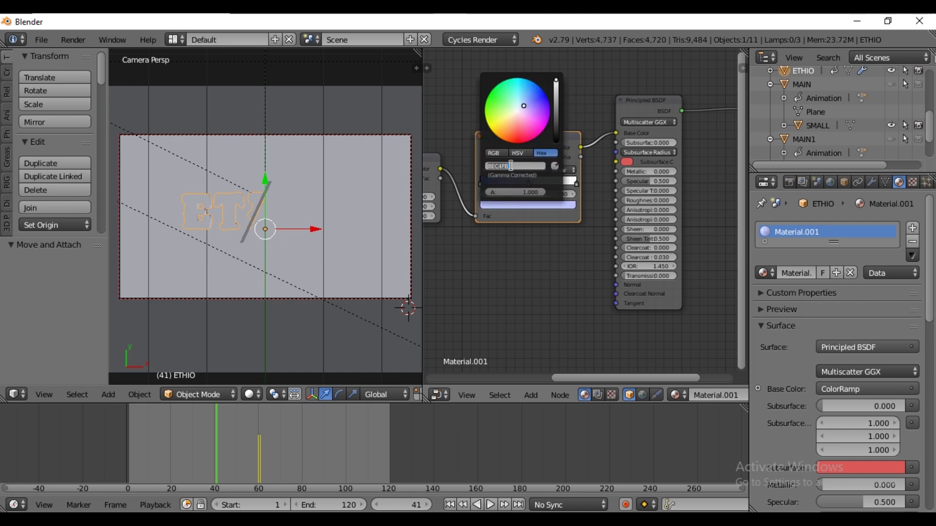
type("FBA632")
key("Return")
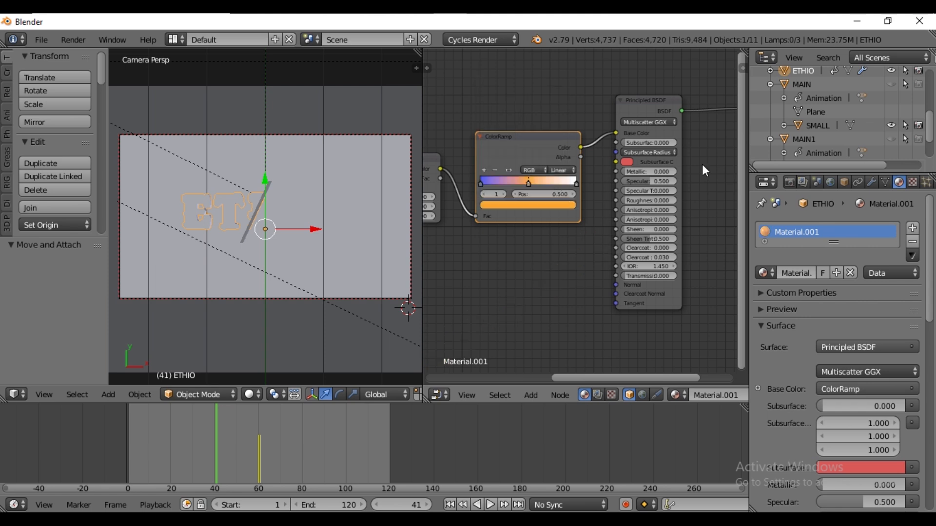
Set the ColorRamp's last color stop to hex FF336F
left_click(576, 183)
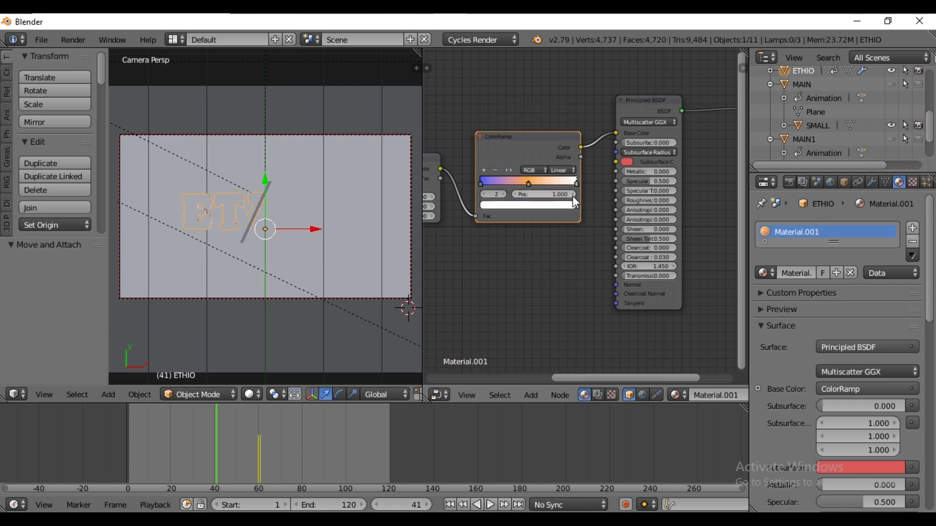
left_click(551, 205)
left_click(524, 165)
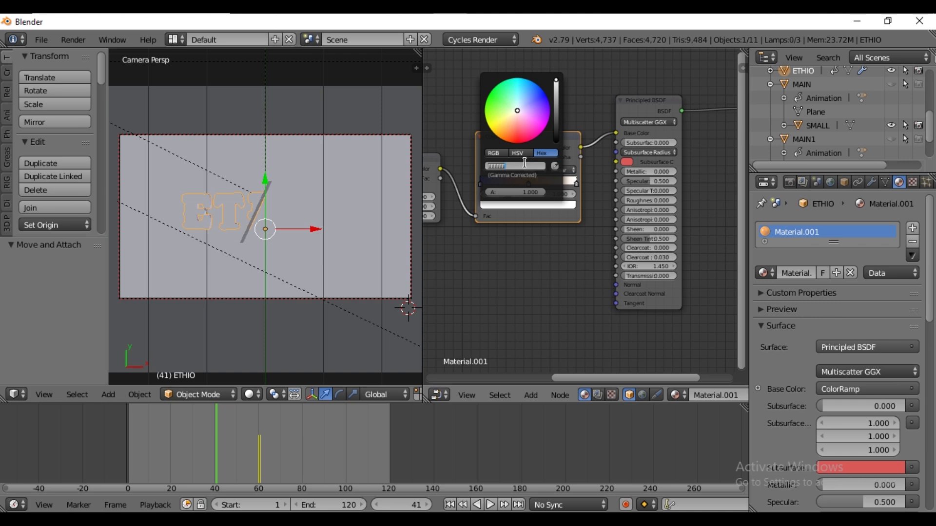
type("FF336F")
key("Return")
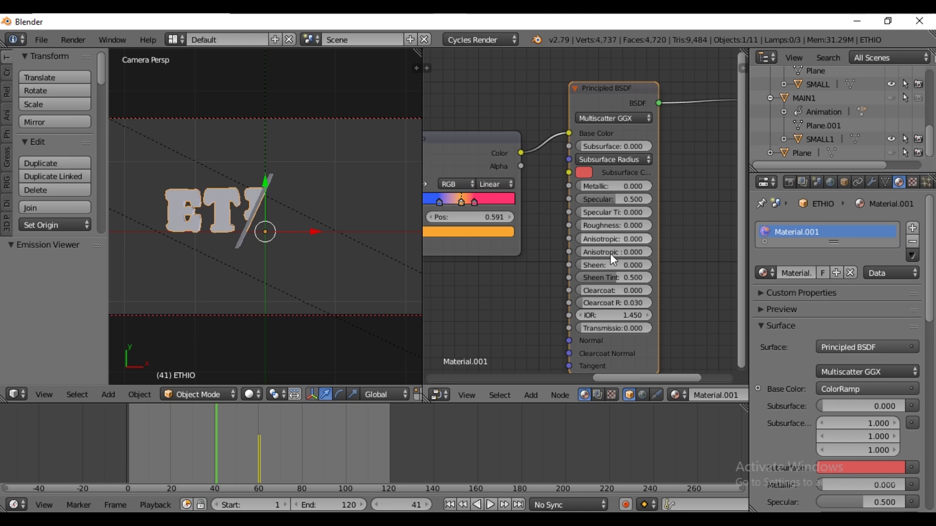
Set the text material's roughness to 0.3
left_click(614, 225)
type("0.0")
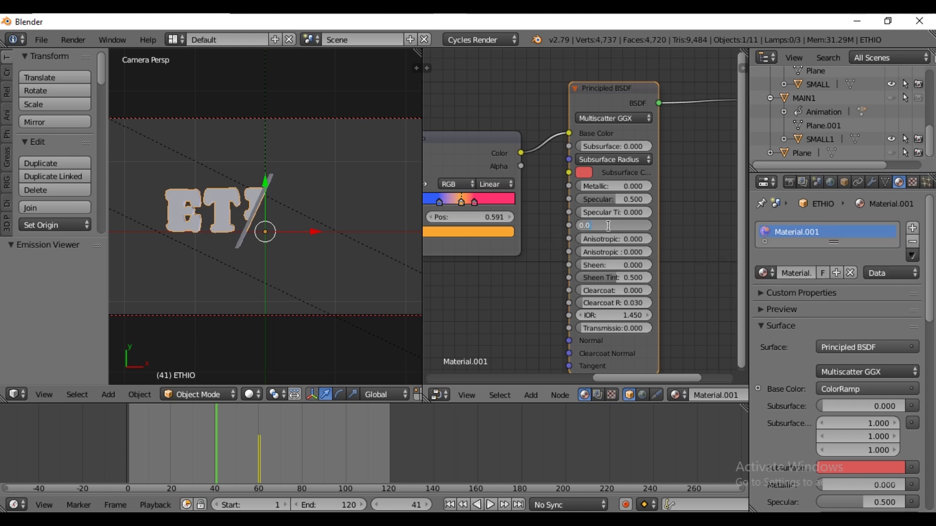
key("BackSpace")
type(".3")
key("Return")
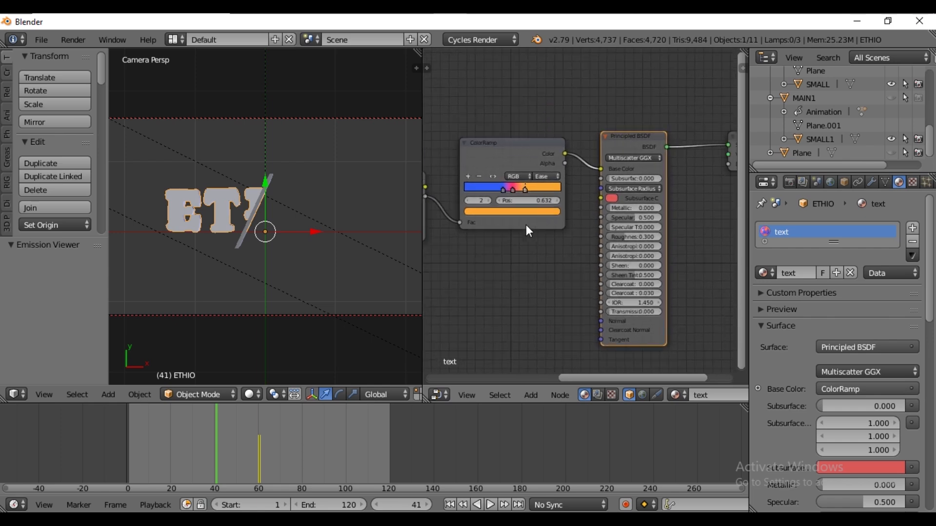
Preview the colored text in rendered shading, then return to solid shading
left_click(251, 395)
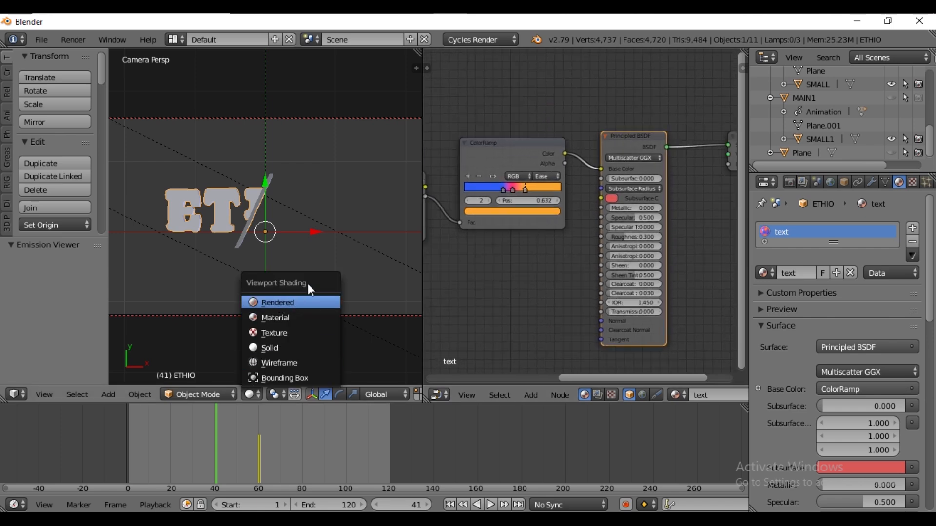
left_click(278, 302)
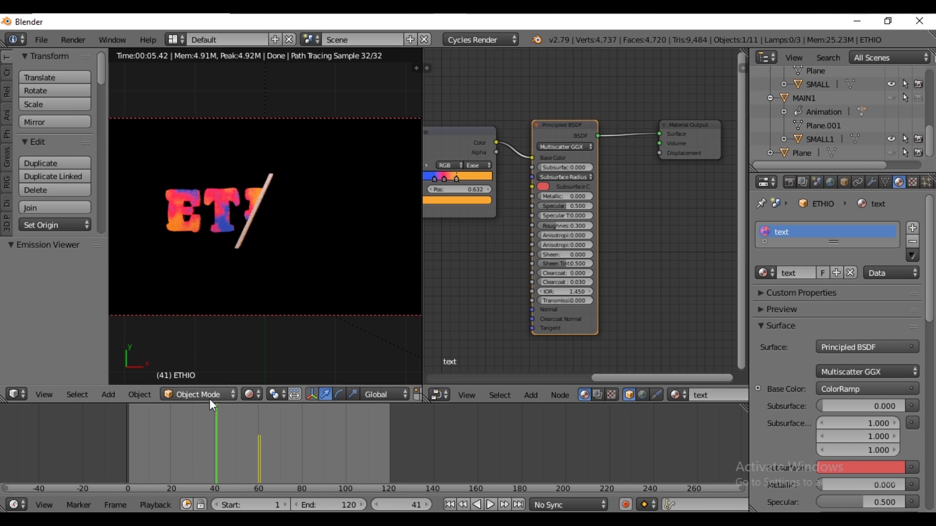
left_click(251, 395)
left_click(270, 350)
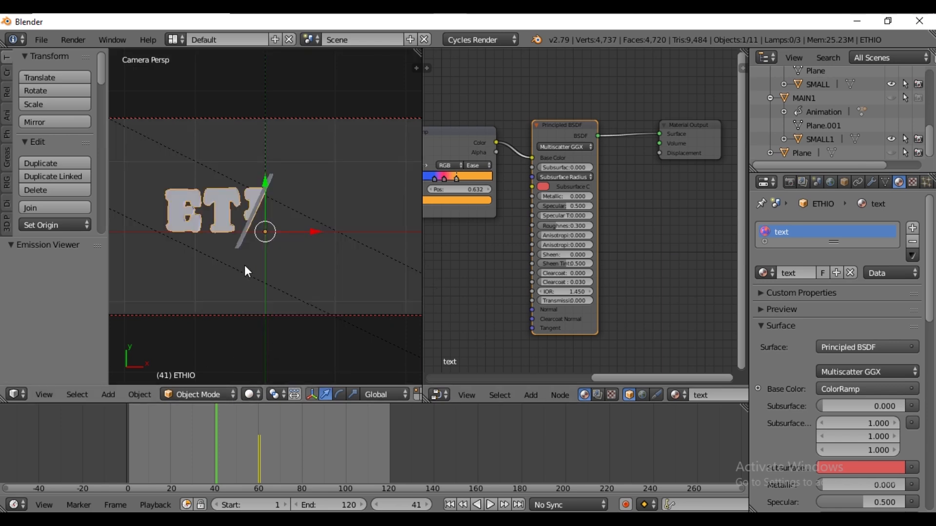
Select the SMALL slash object, add a new material and set its surface to Principled BSDF
right_click(268, 181)
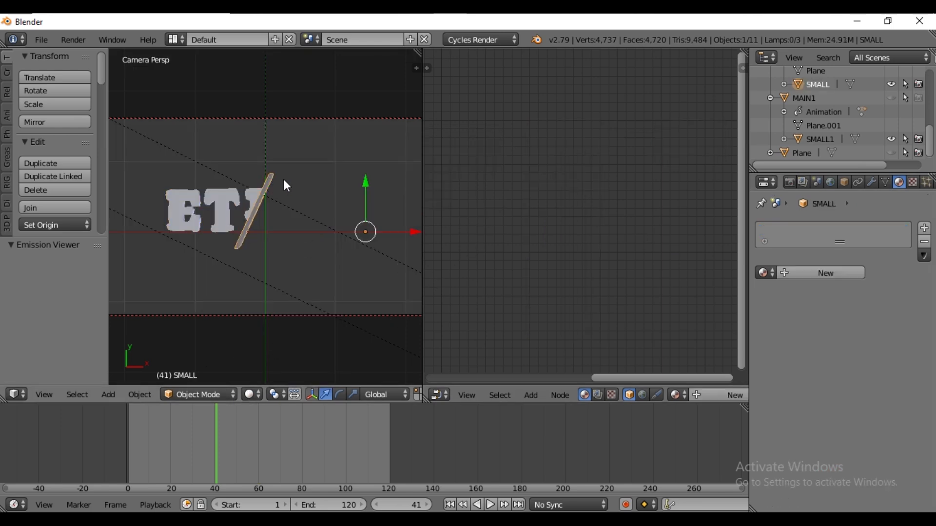
left_click(825, 272)
left_click(857, 345)
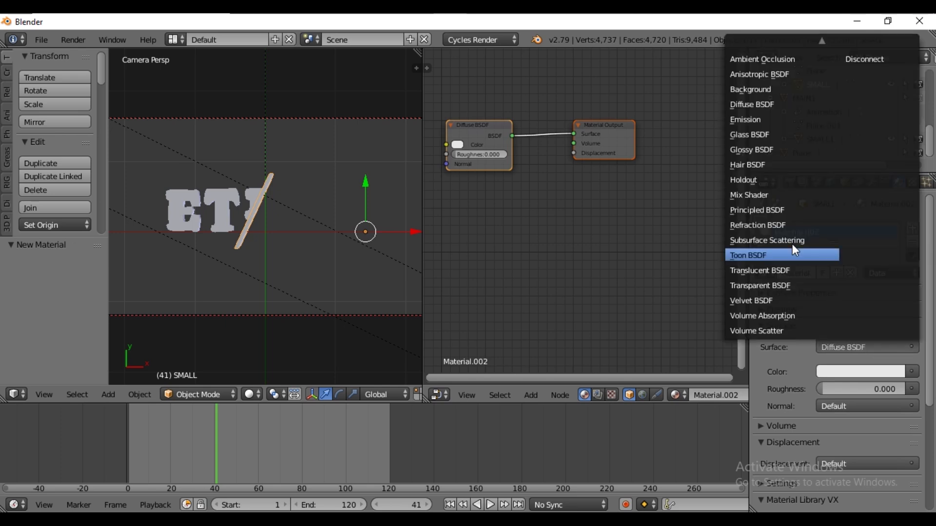
left_click(770, 210)
Pick an orange base color, hex E77E00, for the slash material
left_click(857, 390)
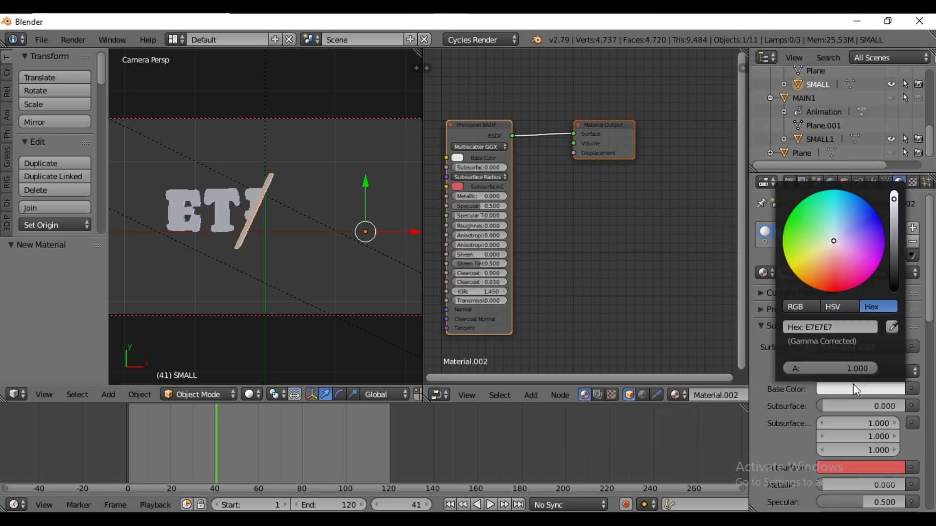
left_click_drag(811, 276, 806, 284)
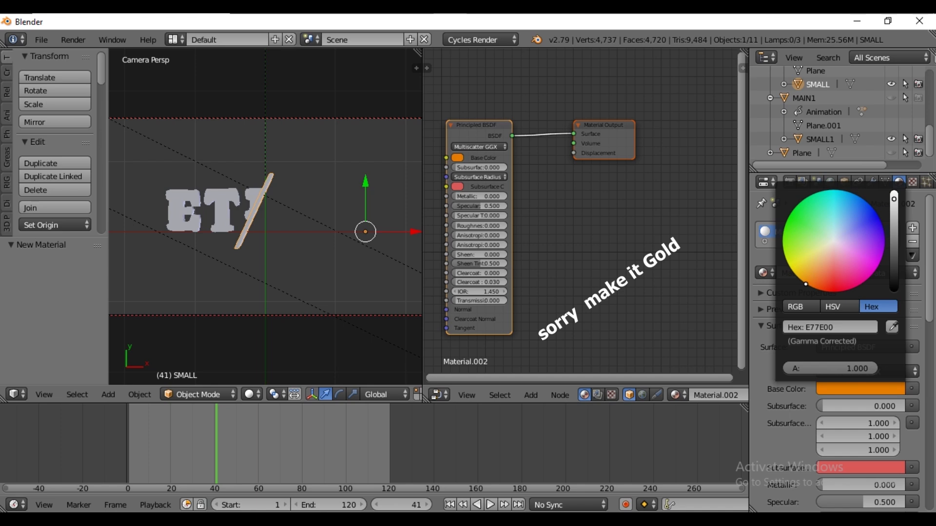
Set the slash material's metallic value to 1
left_click(475, 196)
type("1")
key("Return")
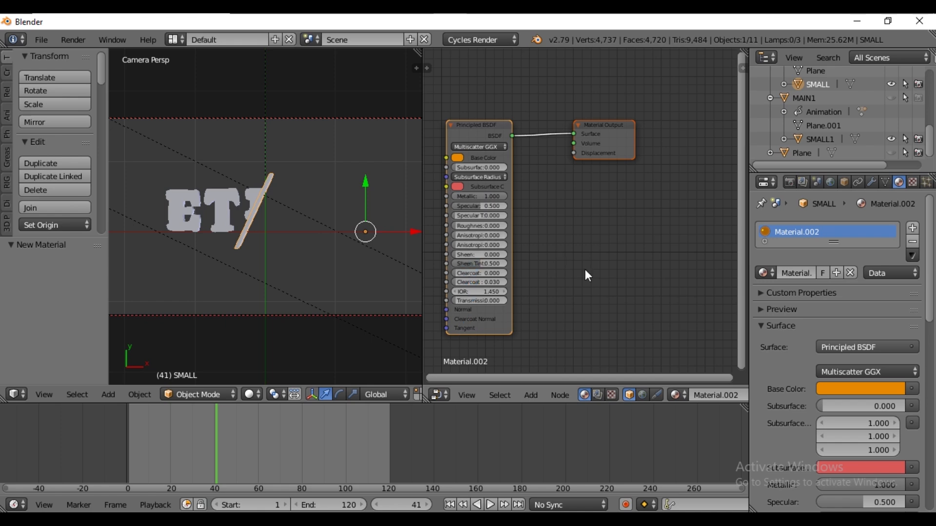
Expand the material preview and set the slash's base color to gold hex E79B00
left_click(774, 309)
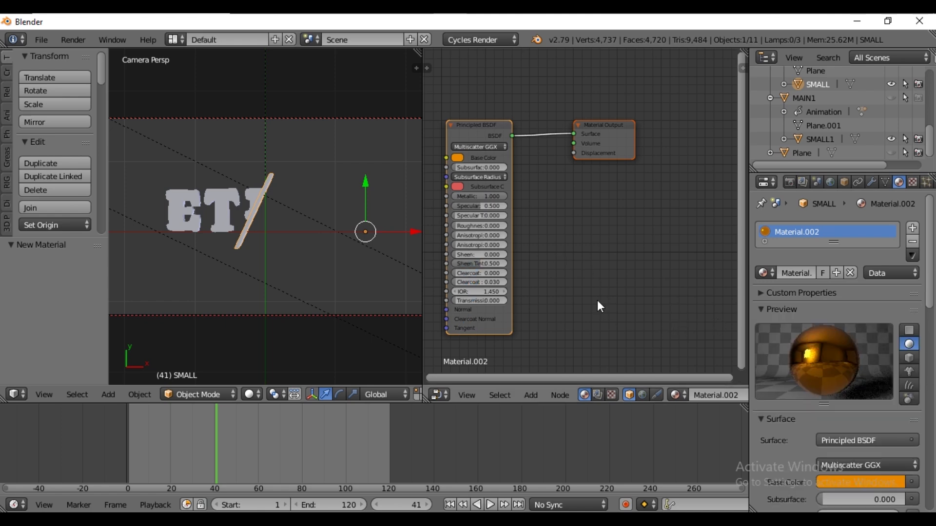
left_click(839, 481)
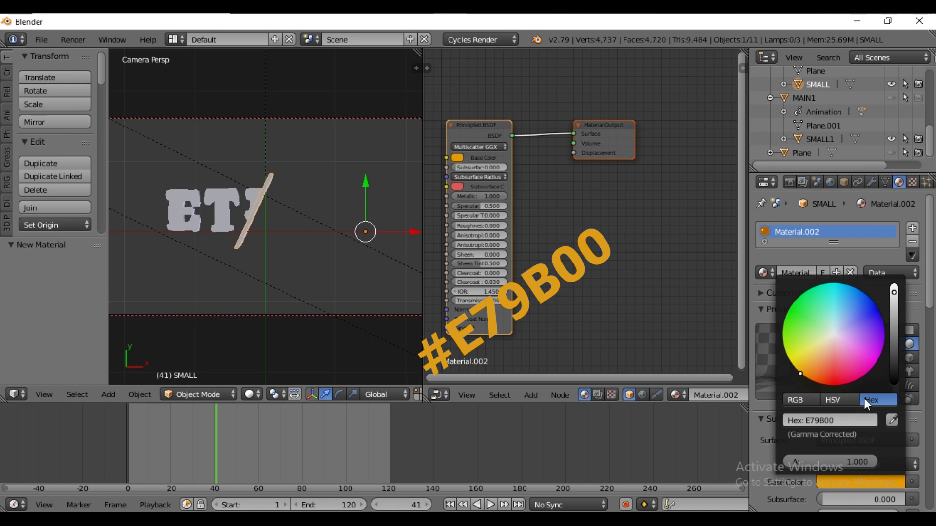